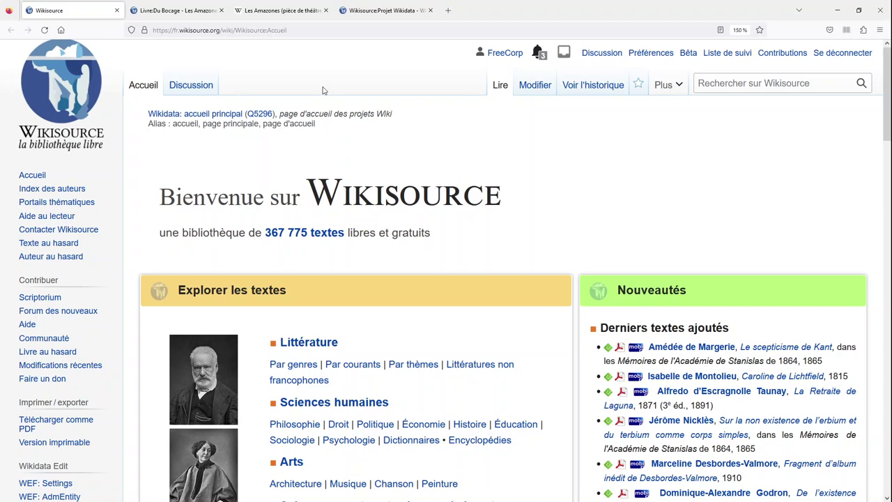
From the Wikisource book page of Les Amazones (1749), open the author's Wikidata item in a new tab and review its statements
left_click(180, 12)
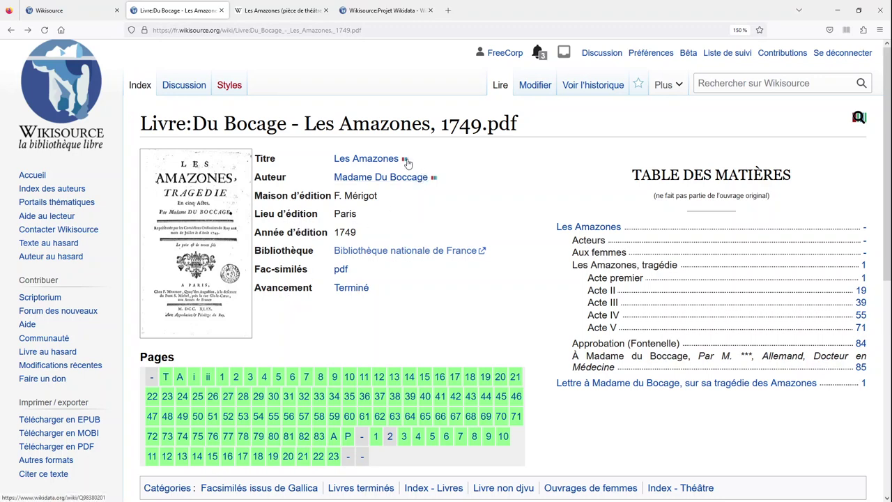
middle_click(434, 179)
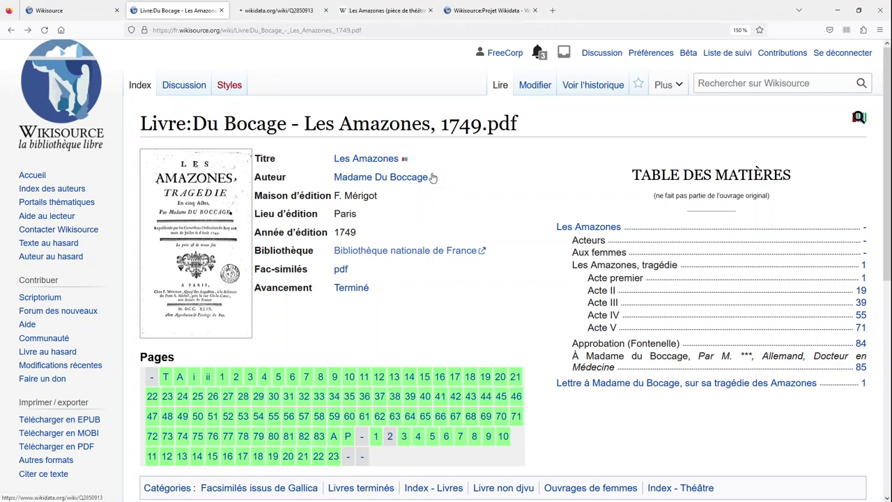
left_click(279, 10)
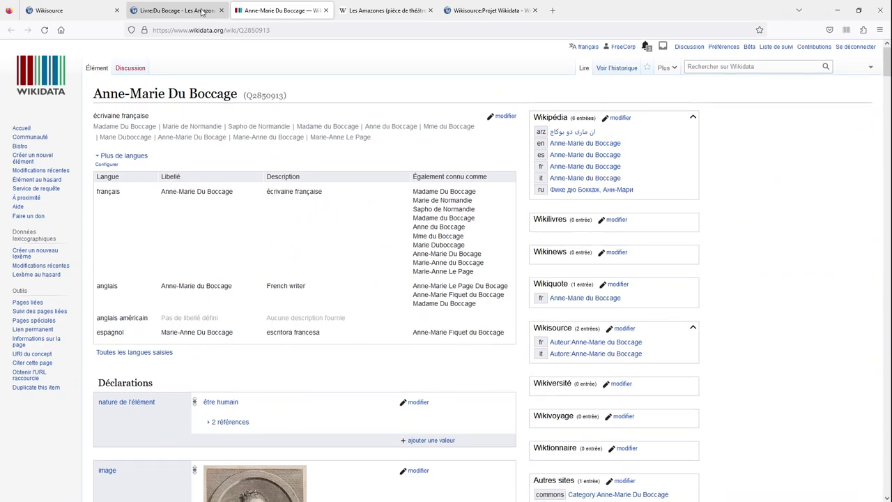
scroll(246, 113, "down", 6)
scroll(246, 113, "down", 5)
scroll(245, 113, "down", 12)
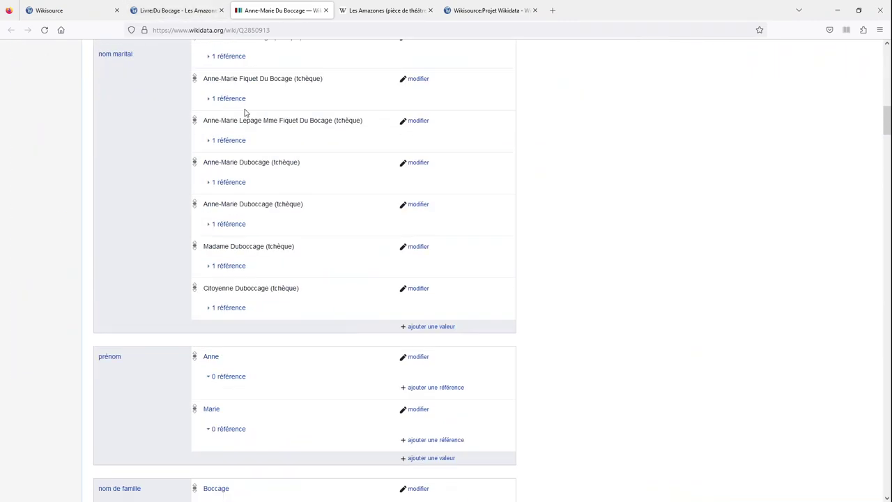
scroll(245, 113, "down", 15)
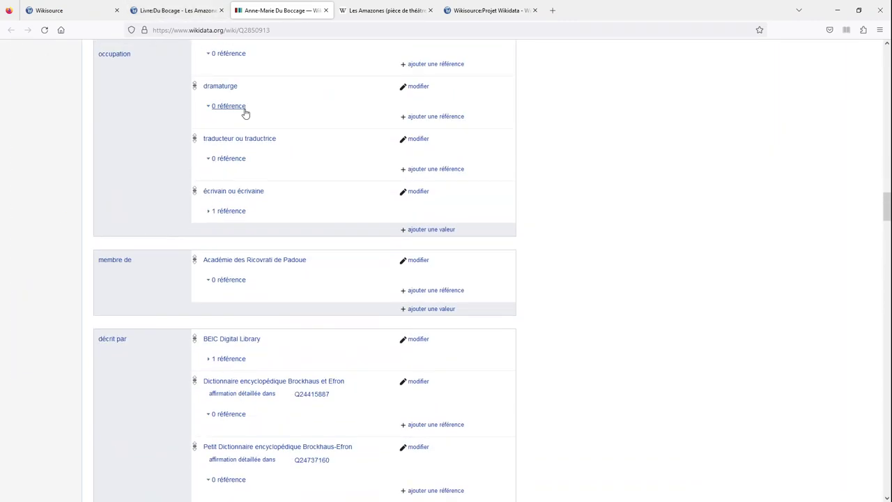
scroll(245, 113, "down", 5)
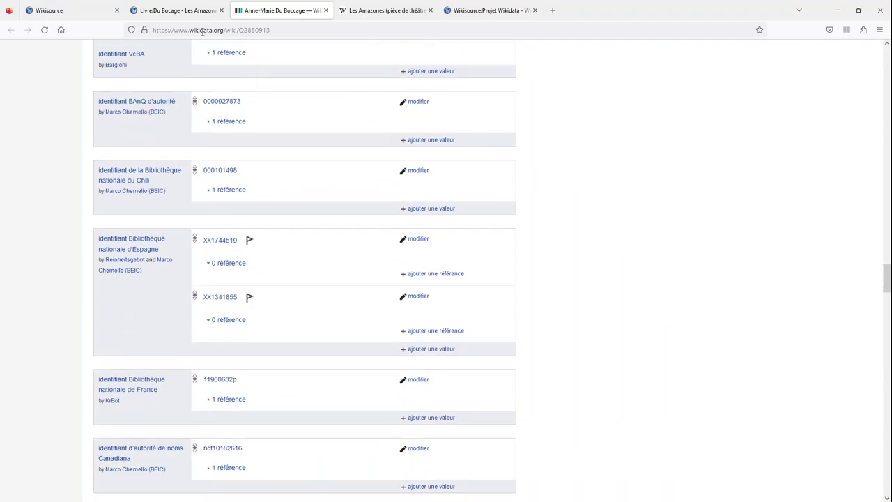
Open the Wikidata item of the title Les Amazones from the Wikisource book page and review its edition statements
left_click(178, 10)
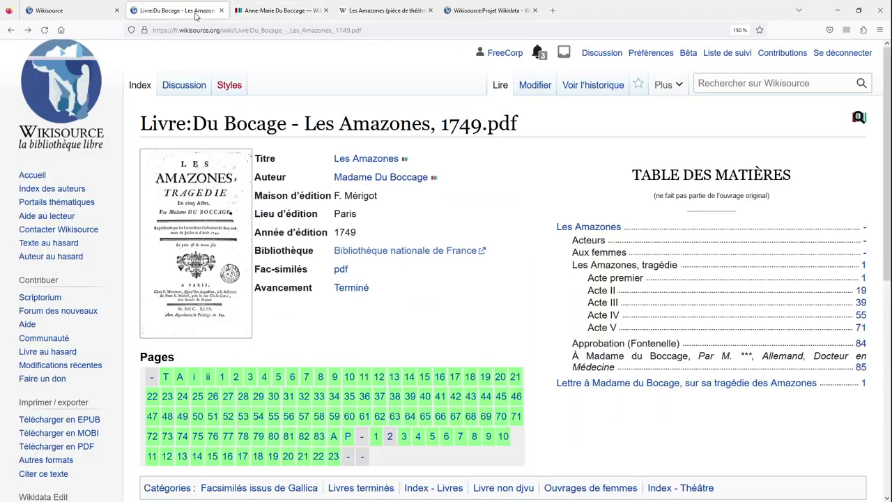
left_click(404, 160)
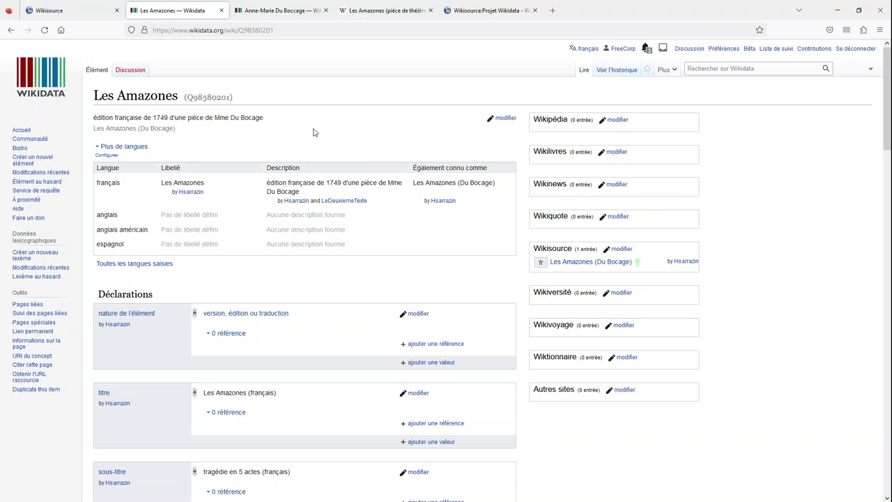
scroll(313, 132, "down", 5)
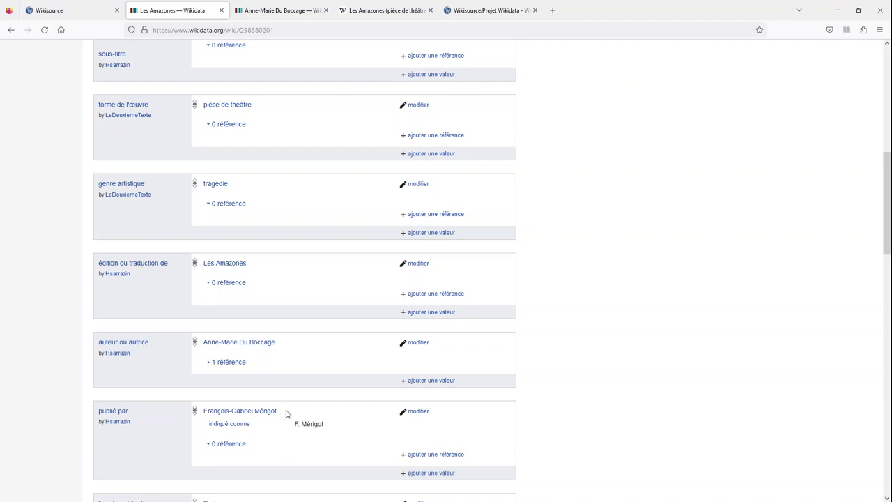
scroll(286, 414, "up", 5)
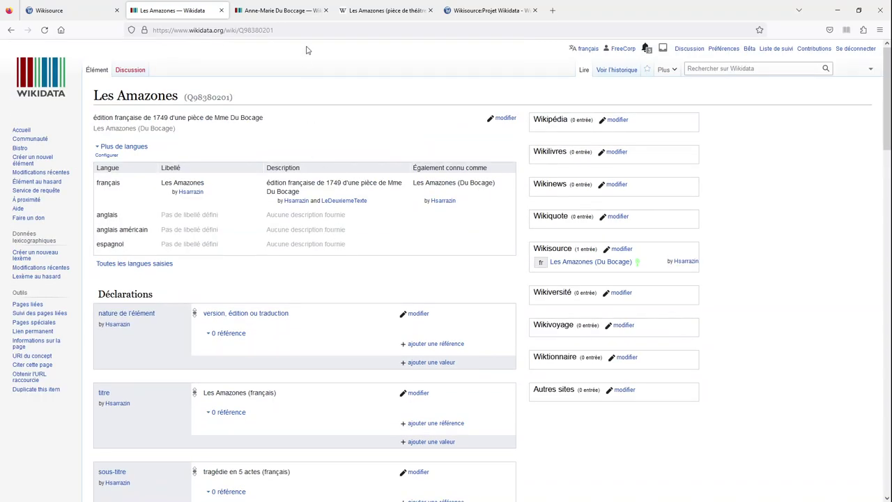
Open the Wikidata item of the Wikipedia article "Les Amazones (pièce de théâtre, 1749)" and compare it with the edition's item
left_click(352, 13)
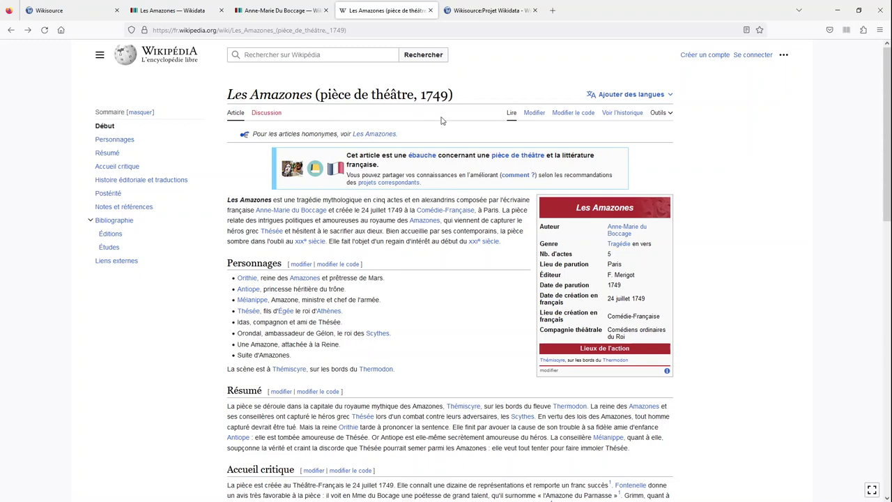
left_click(663, 115)
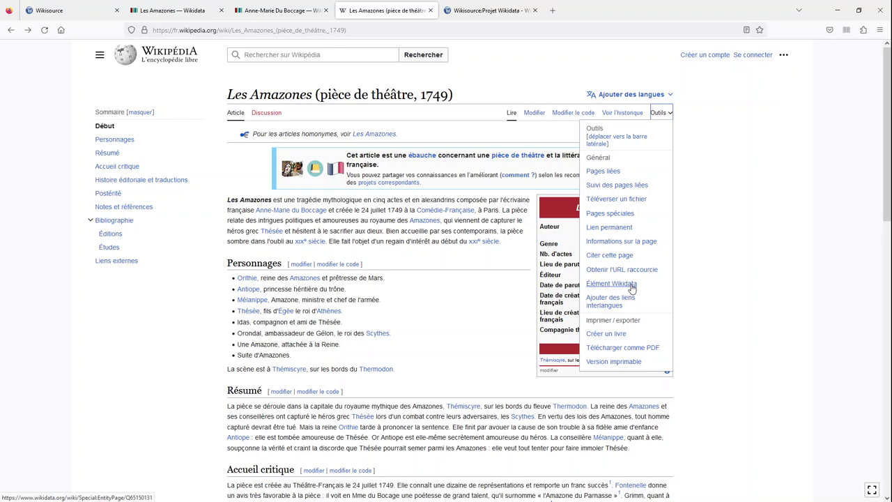
left_click(630, 286)
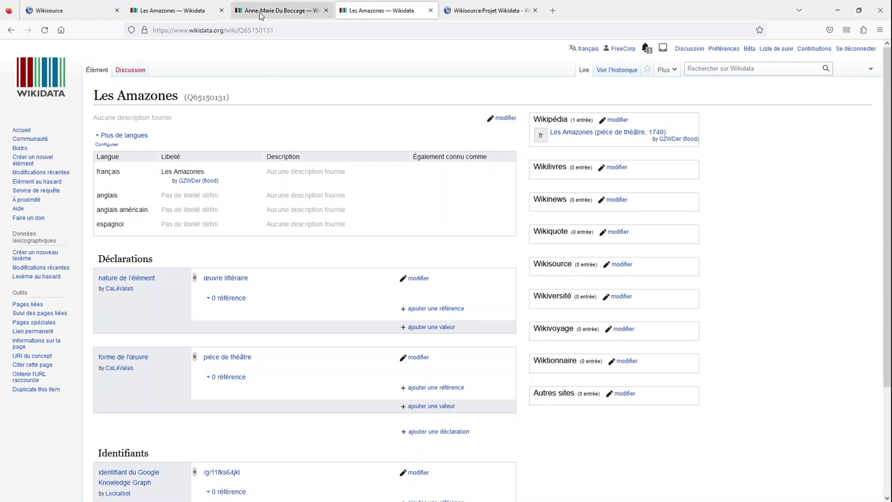
left_click(194, 12)
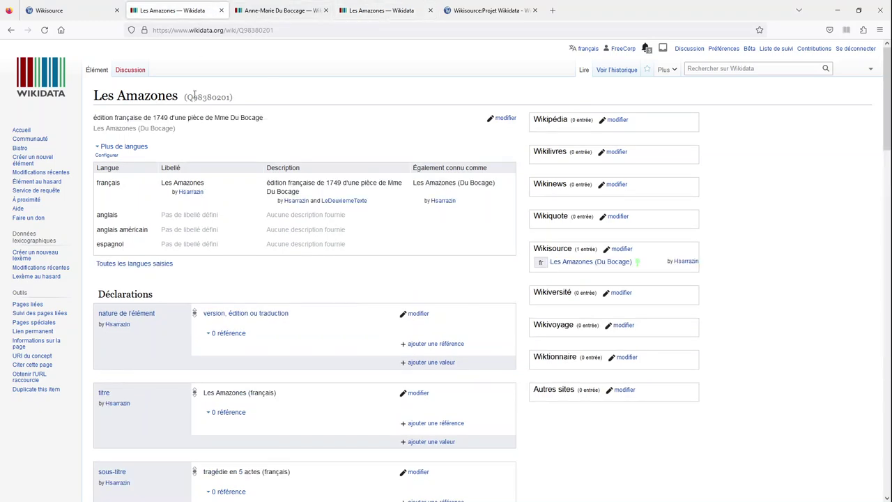
left_click(394, 9)
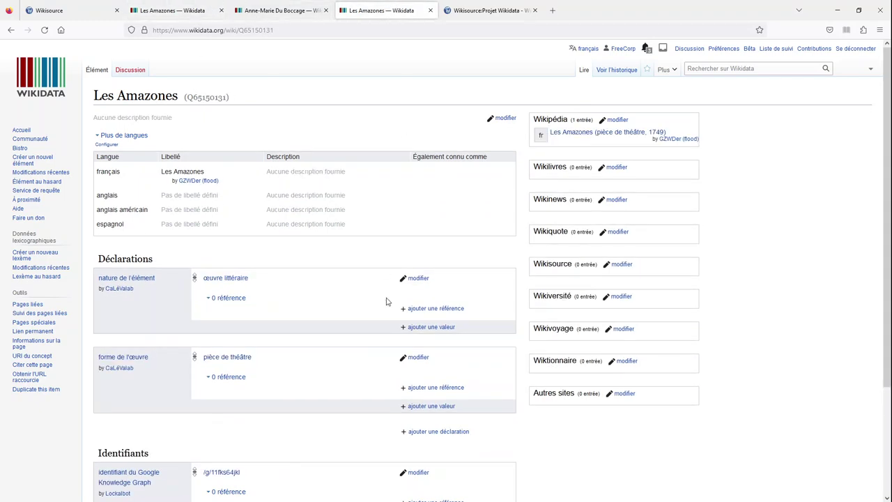
Start a new statement on the Wikipedia play's Wikidata item with the property "édition"
left_click(424, 433)
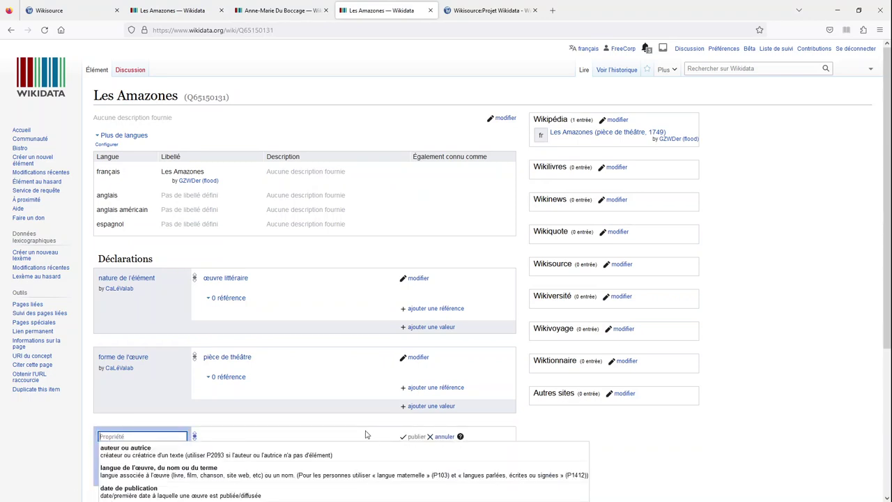
type("edit")
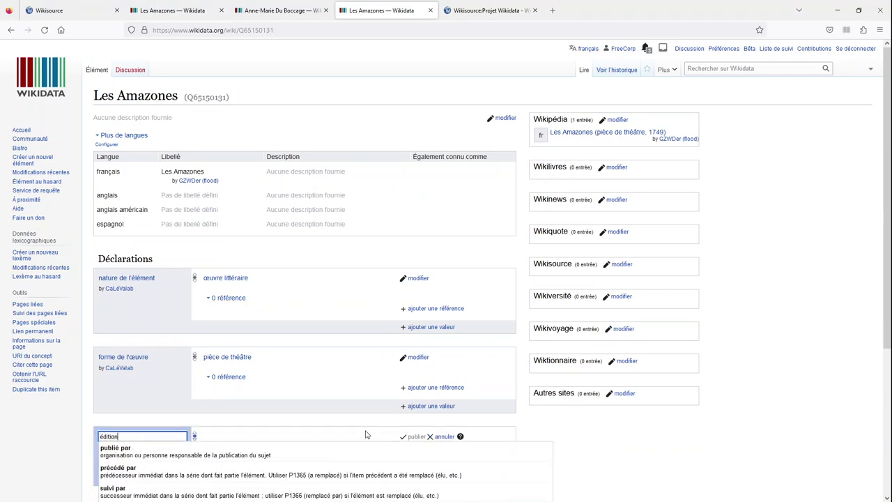
type("ion")
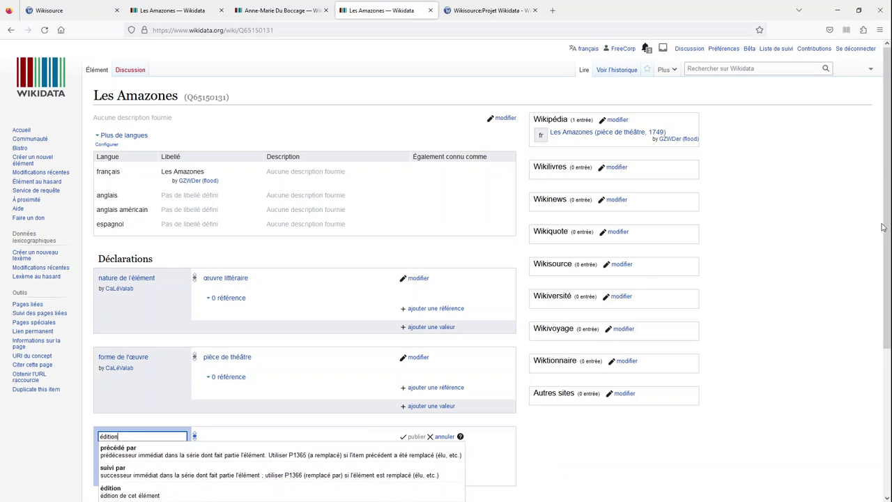
left_click_drag(886, 229, 878, 266)
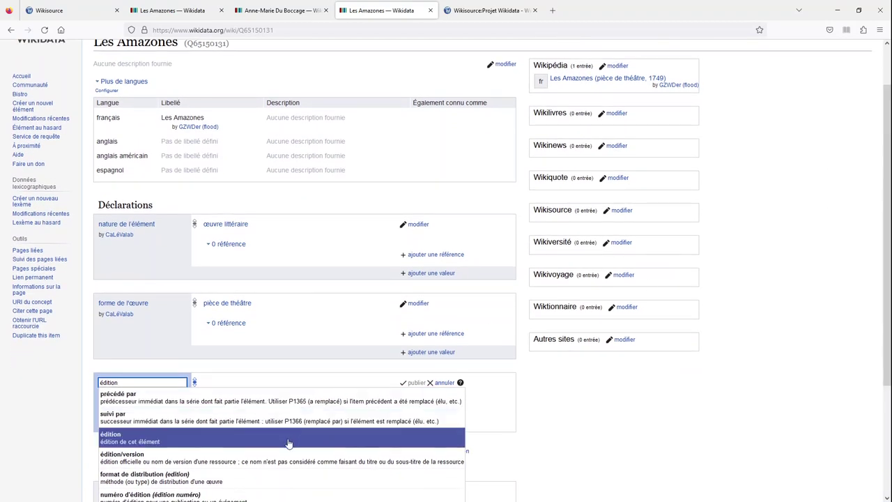
left_click(284, 446)
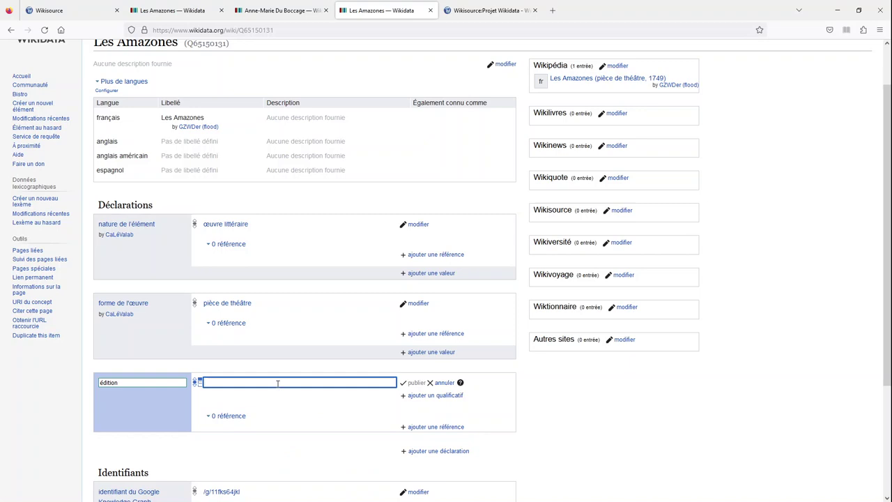
Set the édition value to Les Amazones, the 1749 French edition, and open the "tragédie de Madame du Bocage" suggestion in a separate tab
type("Les Amazones")
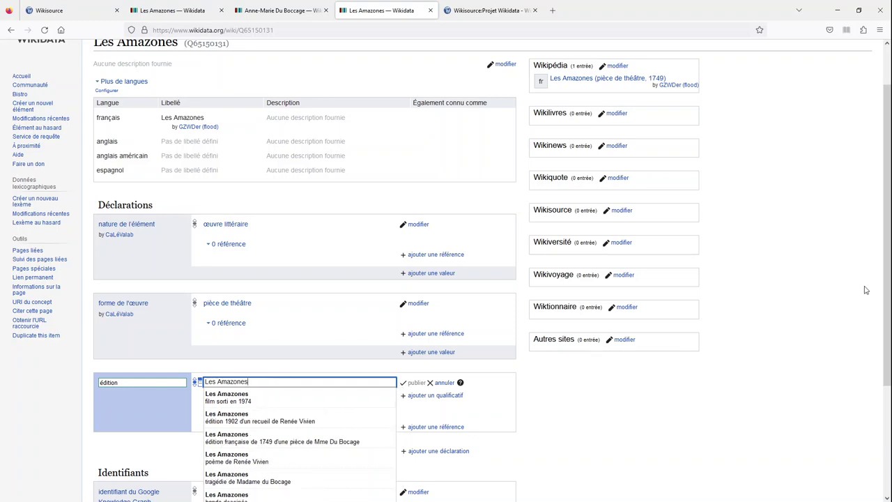
scroll(885, 294, "down", 1)
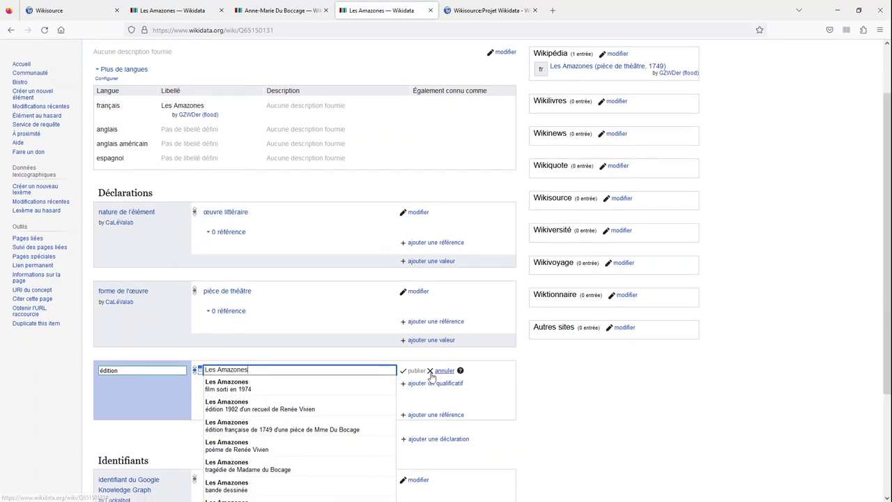
left_click(298, 433)
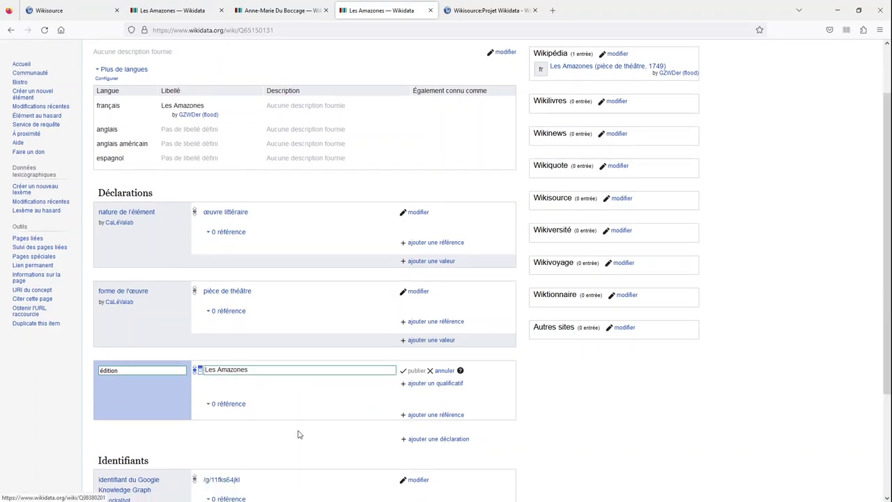
left_click(331, 370)
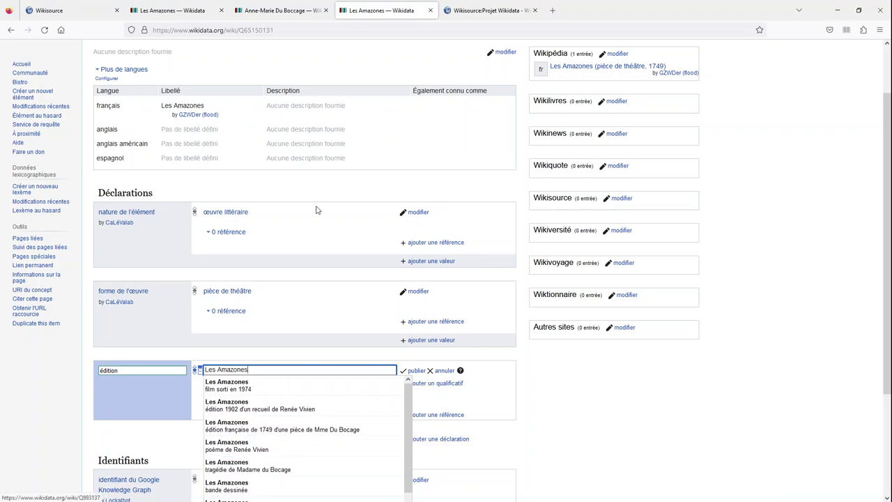
middle_click(275, 469)
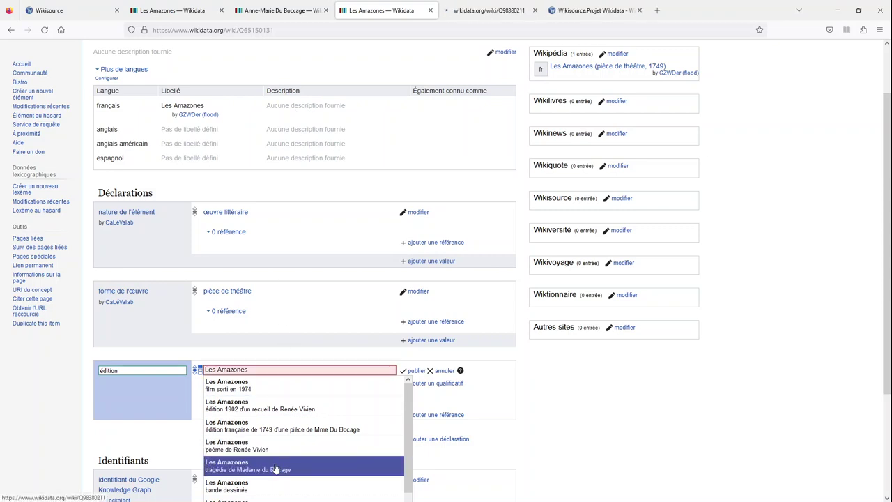
left_click(280, 430)
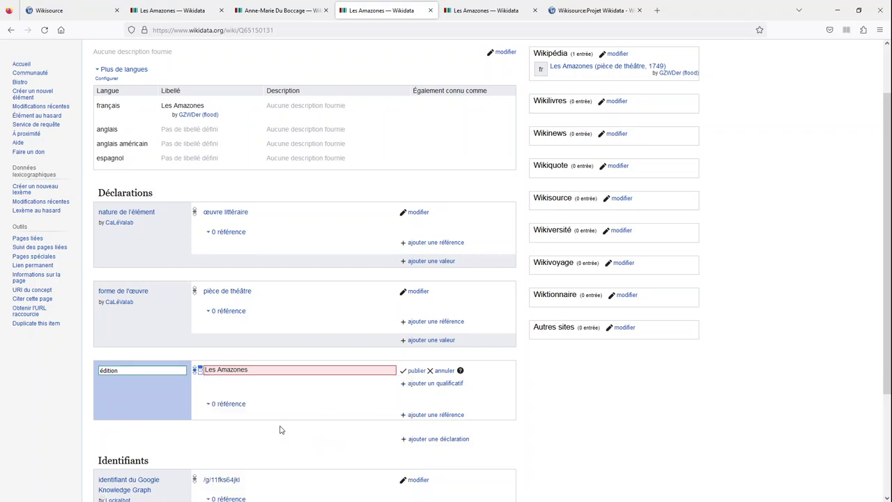
Add the qualifier "date de publication" 1749 to the édition statement and publish it
left_click(433, 385)
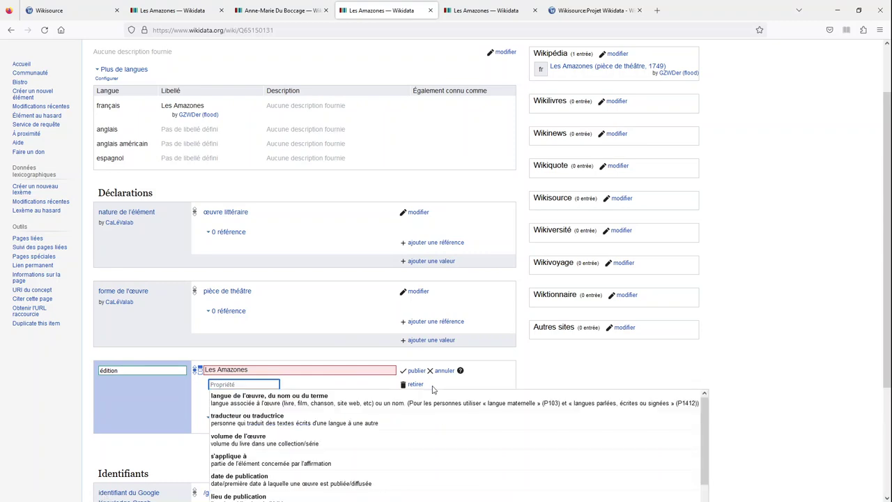
left_click(333, 481)
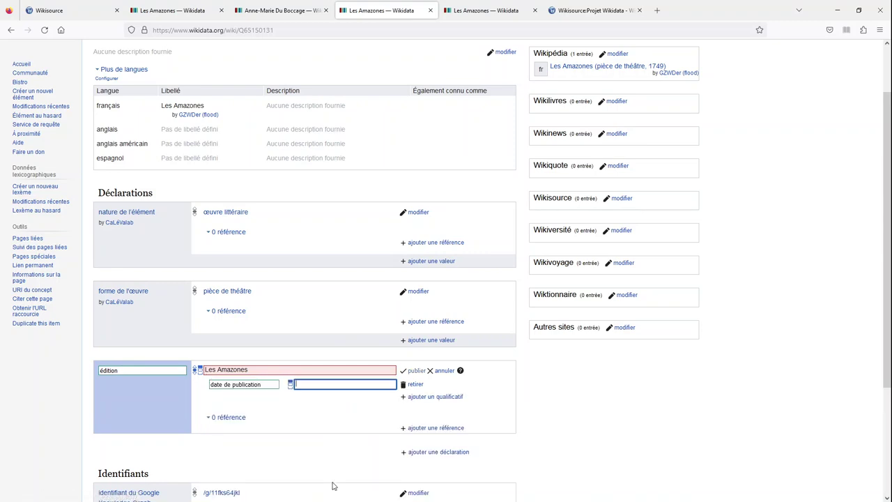
type("1749")
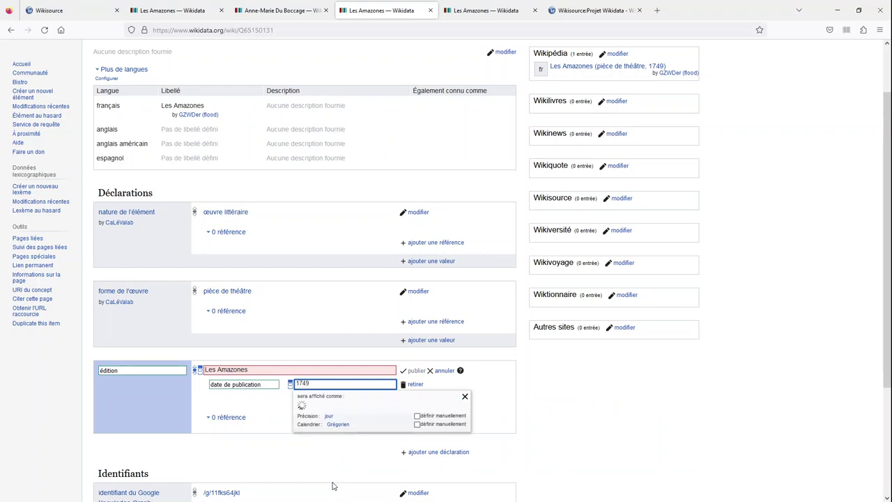
left_click(459, 386)
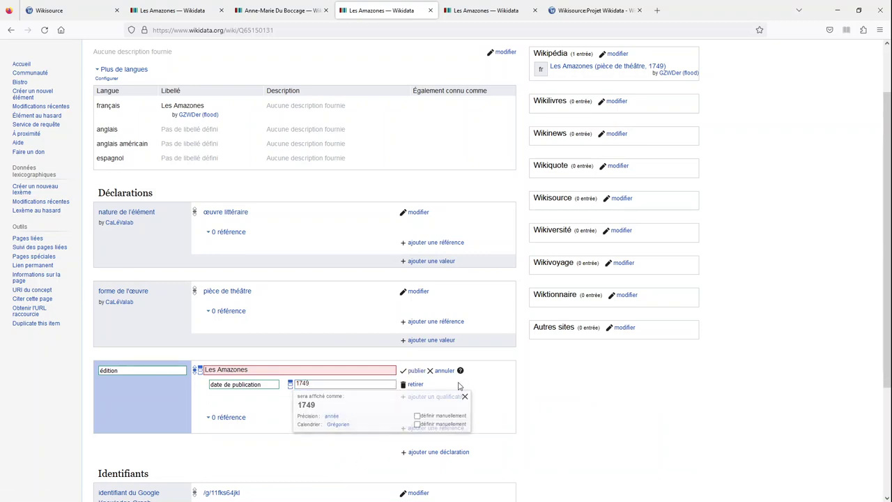
left_click(418, 372)
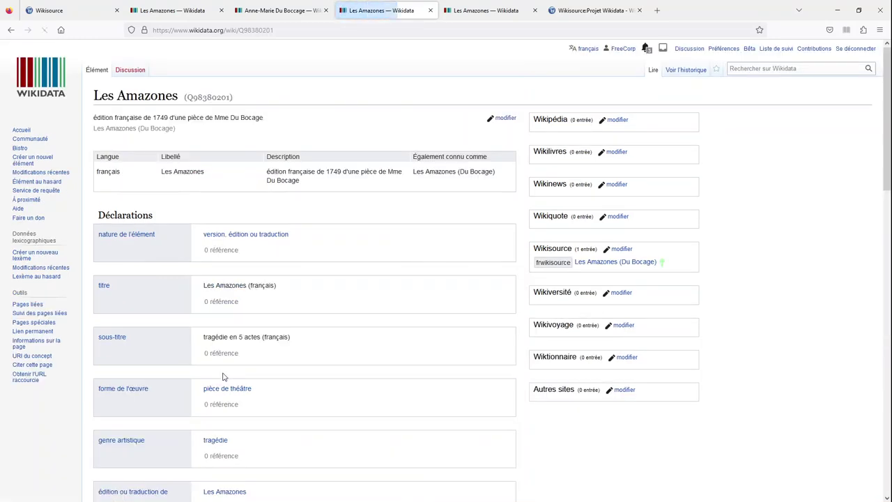
Follow the edition's "édition ou traduction de" link to its work item, check that item, and return to the Wikipedia-linked item
scroll(223, 376, "down", 5)
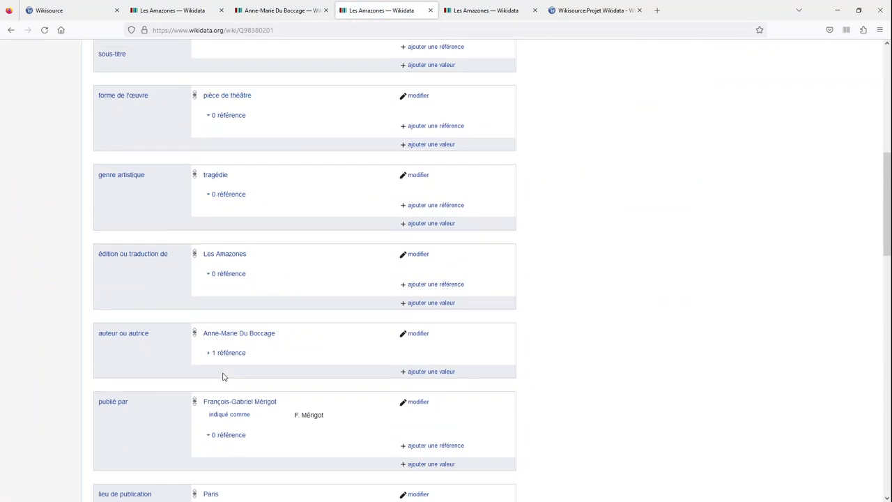
left_click(212, 256)
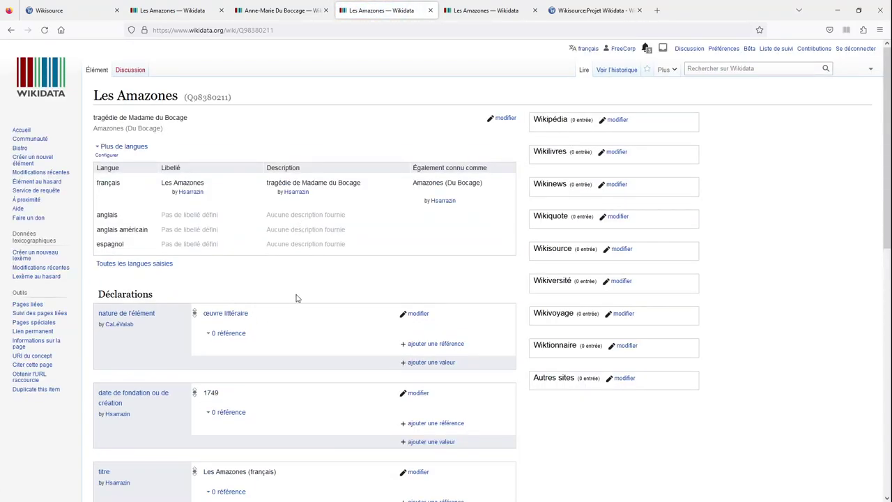
key("ctrl+Tab")
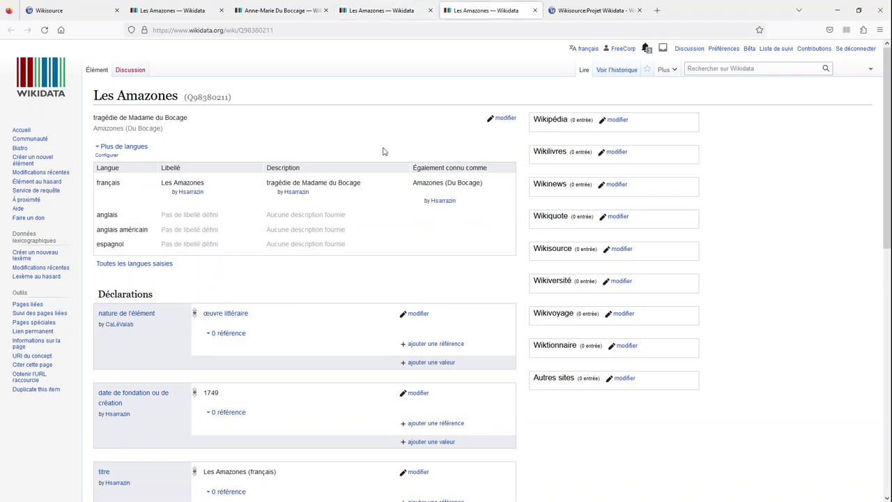
left_click(396, 18)
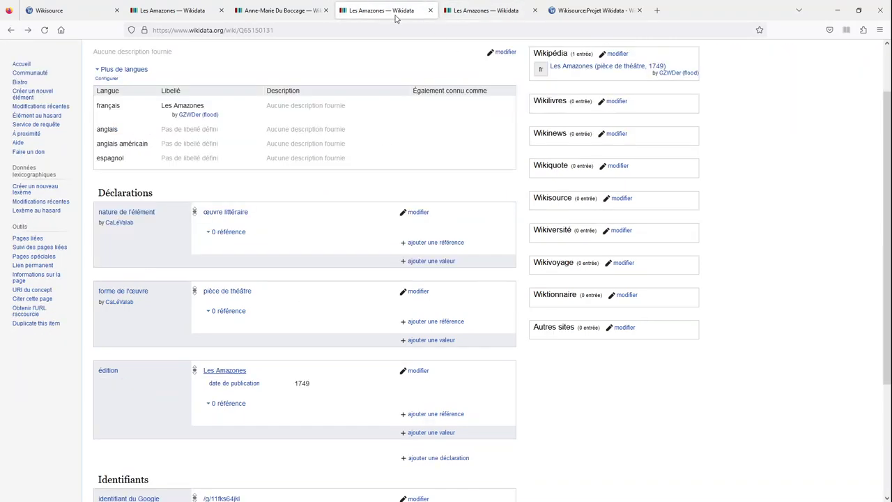
Merge the duplicate work item described as "tragédie de Madame du Bocage" with Q65150131, giving the edit summary "same element"
scroll(351, 78, "up", 2)
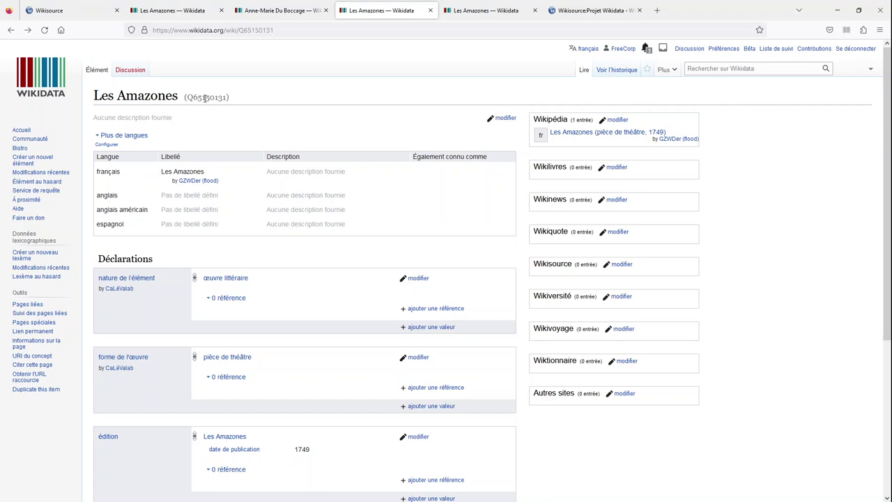
left_click(483, 17)
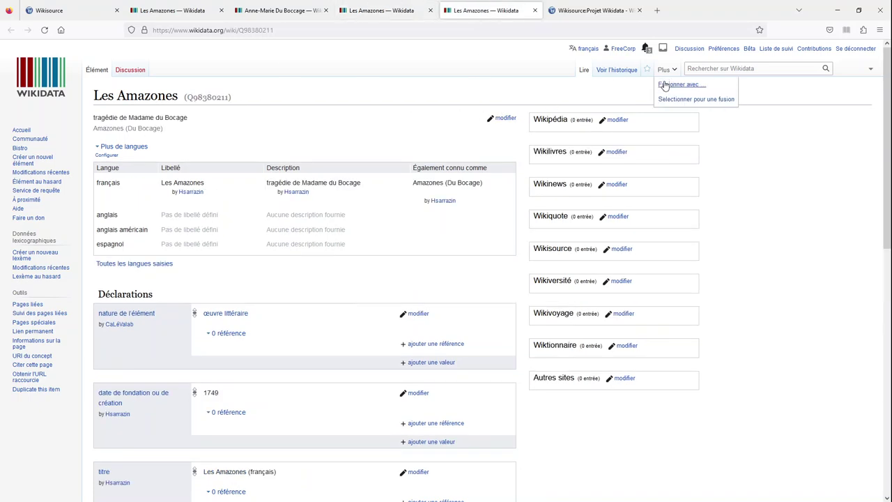
left_click(664, 84)
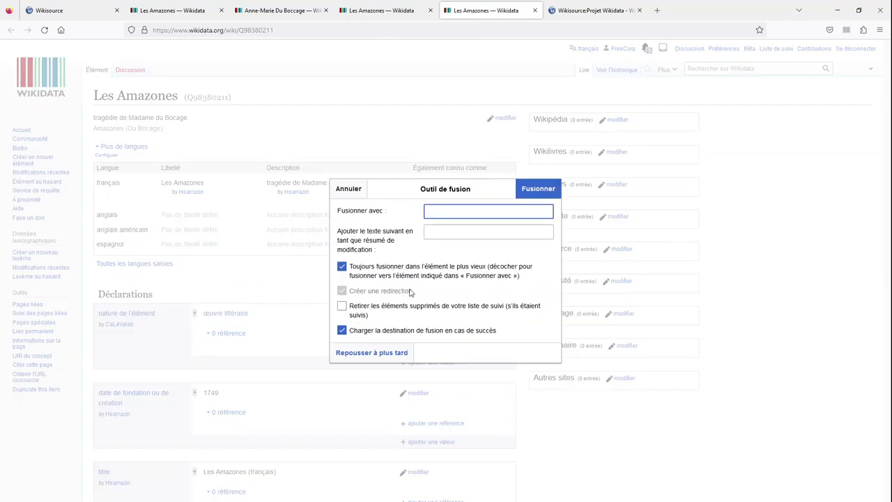
type("Q65150131")
left_click(446, 232)
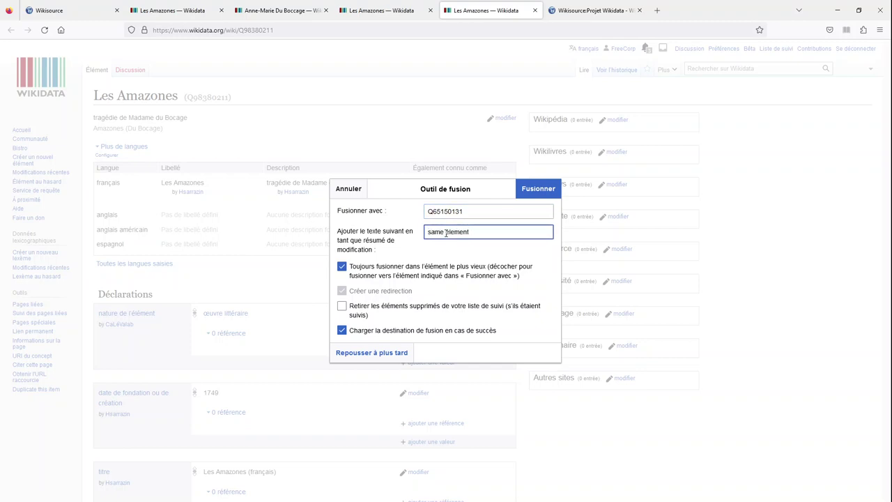
left_click(528, 190)
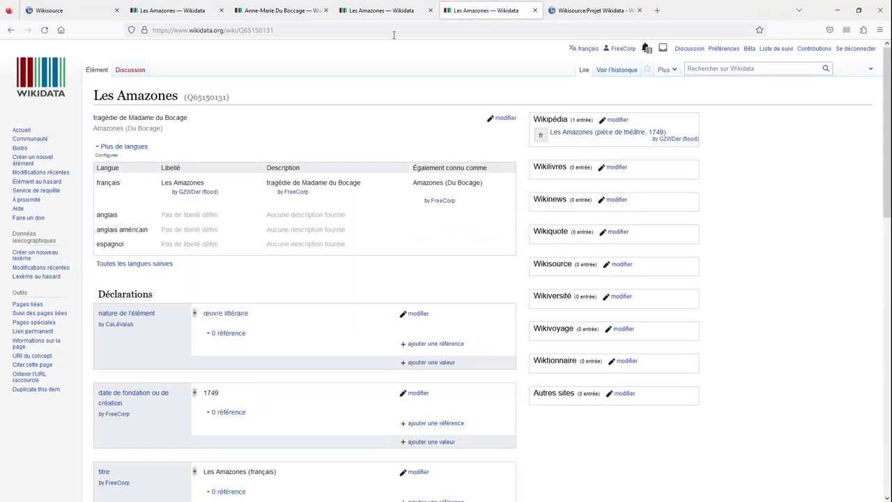
Reload the merged Les Amazones item and remove the duplicate édition value that has no publication date
left_click(388, 31)
key("Return")
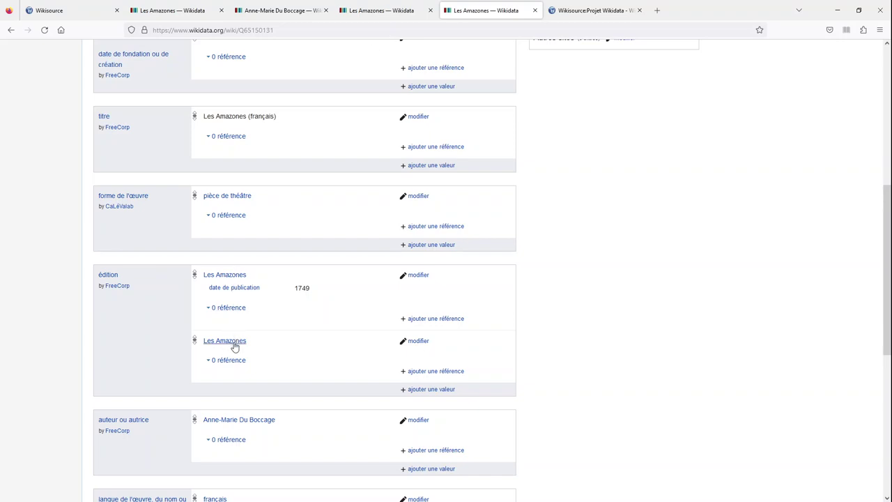
left_click(418, 341)
left_click(441, 341)
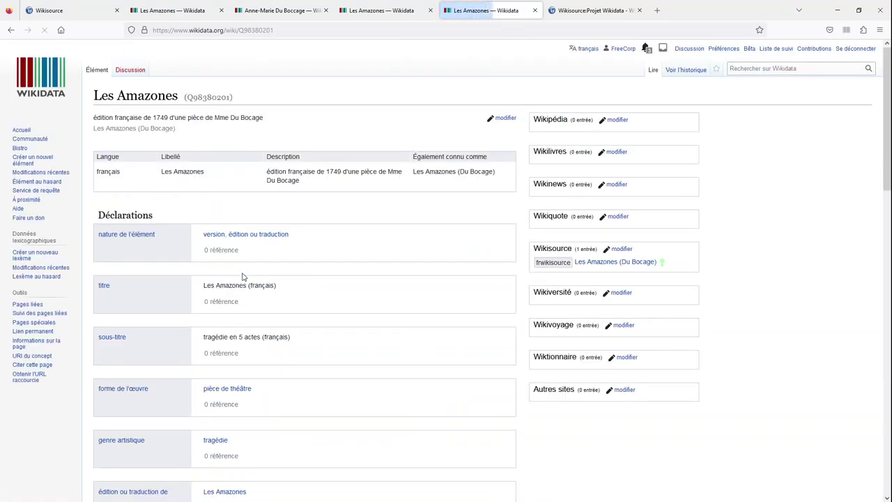
Examine the 1749 edition item's statements, including "édition ou traduction de", its facsimile, identifiers and Wikisource link
scroll(243, 276, "down", 6)
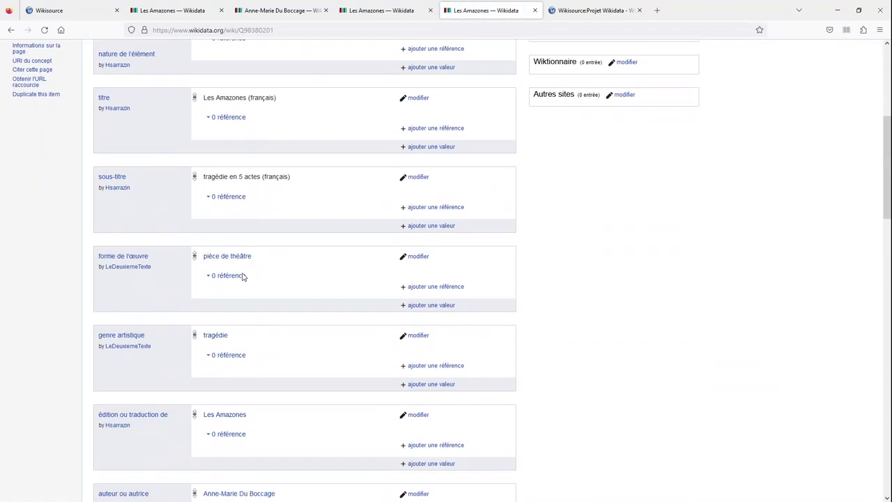
scroll(242, 277, "down", 1)
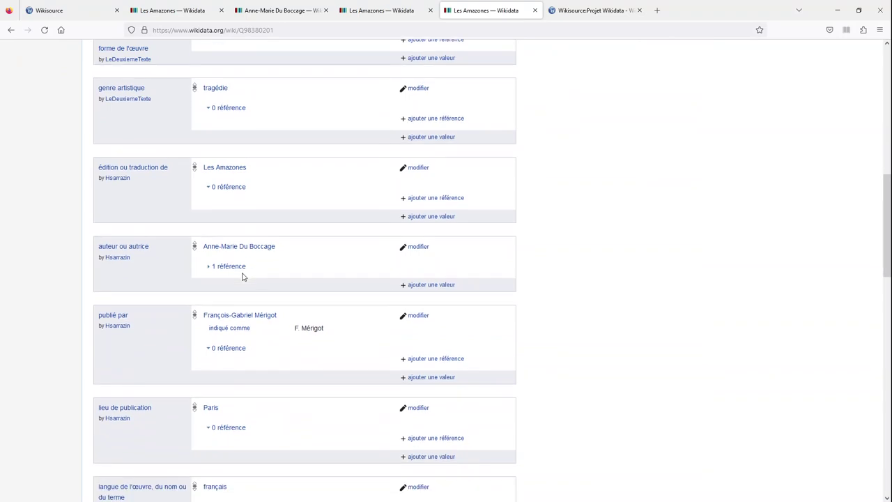
left_click(224, 164)
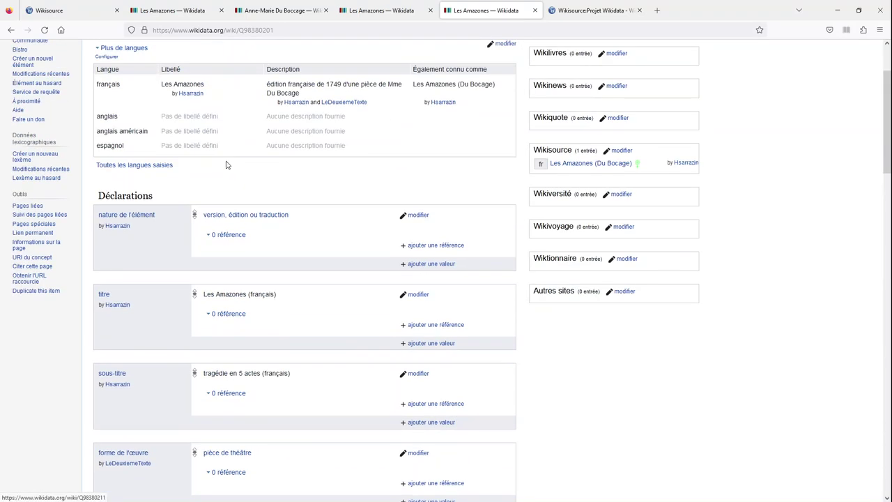
scroll(226, 164, "down", 10)
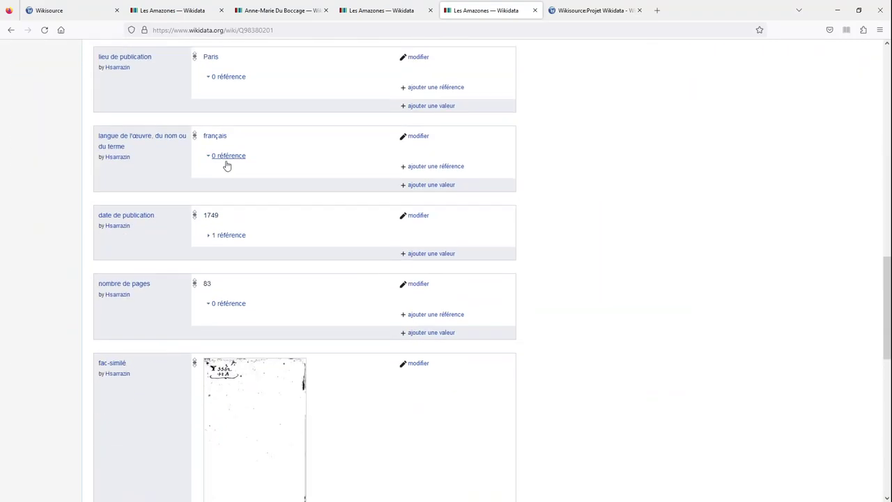
scroll(226, 165, "down", 5)
scroll(226, 165, "down", 3)
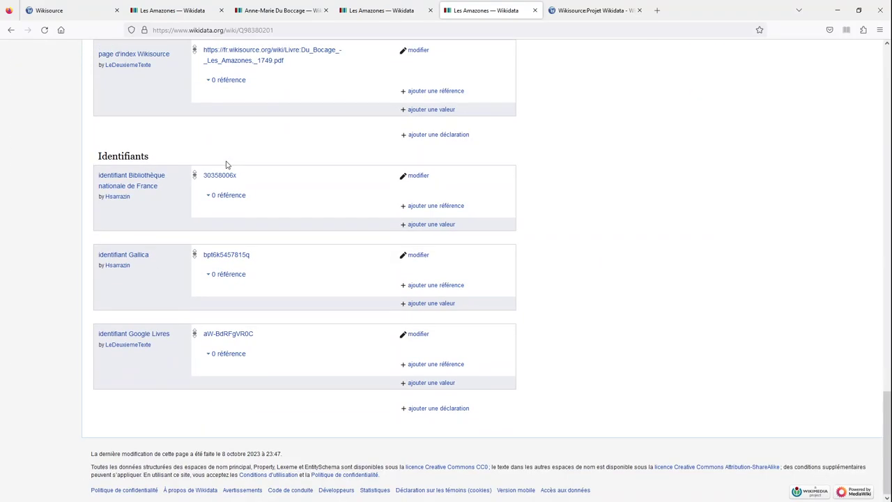
scroll(226, 165, "up", 15)
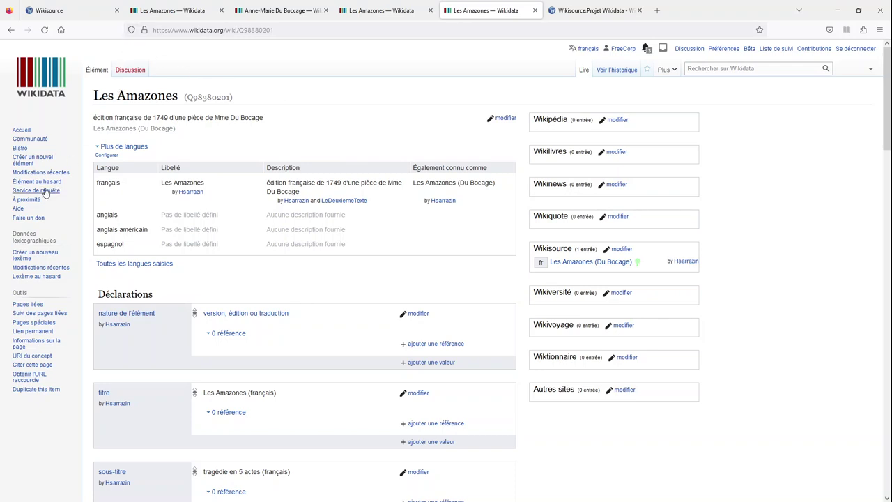
Open the form for creating a new Wikidata item and switch back to the Wikisource home page
left_click(35, 160)
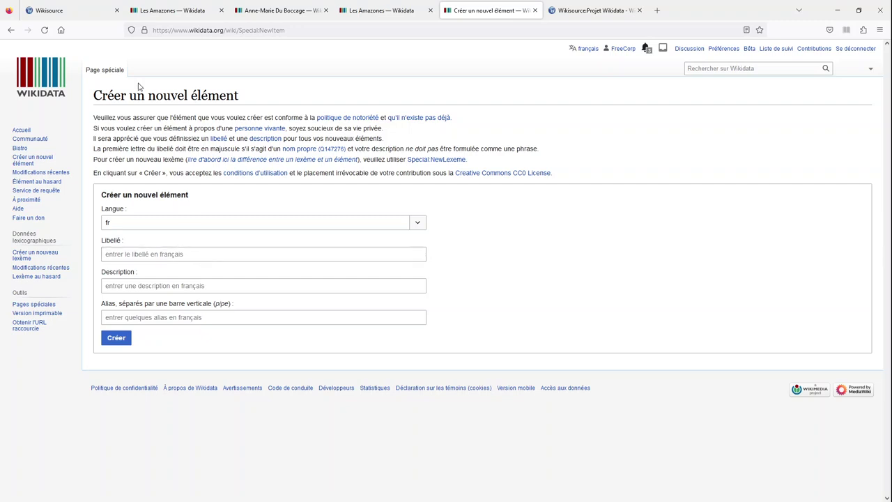
left_click(84, 16)
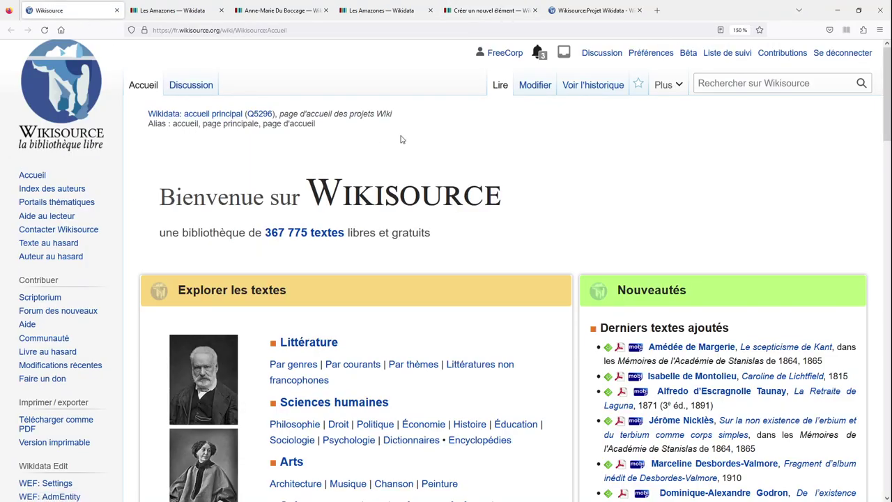
On the Wikisource Projet Wikidata page, open the Outils subpage and go to its section "Outils et scripts à installer sur wikisource"
left_click(576, 12)
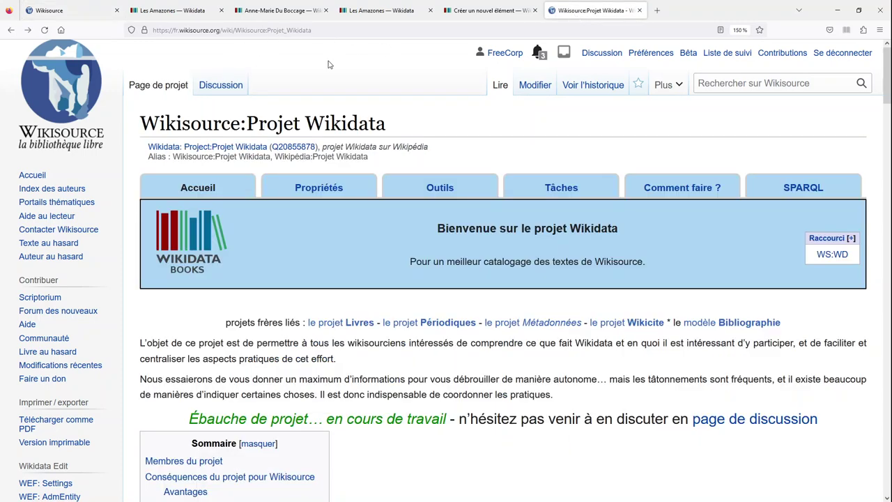
scroll(329, 64, "down", 6)
scroll(329, 65, "down", 15)
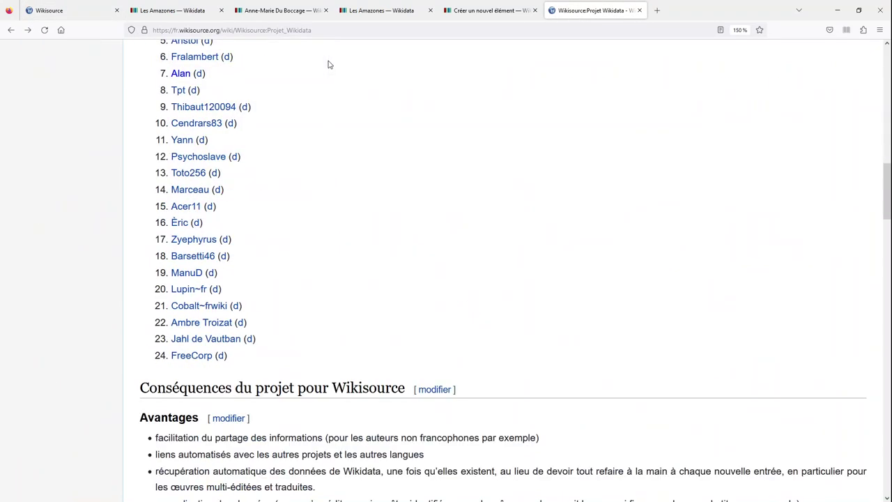
scroll(329, 65, "down", 20)
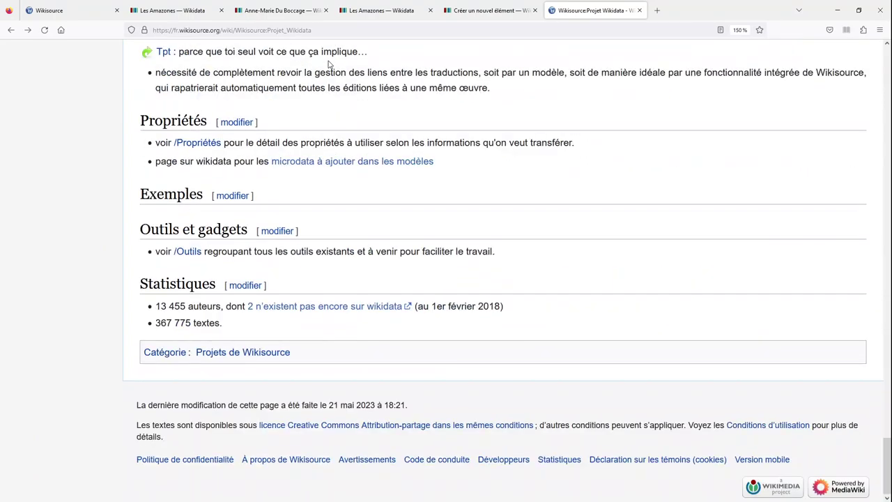
left_click(198, 253)
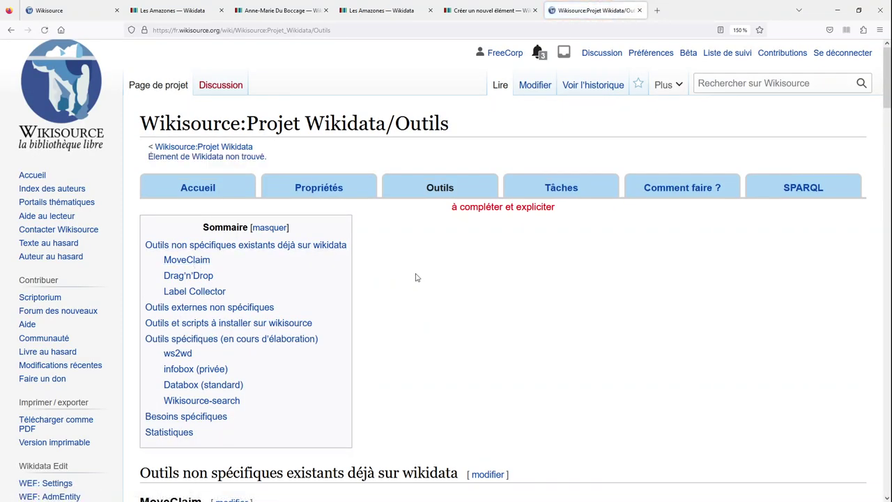
left_click(301, 324)
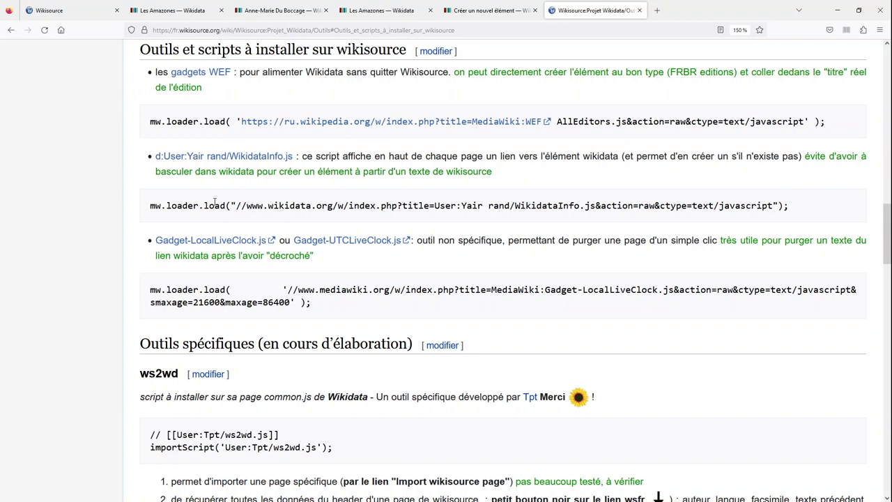
Copy the WEF AllEditors and WikidataInfo script lines and open the Vector skin's custom JavaScript page for editing from the appearance preferences
left_click_drag(151, 121, 807, 221)
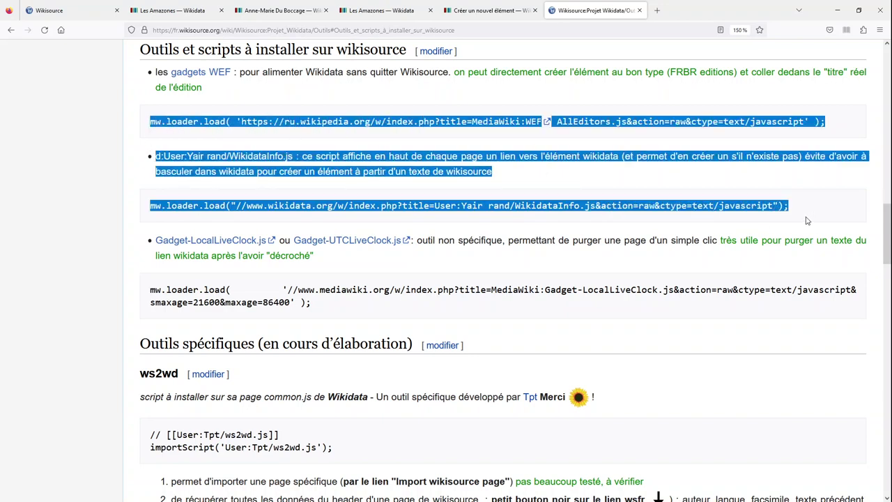
scroll(807, 221, "up", 15)
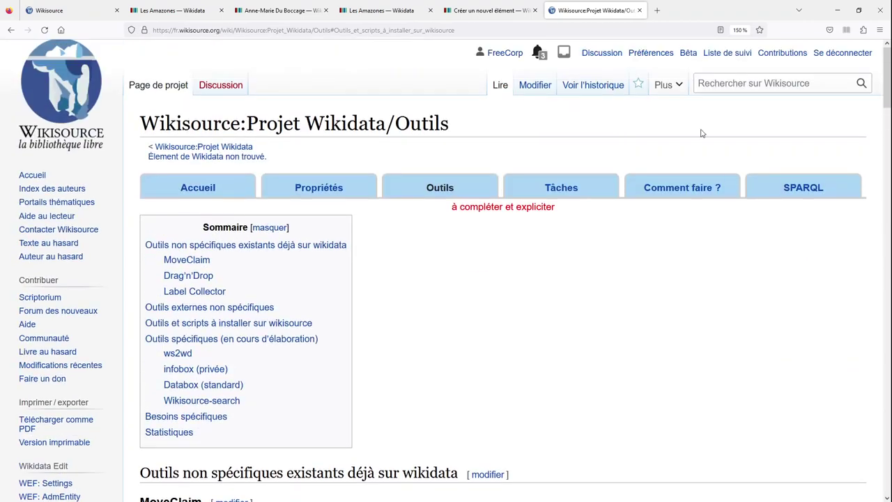
mouse_move(678, 72)
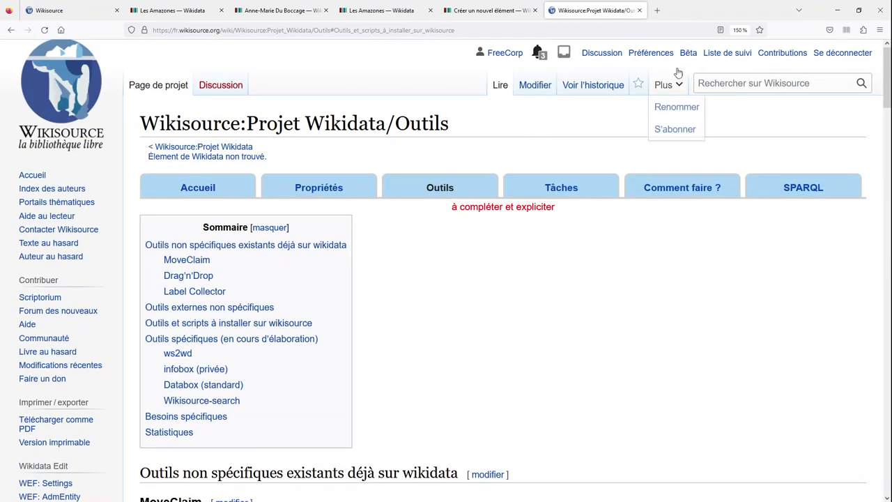
left_click(634, 58)
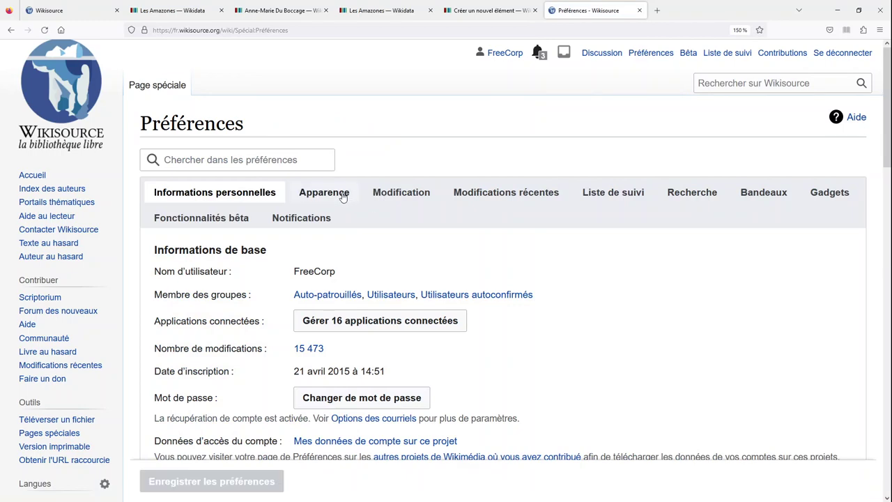
left_click(325, 193)
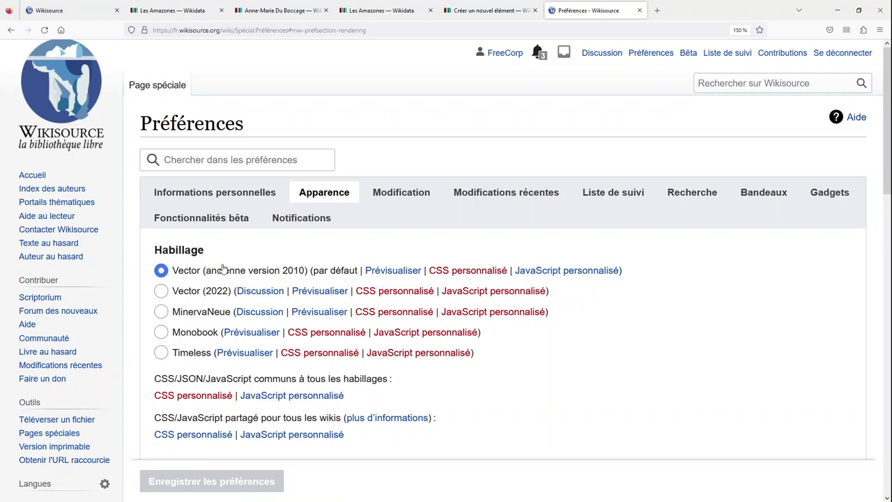
left_click(541, 274)
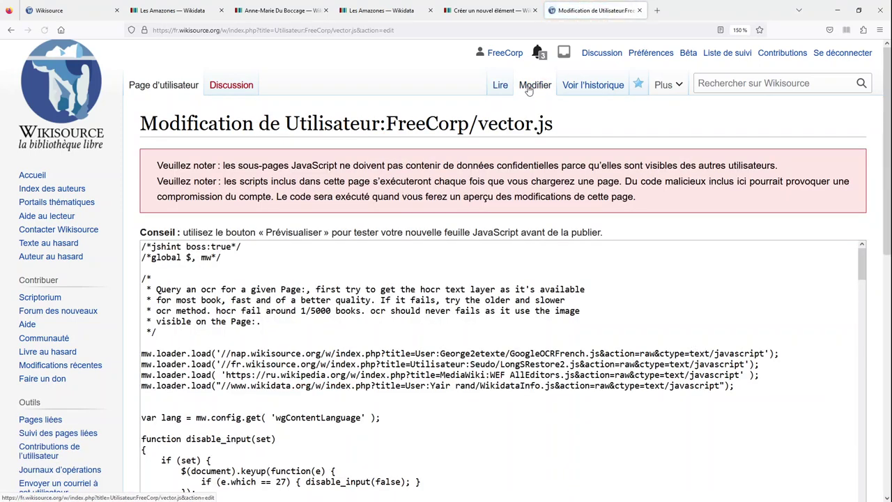
Paste the copied script block below the existing mw.loader.load lines in vector.js and delete the pasted block again
scroll(439, 211, "down", 3)
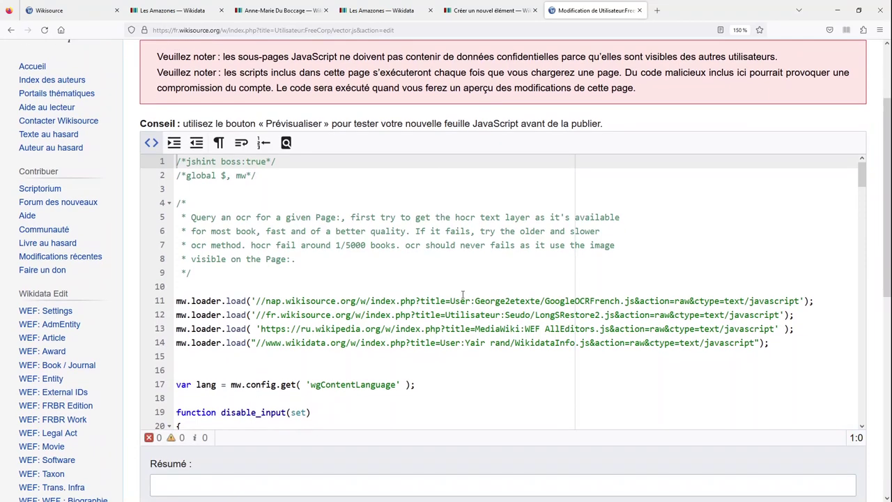
left_click(445, 357)
key("ctrl+v")
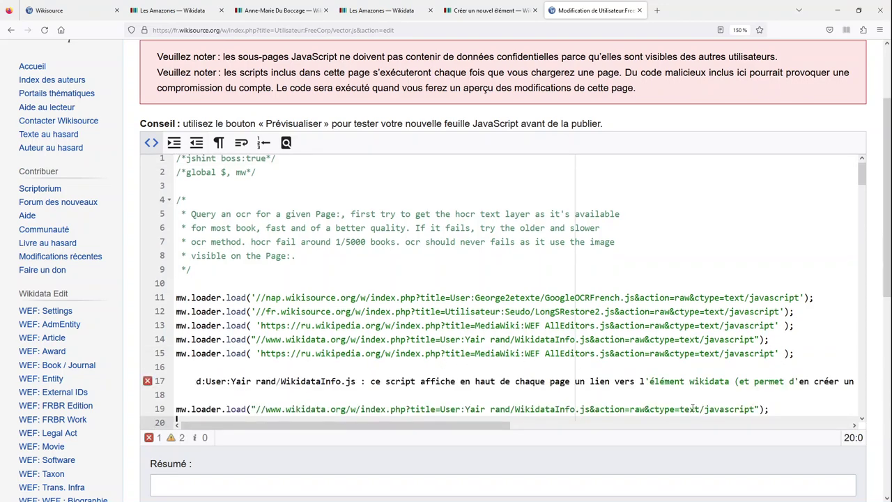
left_click_drag(777, 409, 173, 353)
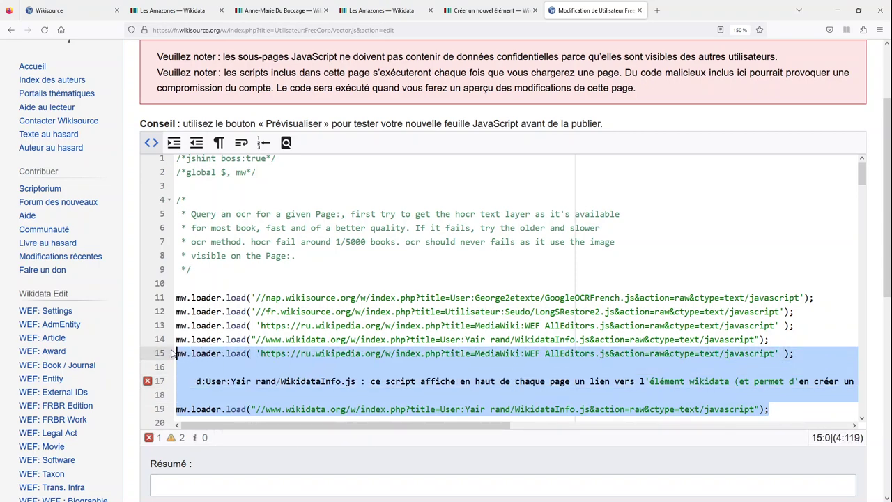
key("BackSpace")
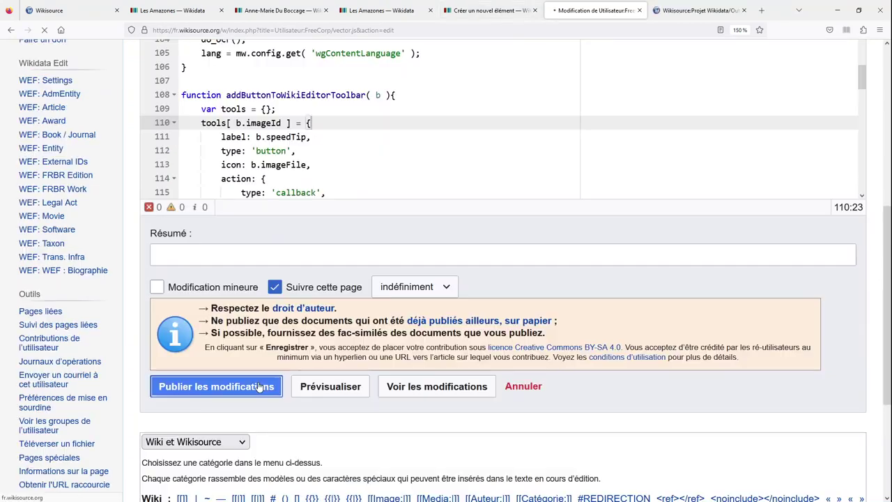
Add importScript('User:Tpt/ws2wd.js'); after the mw.loader.load lines in vector.js and publish the page
left_click(258, 385)
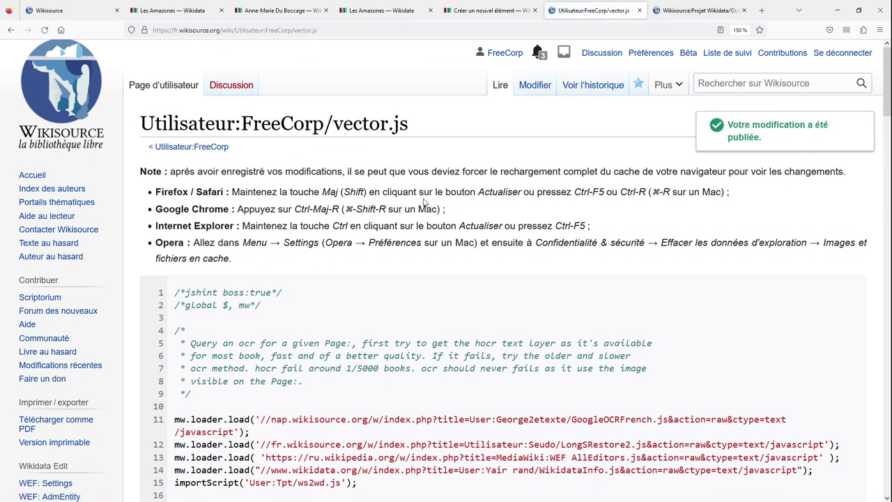
Go to the Wikisource home page and open Hrotsvita de Gandersheim's Abraham from the recently added texts
left_click(78, 115)
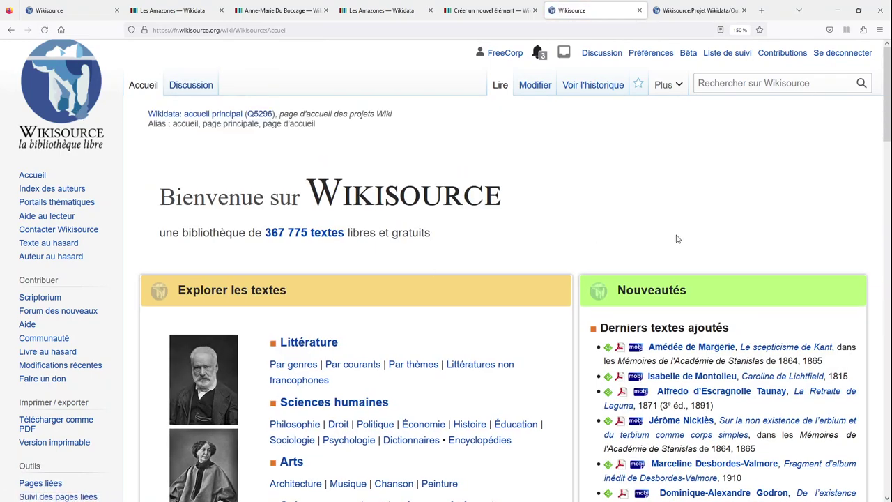
scroll(675, 235, "down", 1)
scroll(675, 235, "down", 5)
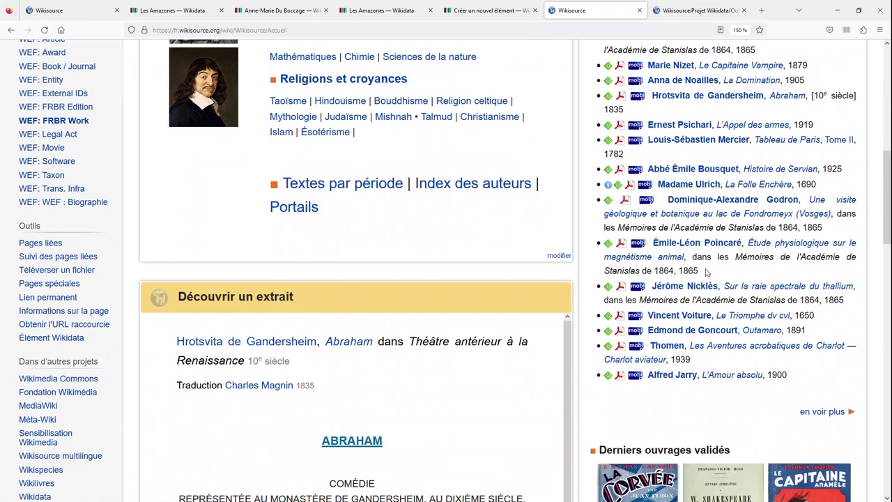
scroll(729, 171, "up", 1)
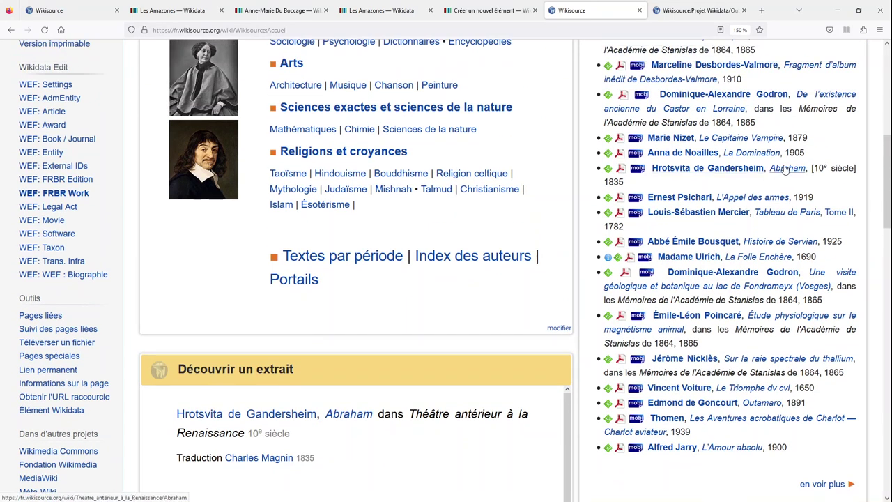
left_click(786, 170)
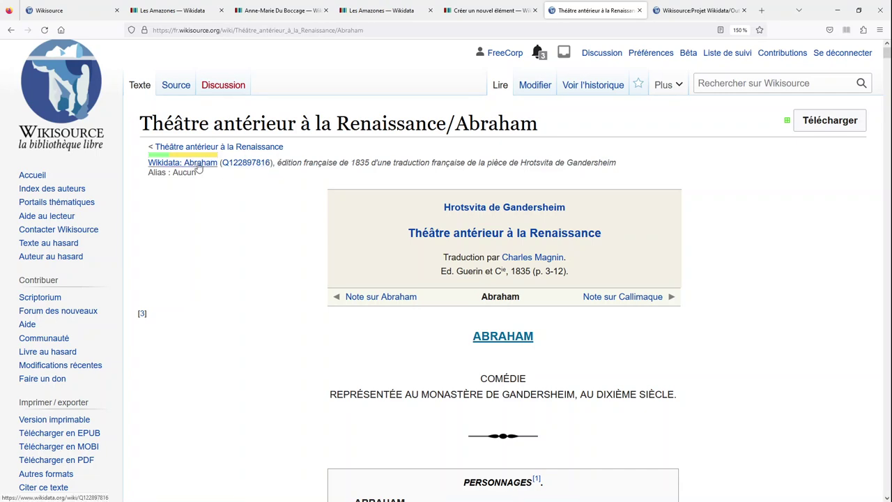
Open the Callimaque play from the contents page of Théâtre antérieur à la Renaissance
left_click(238, 150)
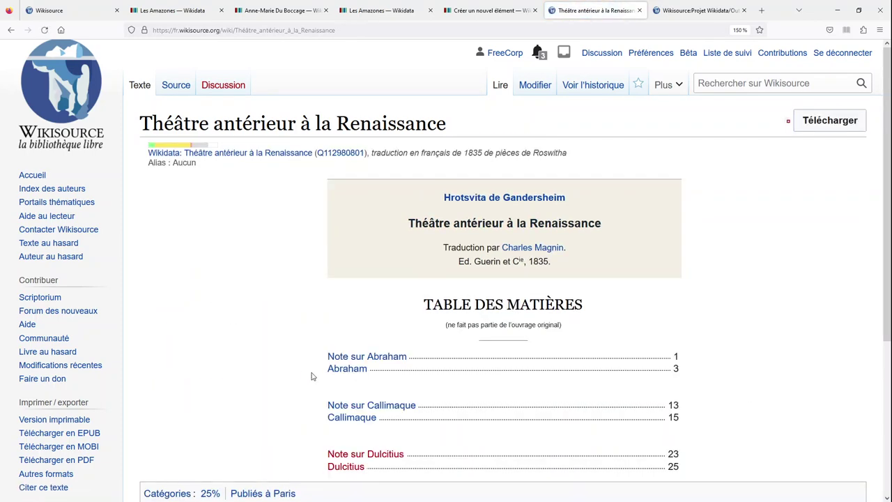
left_click(339, 418)
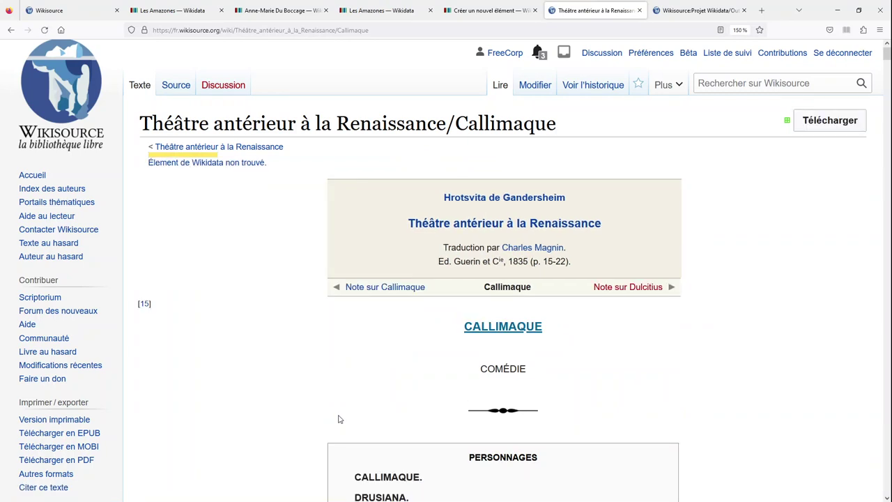
left_click(248, 168)
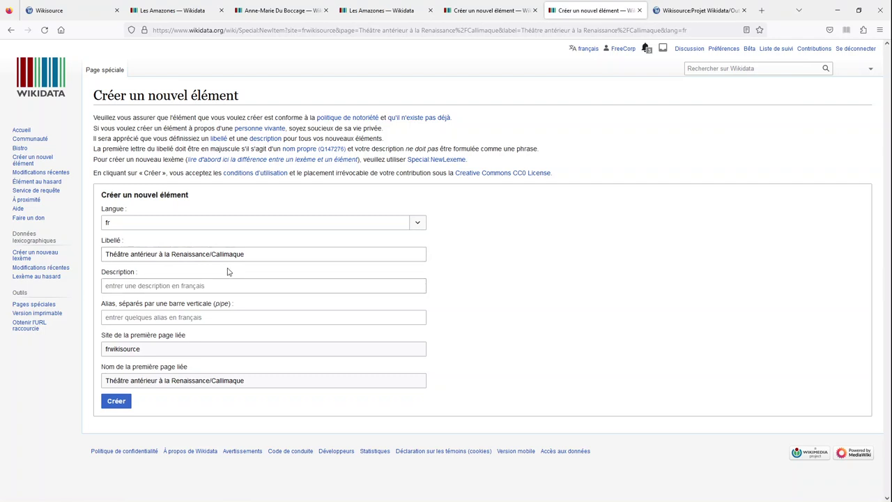
left_click_drag(213, 254, 56, 252)
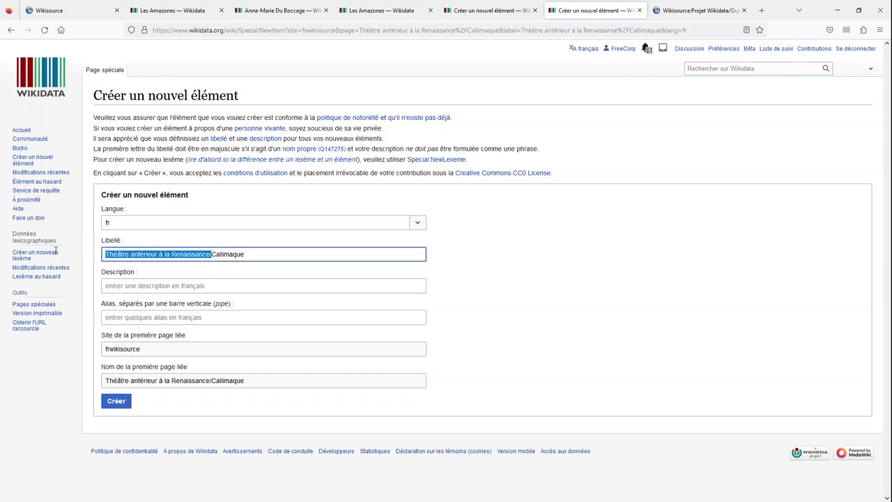
key("BackSpace")
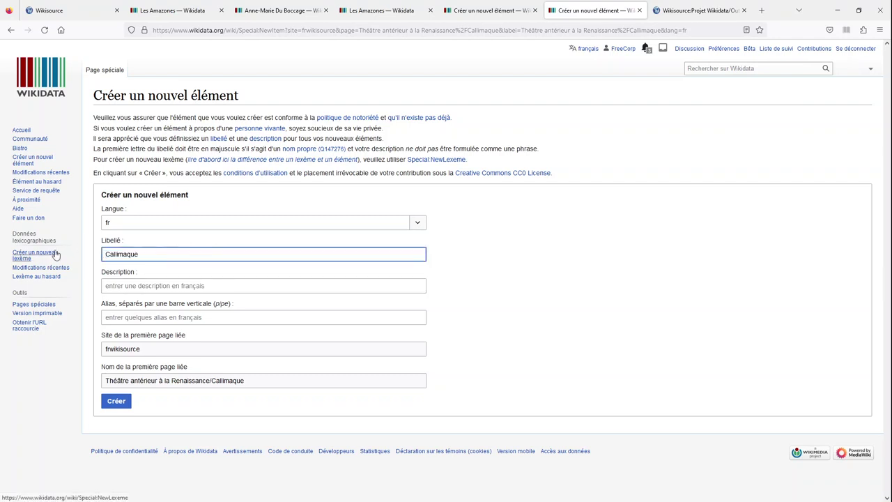
left_click(117, 284)
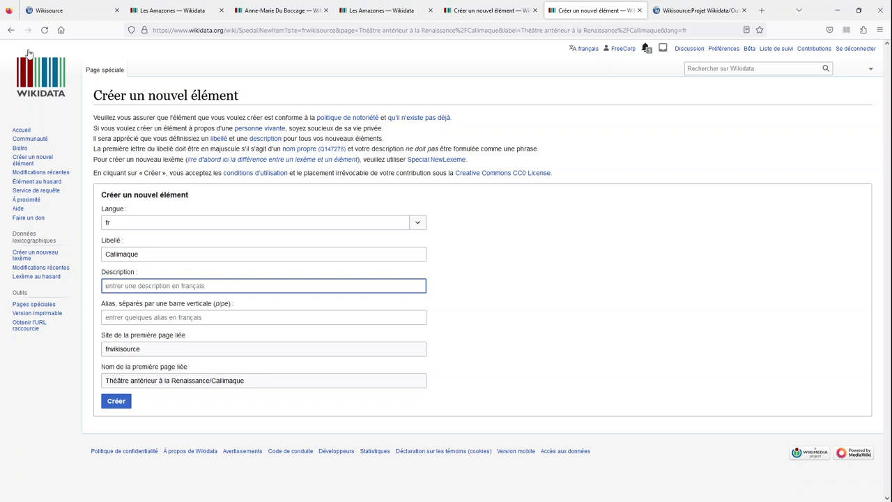
left_click(10, 30)
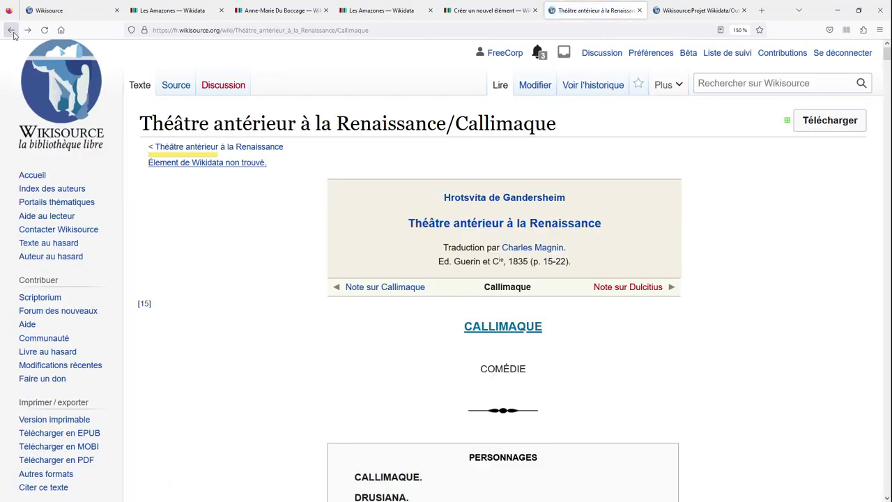
Copy the author name Hrotsvita de Gandersheim from the Callimaque header and open the WEF FRBR Edition form for this text
scroll(175, 265, "down", 5)
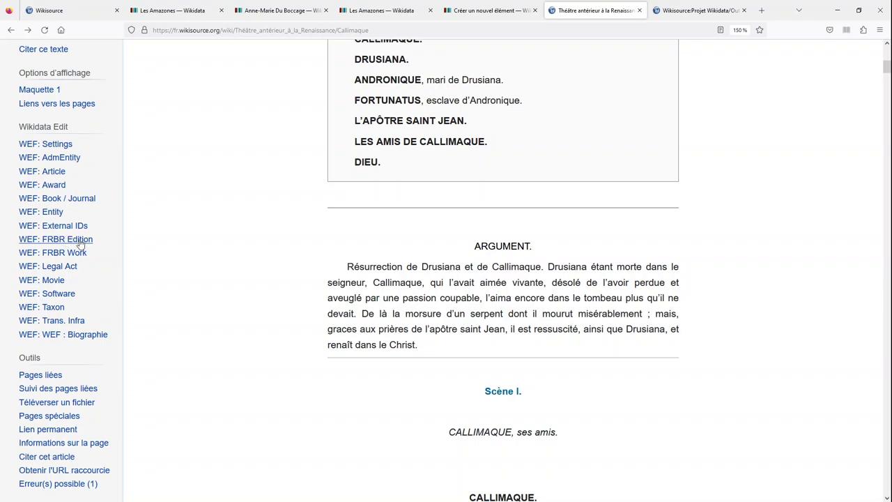
scroll(80, 243, "up", 5)
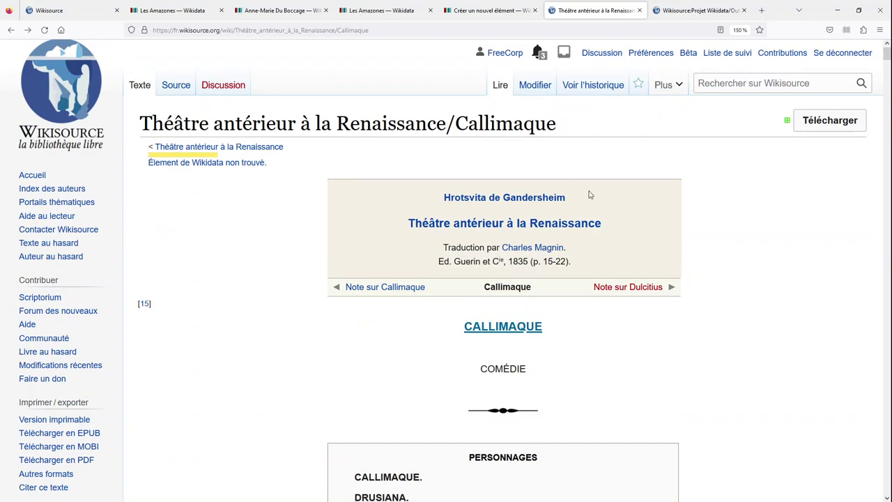
left_click_drag(591, 198, 442, 200)
key("ctrl+c")
scroll(442, 200, "down", 10)
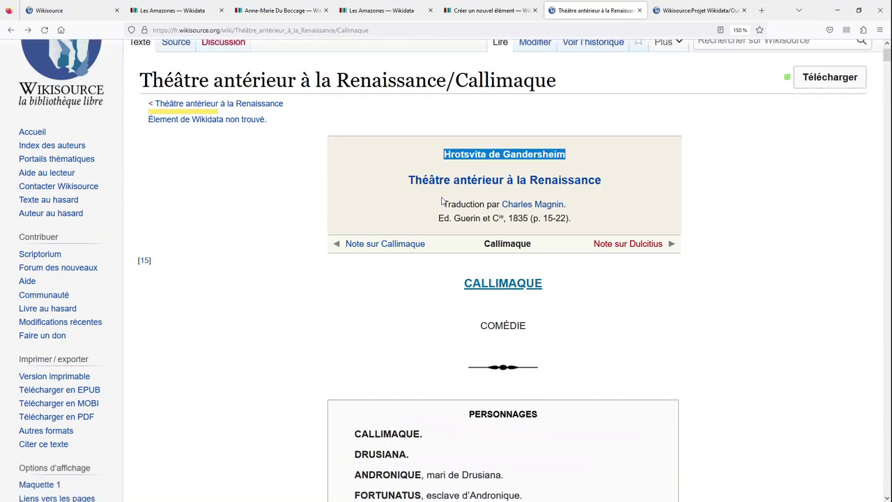
scroll(442, 200, "up", 5)
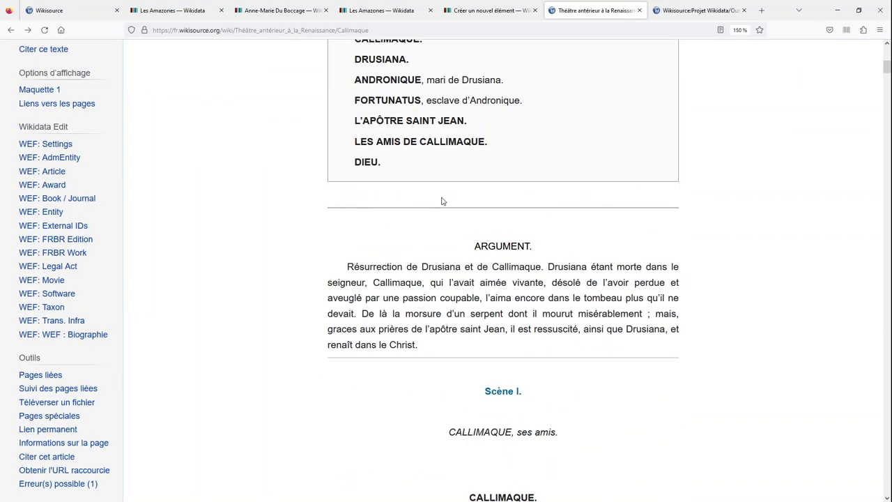
left_click(71, 241)
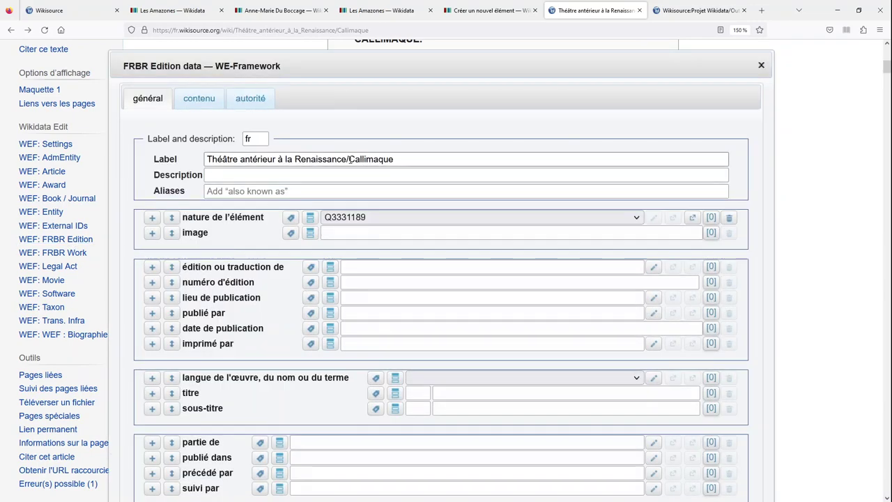
Set the edition's label to Callimaque and its description to "édition du dixième siècle de la pièce de Hrotsvita de Gandersheim", and save it
left_click_drag(350, 159, 275, 153)
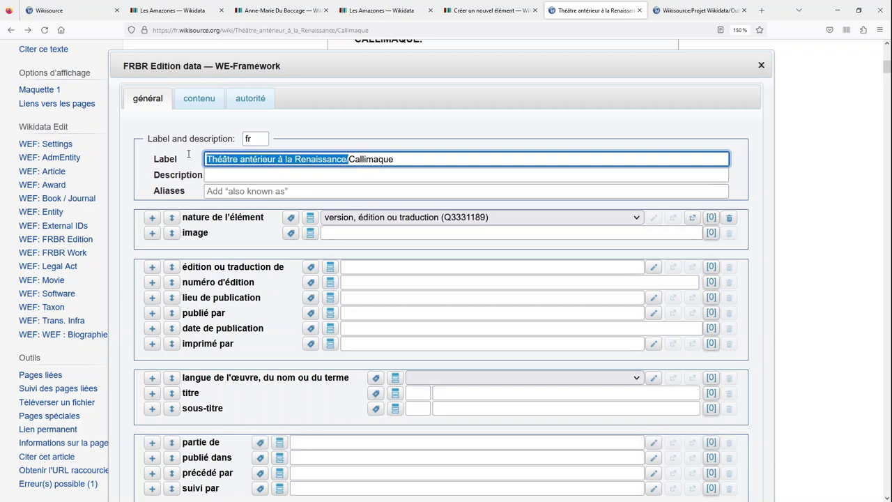
key("BackSpace")
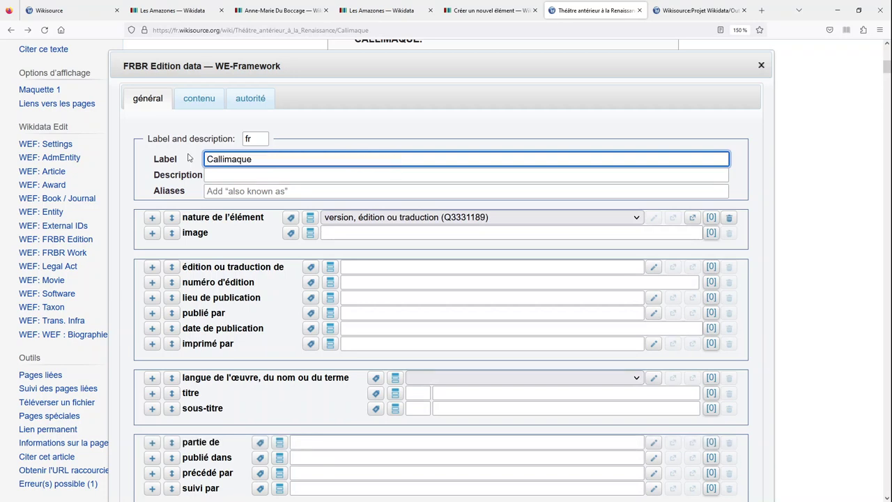
left_click(340, 178)
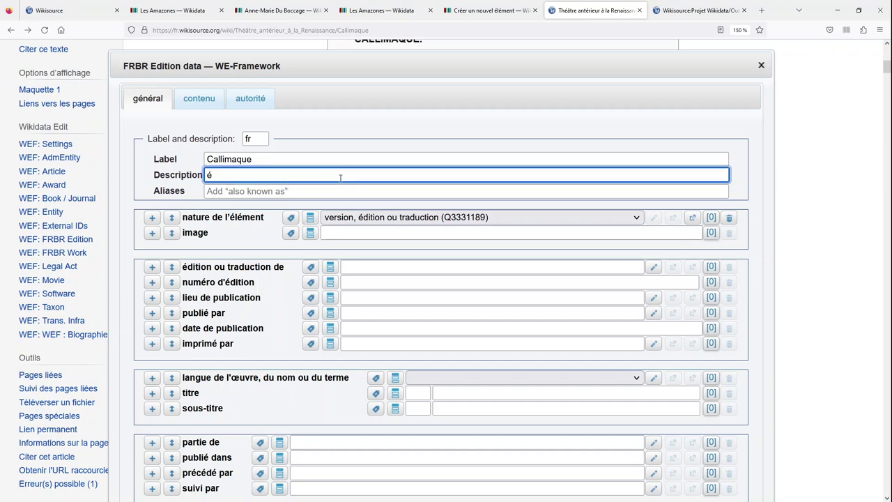
type("édition du dixième siècle de la pi")
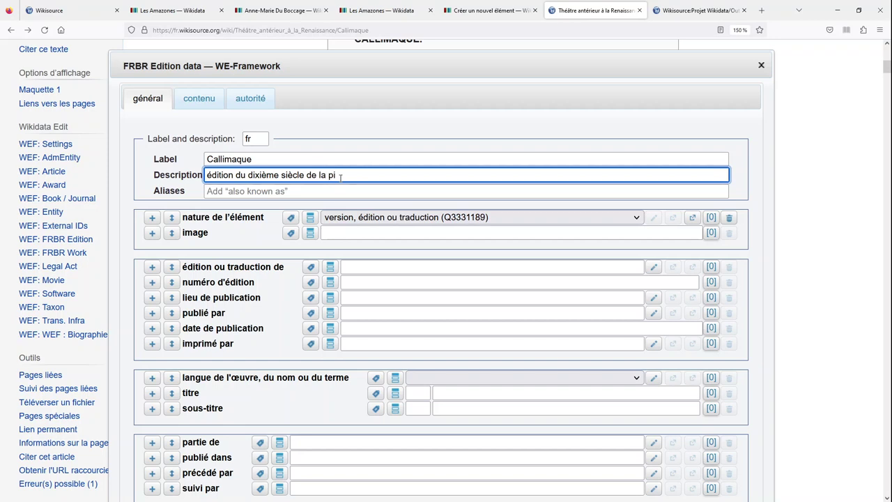
type("èce de")
key("ctrl+v")
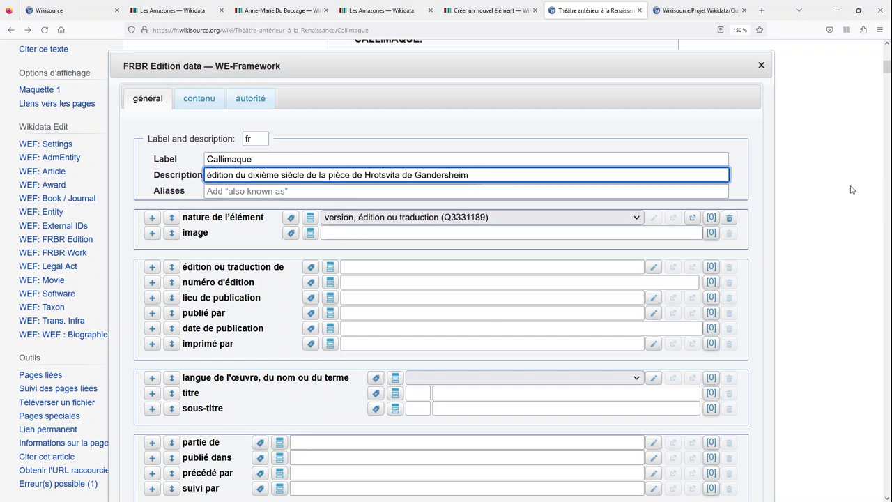
left_click(763, 220)
scroll(762, 221, "down", 5)
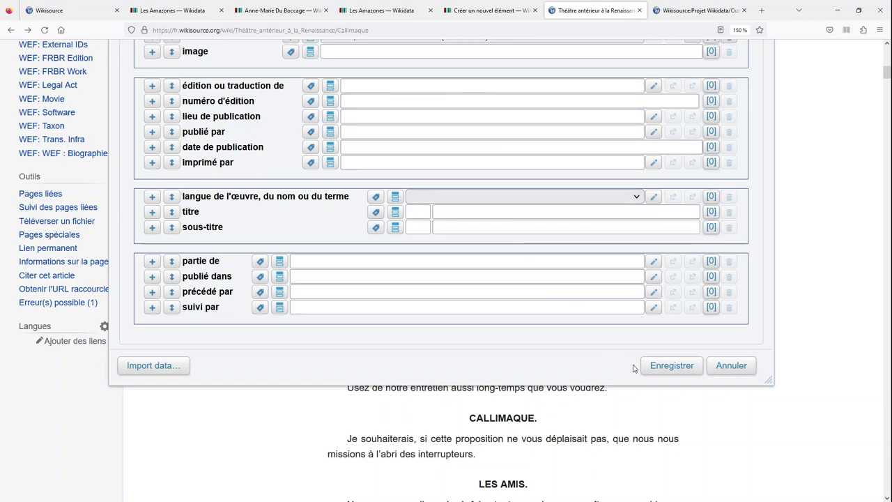
left_click(655, 367)
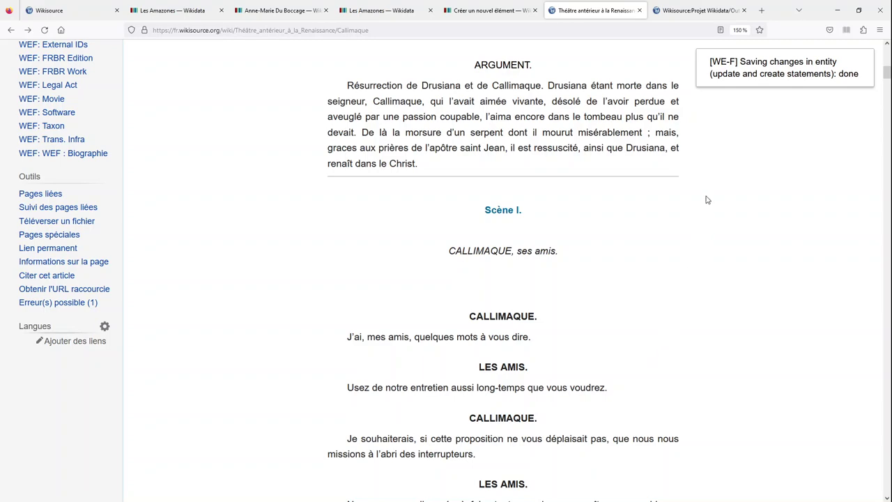
Switch to Wikidata and open the newly created Callimaque item from the account's contributions list
scroll(706, 200, "up", 10)
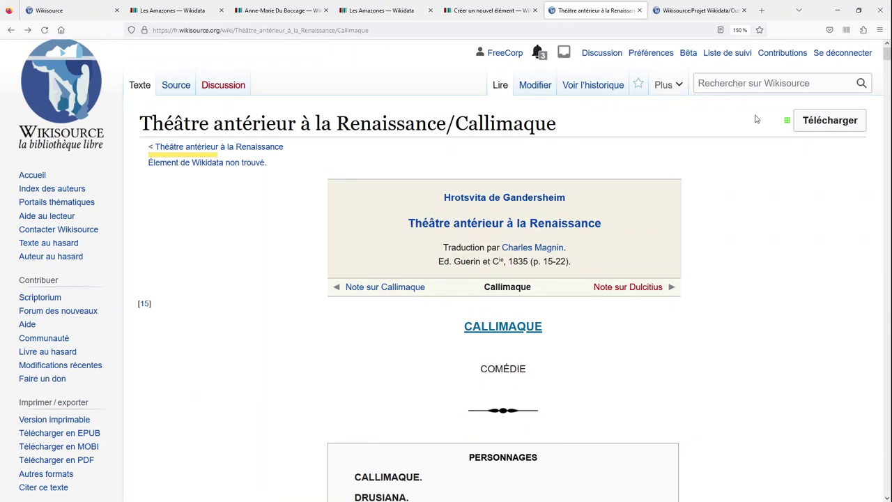
left_click(507, 20)
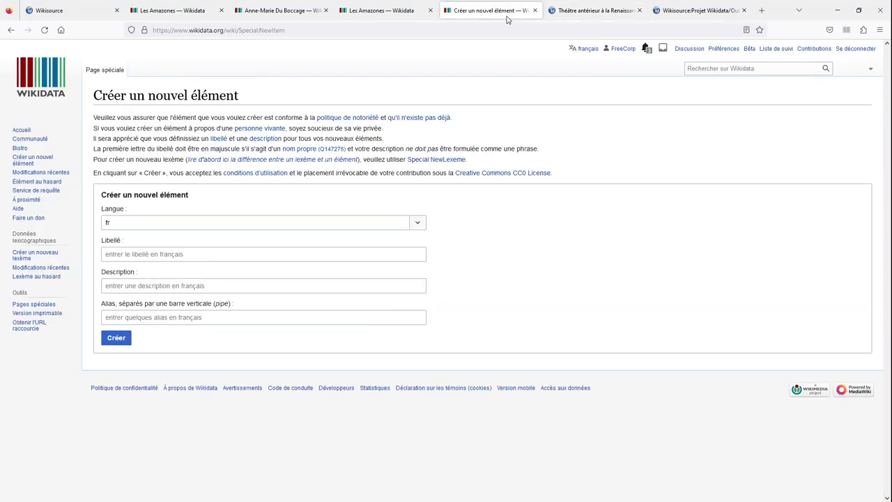
left_click(814, 50)
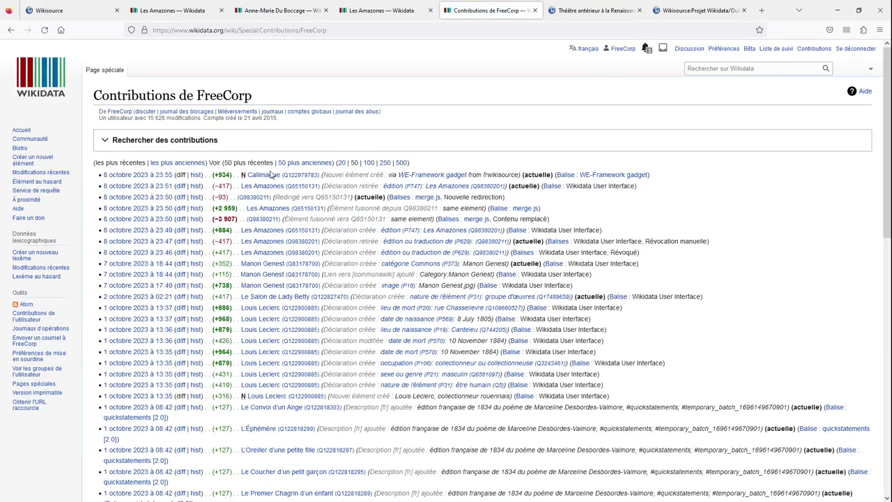
left_click(268, 178)
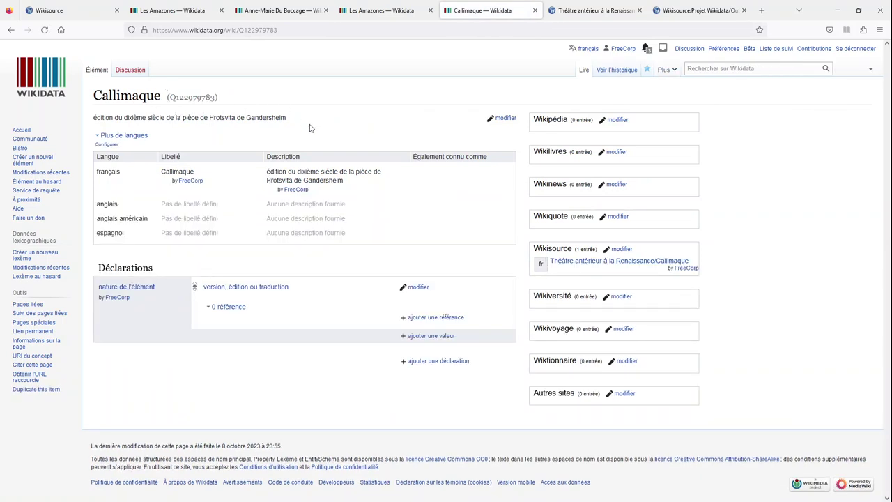
Assign the badge "texte relu et corrigé (Wikisource)" to the Callimaque item's French Wikisource link and publish the change
left_click(620, 250)
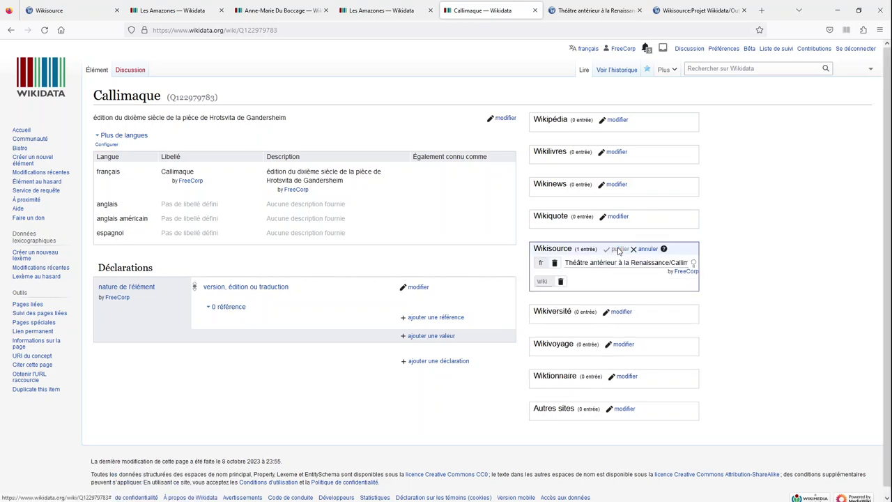
left_click(694, 263)
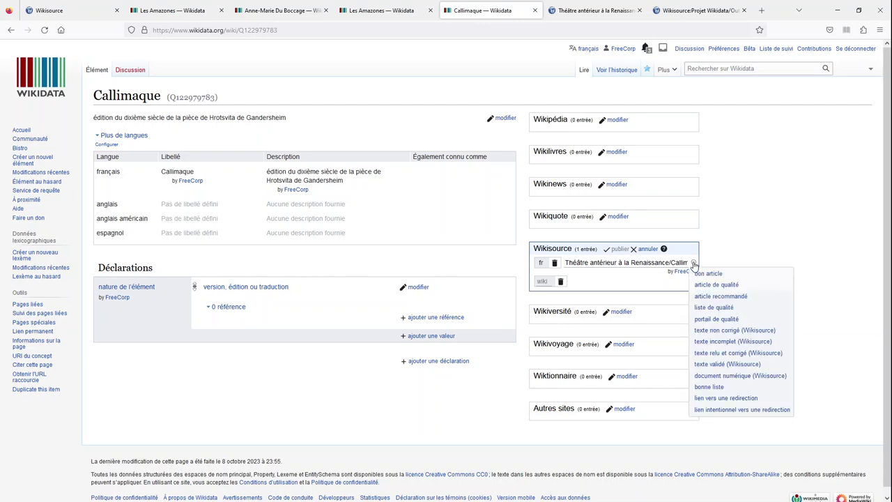
left_click(726, 354)
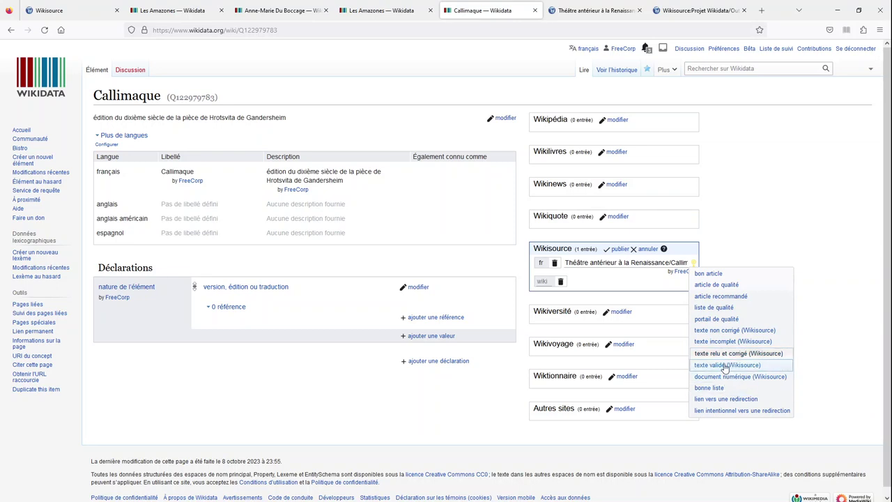
left_click(725, 366)
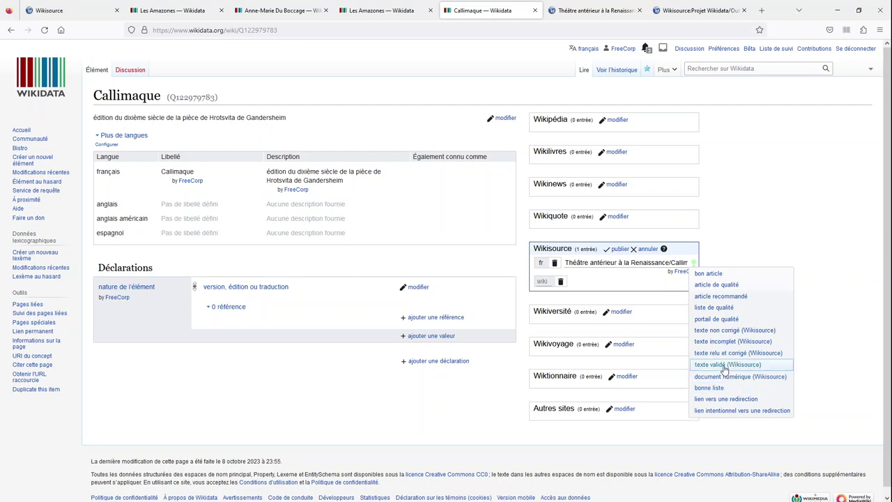
left_click(723, 354)
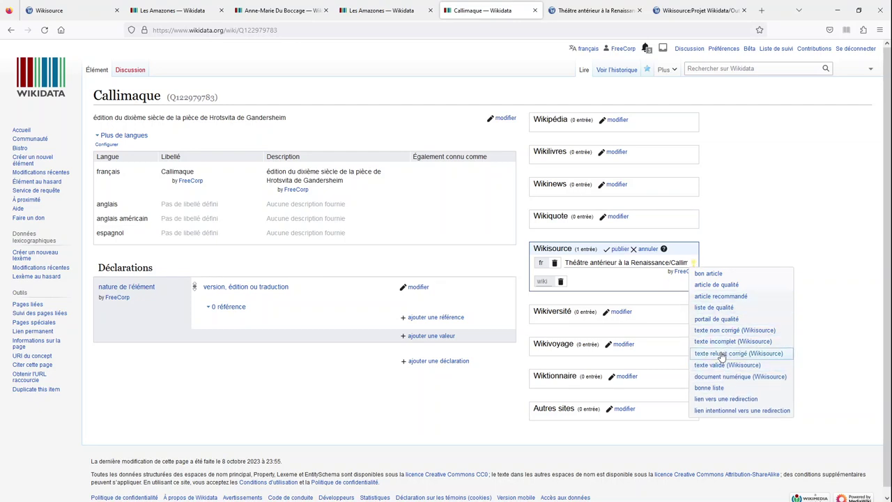
left_click(619, 249)
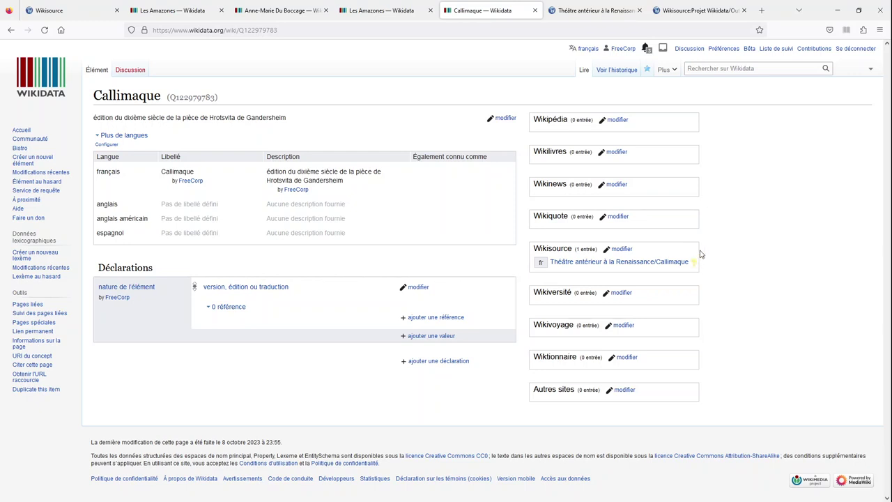
Add importScript('User:Tpt/ws2wd.js'); below the existing script lines in the Wikidata vector.js page and publish it
left_click(711, 11)
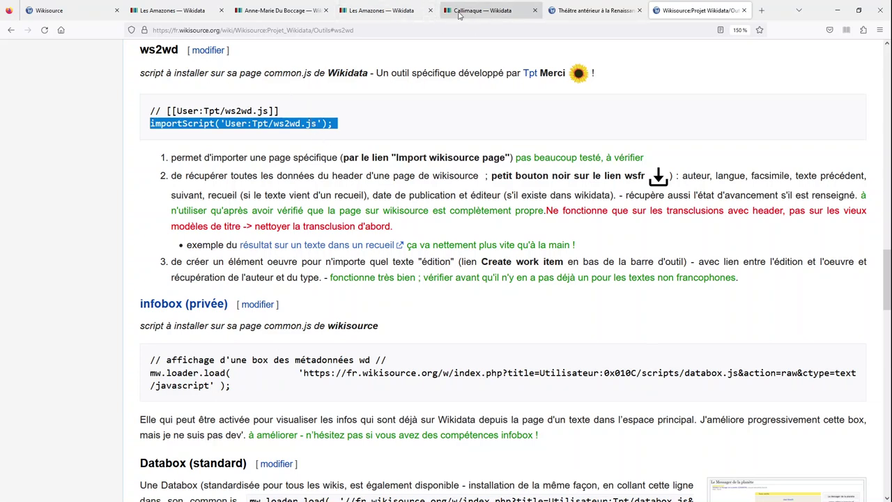
left_click(408, 11)
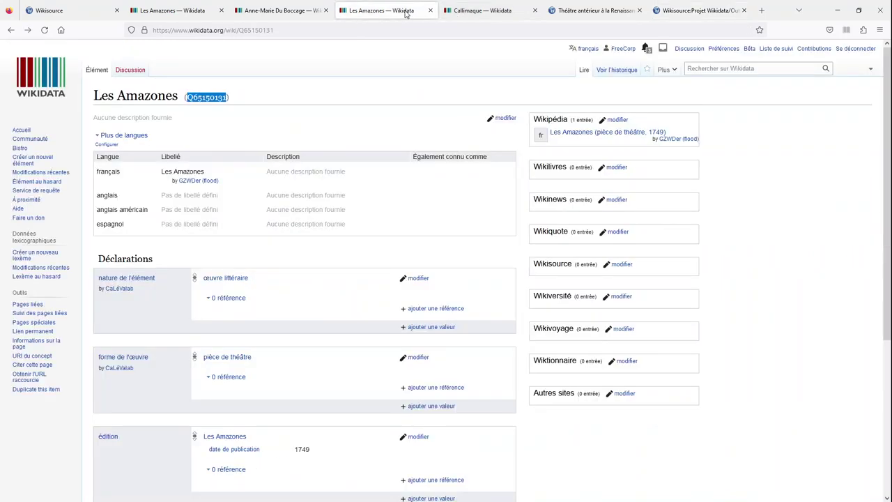
left_click(722, 50)
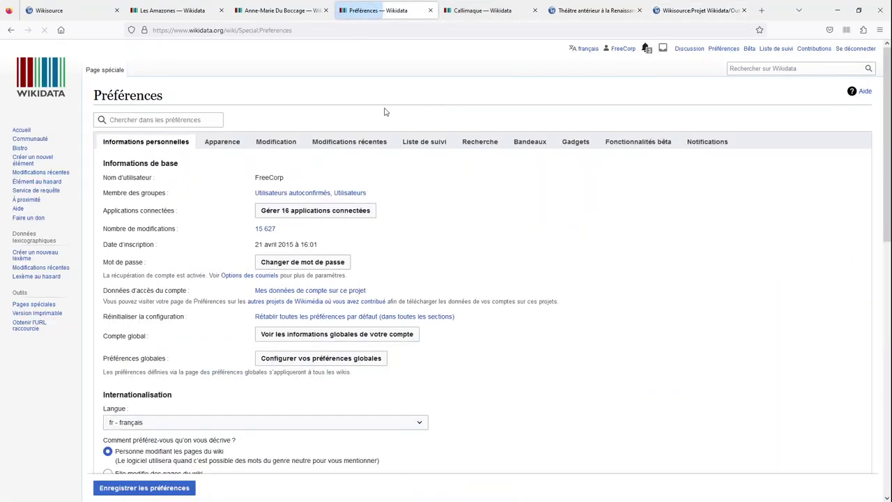
left_click(223, 141)
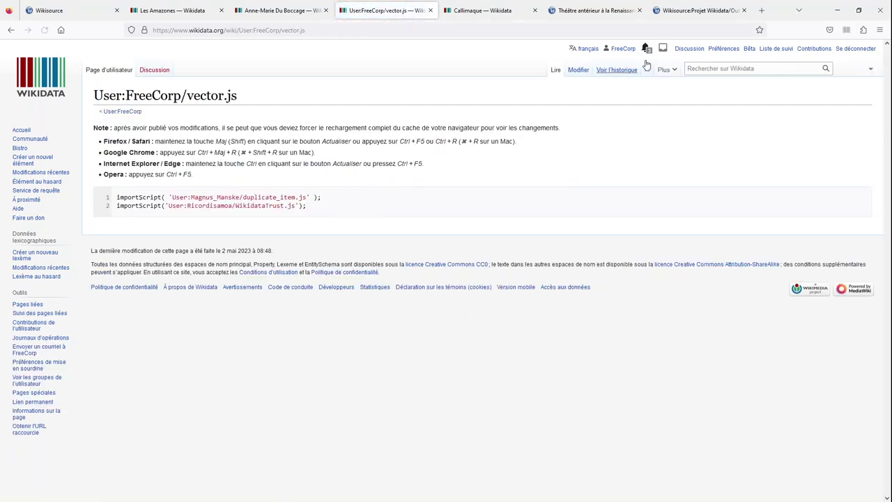
left_click(579, 70)
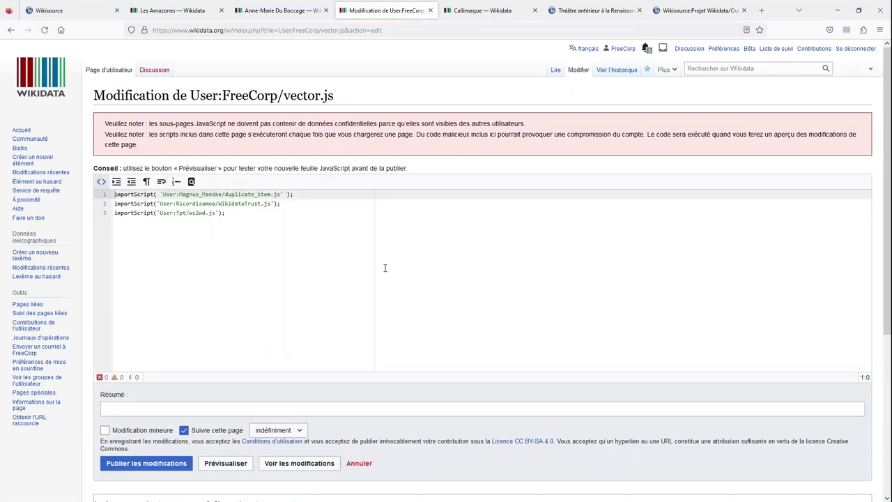
left_click(136, 468)
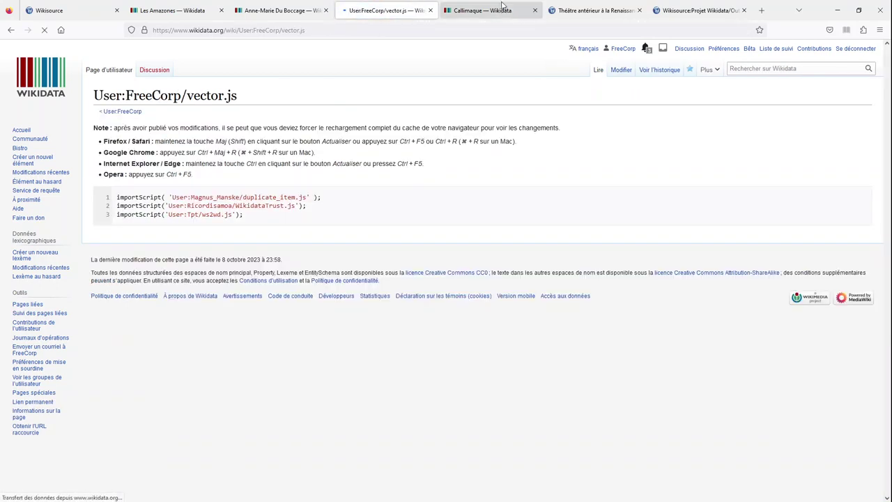
Return to the Callimaque item, reload it, and import its metadata from the linked French Wikisource page
left_click(501, 10)
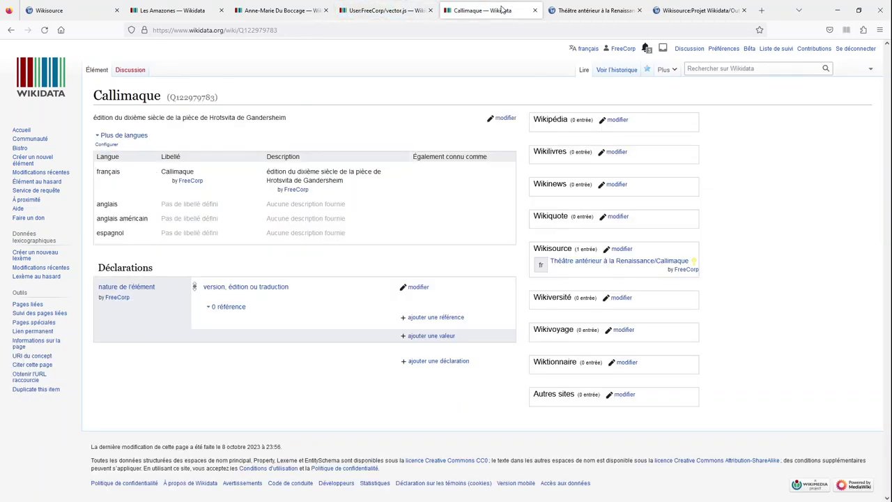
key("F5")
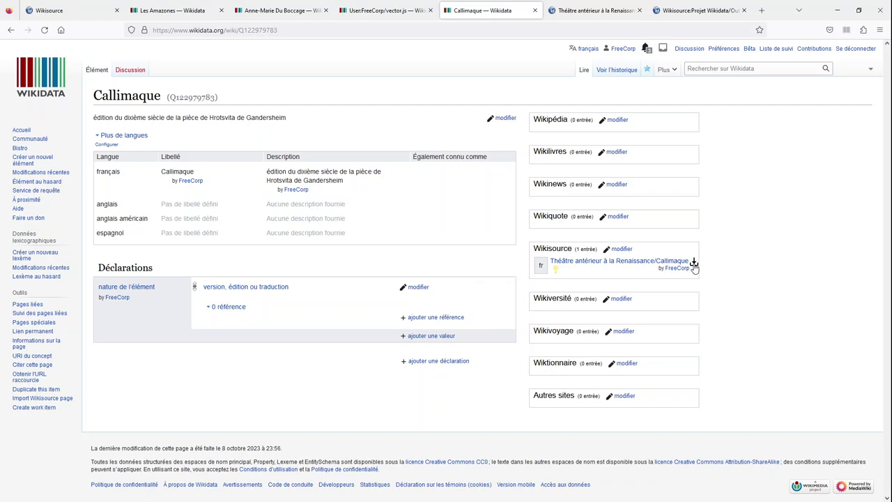
left_click(59, 399)
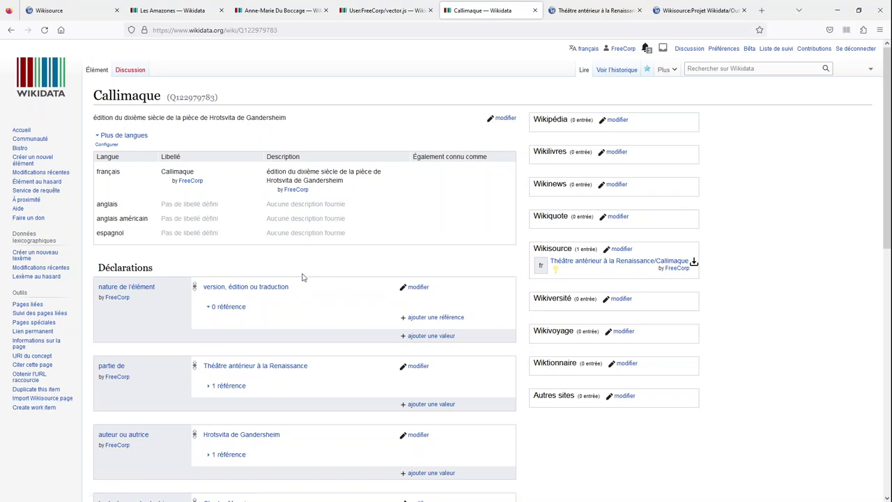
Review the imported statements on the Callimaque item, from partie de down to fac-similé
scroll(302, 276, "down", 5)
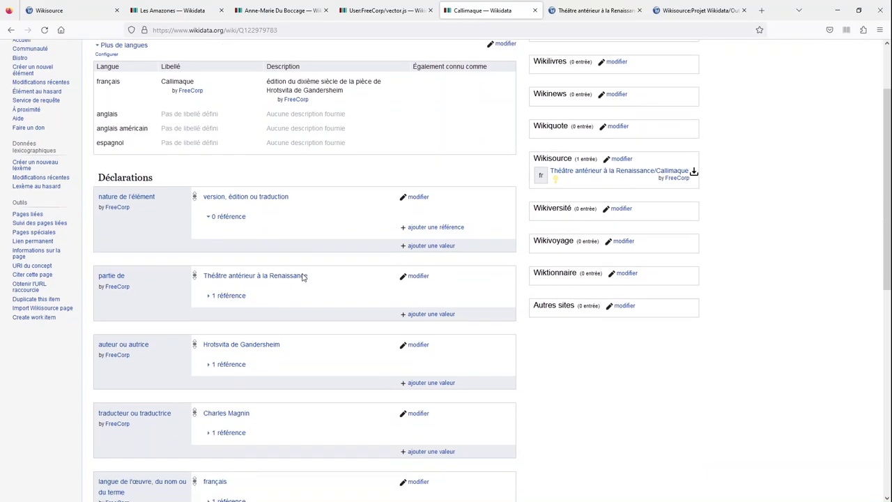
scroll(302, 277, "down", 4)
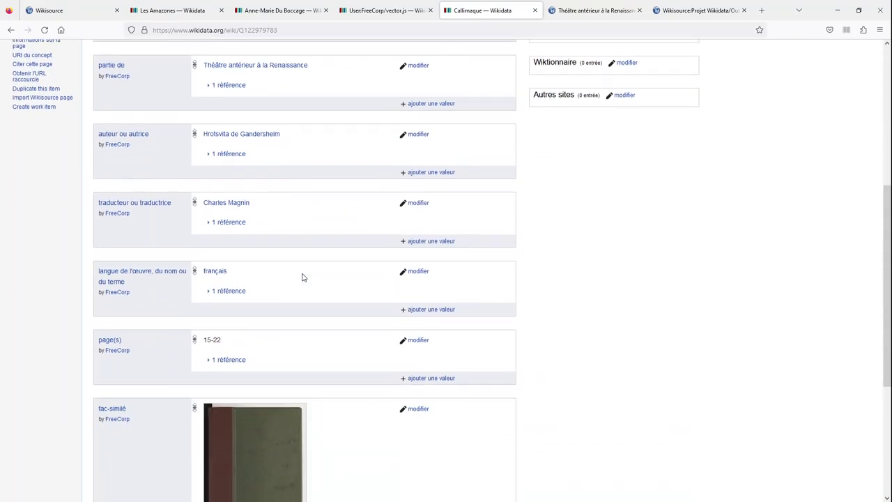
scroll(302, 276, "down", 2)
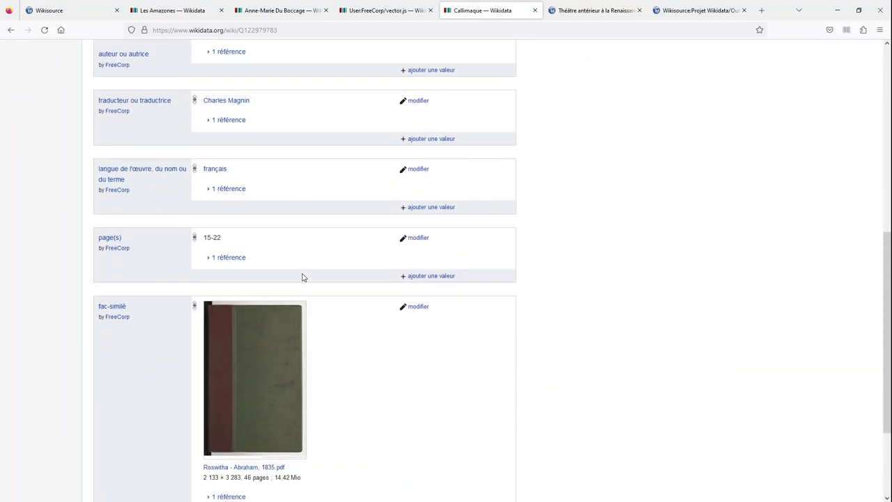
scroll(303, 278, "down", 2)
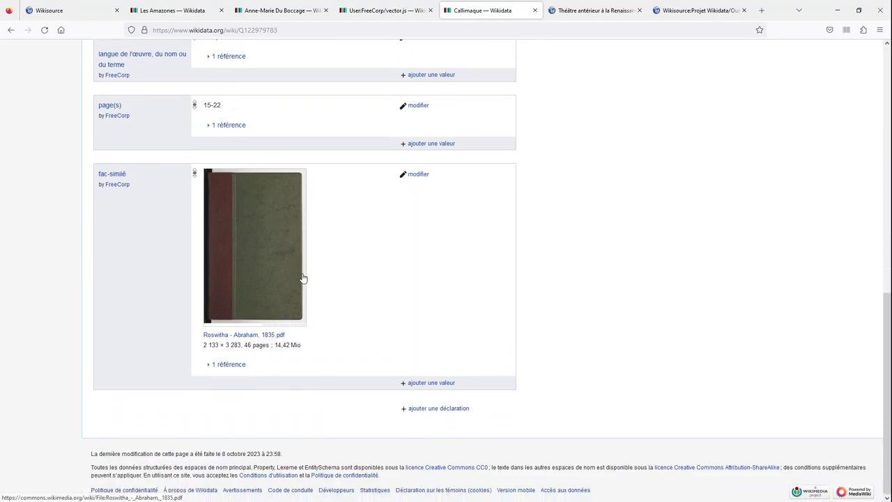
scroll(303, 278, "up", 10)
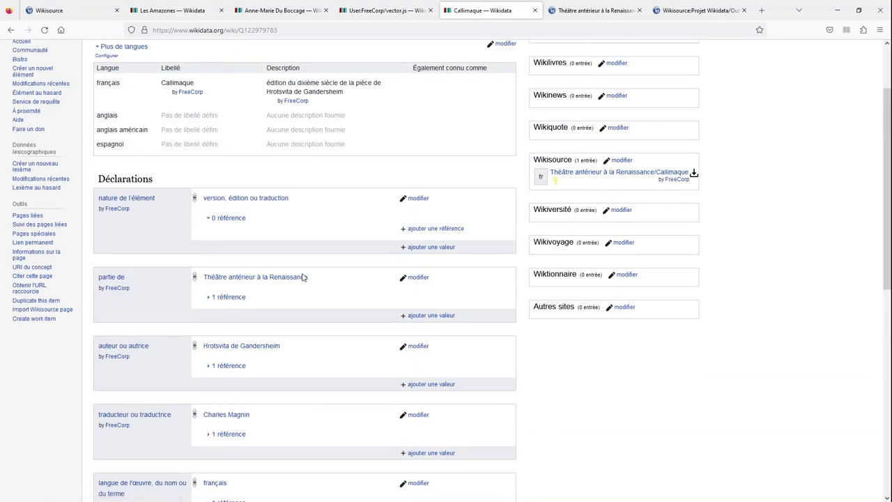
scroll(303, 276, "down", 10)
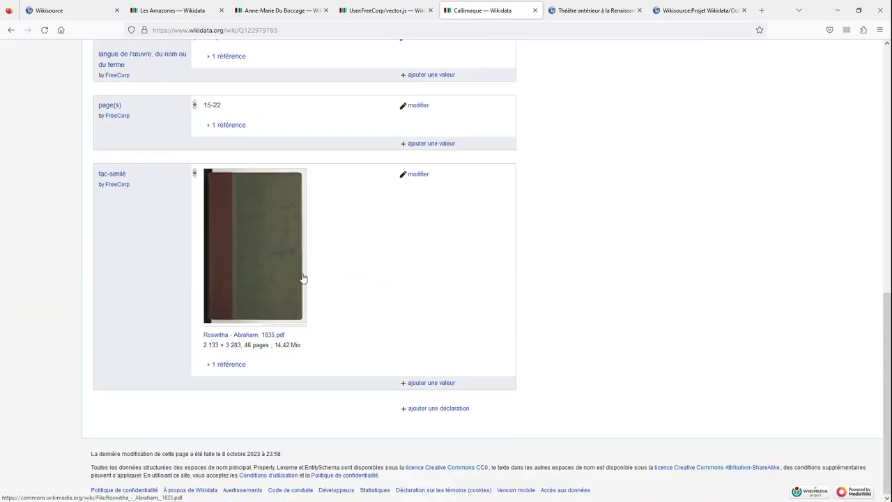
scroll(303, 277, "up", 10)
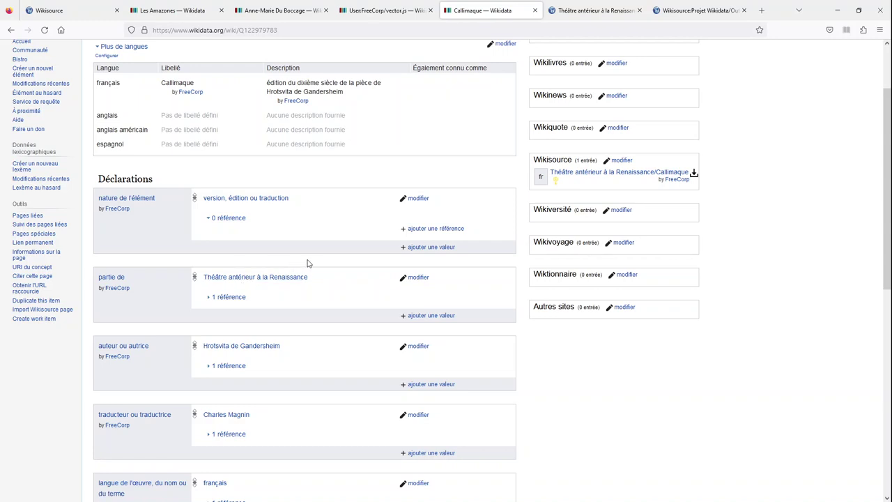
scroll(330, 262, "down", 2)
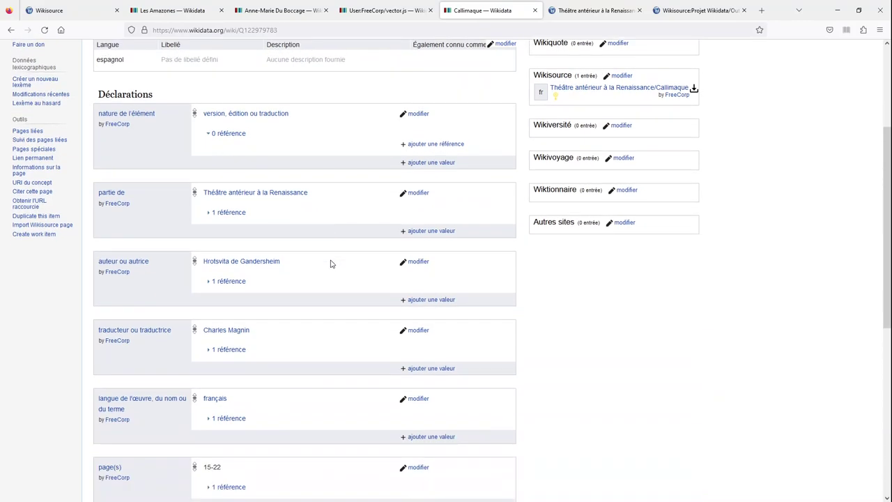
scroll(331, 263, "down", 8)
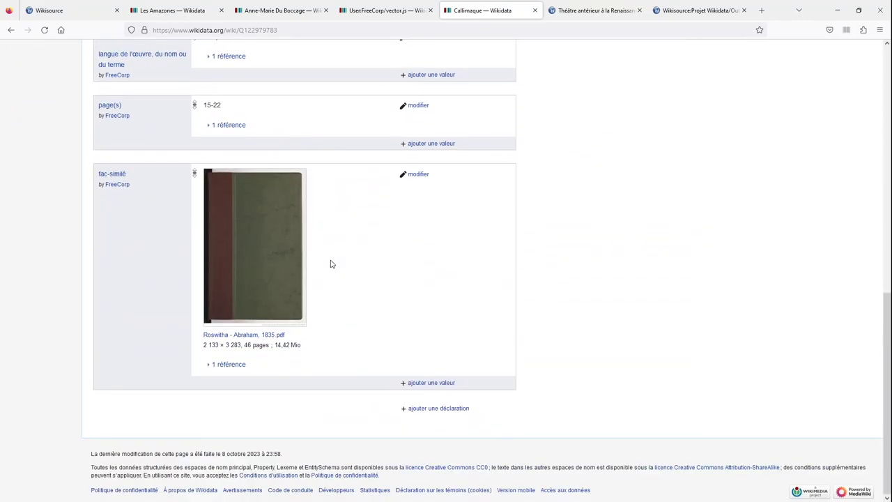
scroll(331, 264, "up", 10)
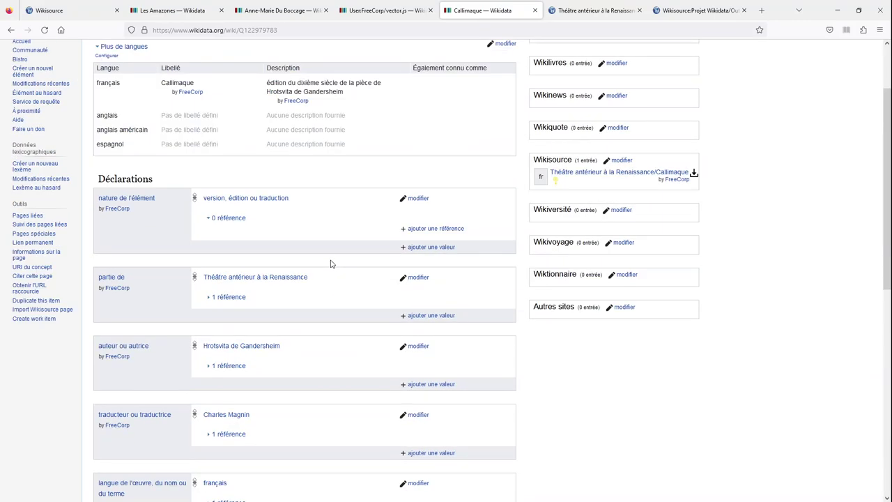
scroll(331, 264, "down", 10)
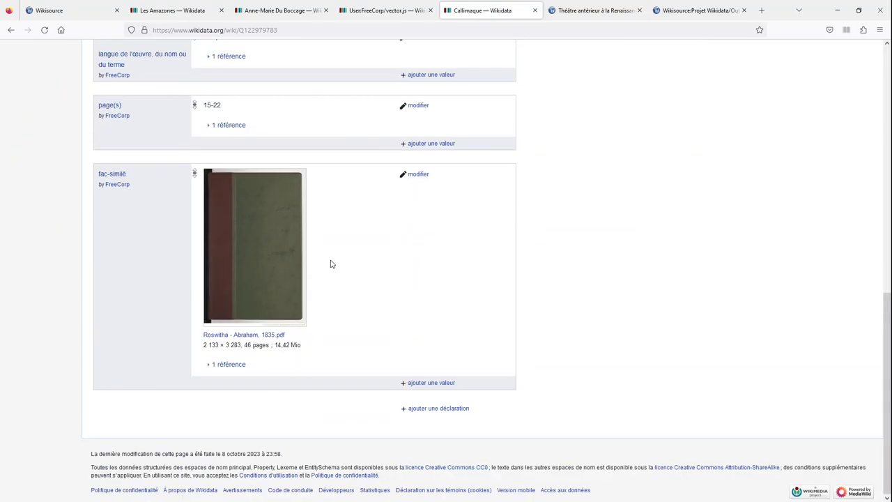
Start a new statement on the Callimaque item with the property précédé par
left_click(434, 409)
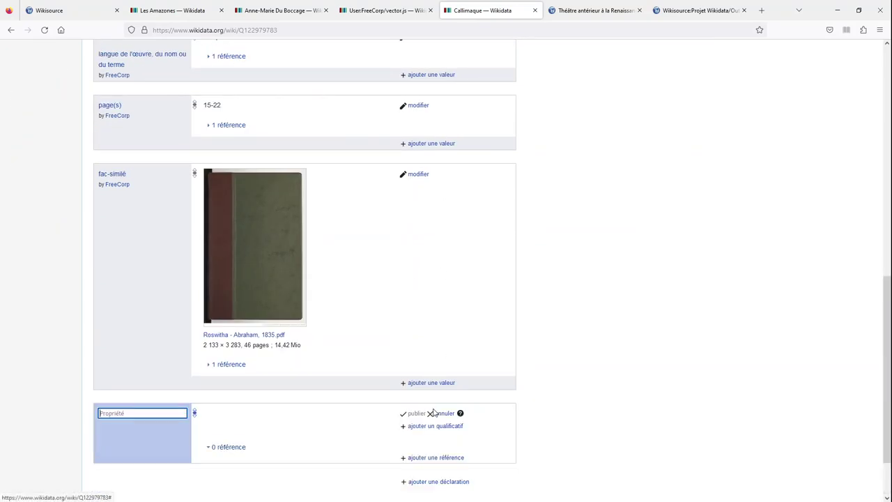
type("p")
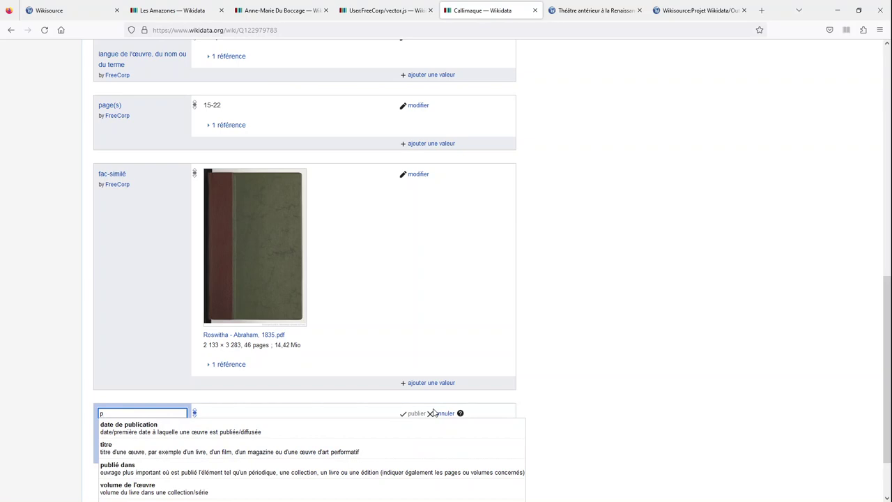
type("récéd")
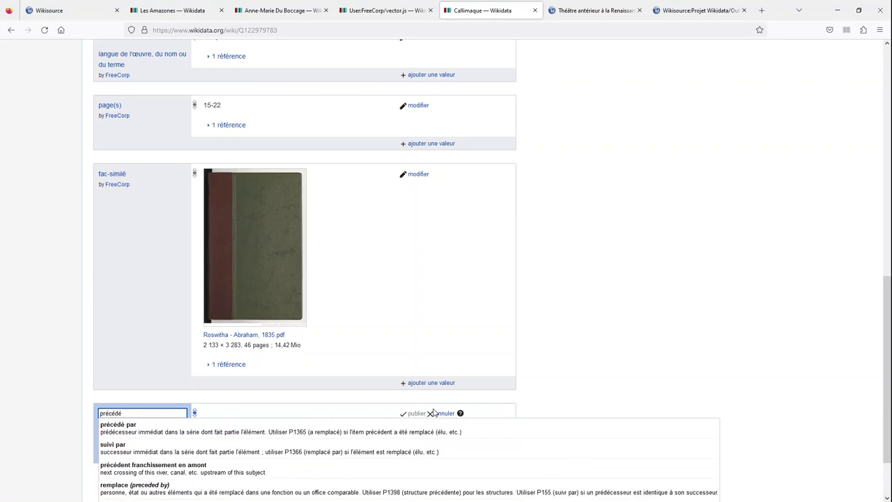
type("é")
left_click(346, 425)
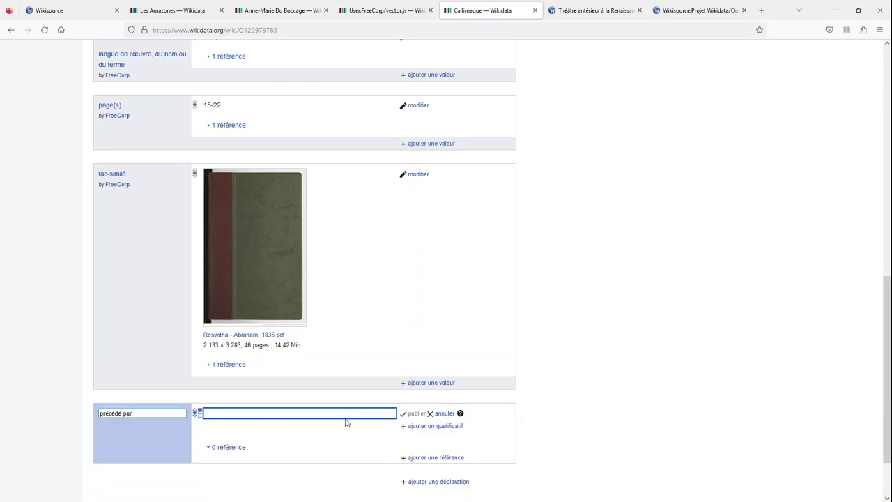
Follow the previous-text links from the Wikisource Callimaque page to identify the preceding play, and return to the Wikidata item
left_click(585, 9)
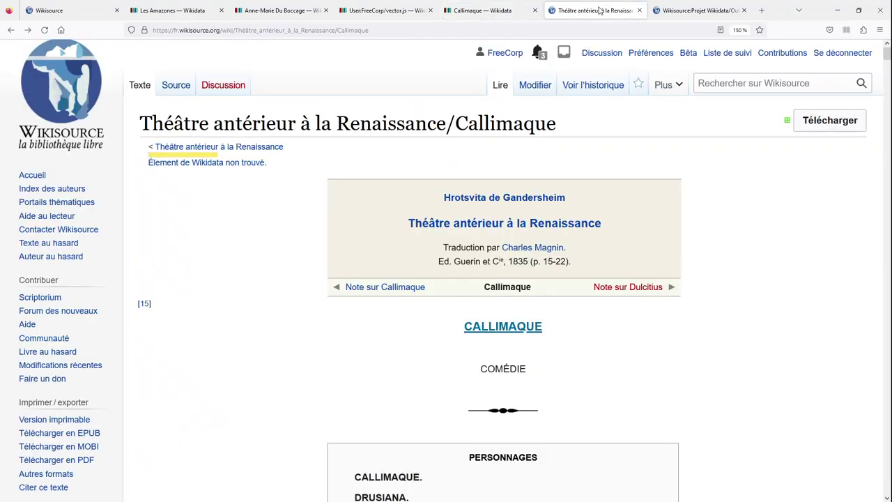
left_click(383, 292)
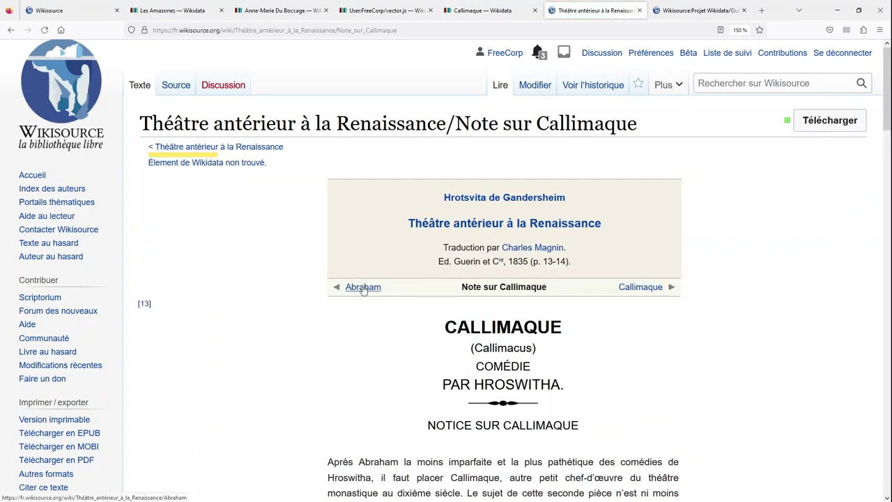
left_click(363, 287)
left_click(469, 11)
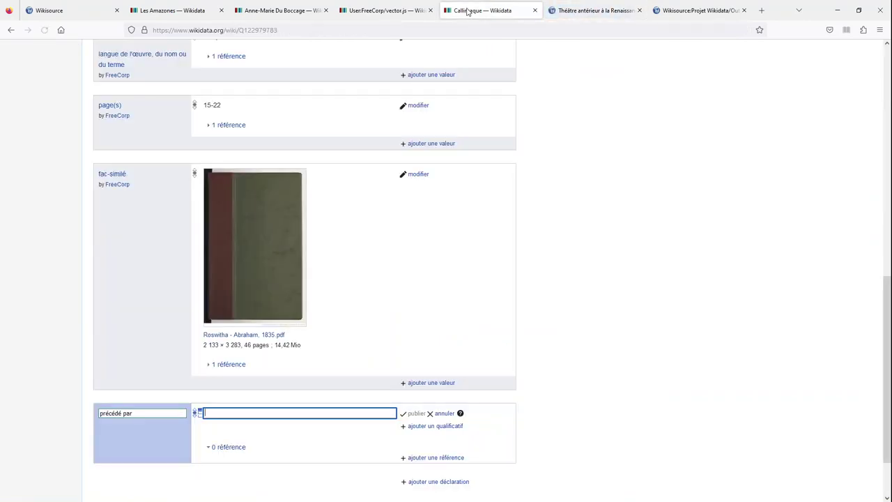
Set the précédé par value to Abraham, "édition française de 1835 d'une traduction française de la pièce de Hrotsvita de Gandersheim", and publish it
type("Abraham")
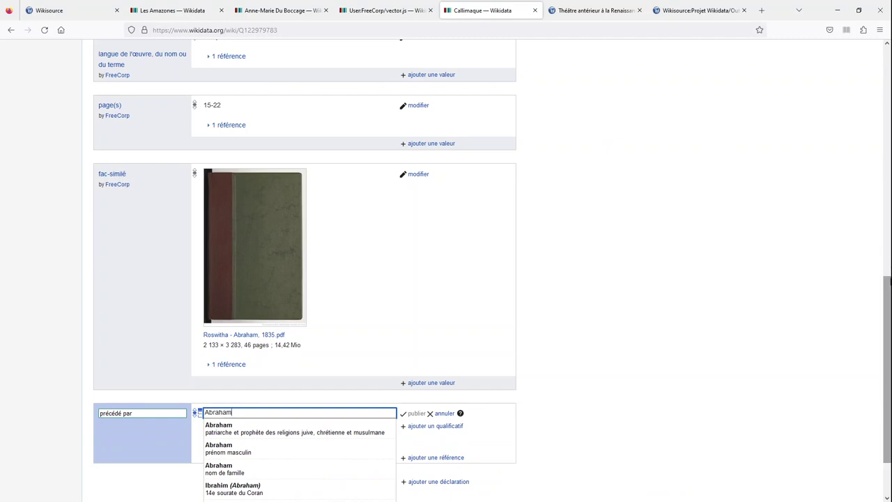
scroll(884, 293, "down", 2)
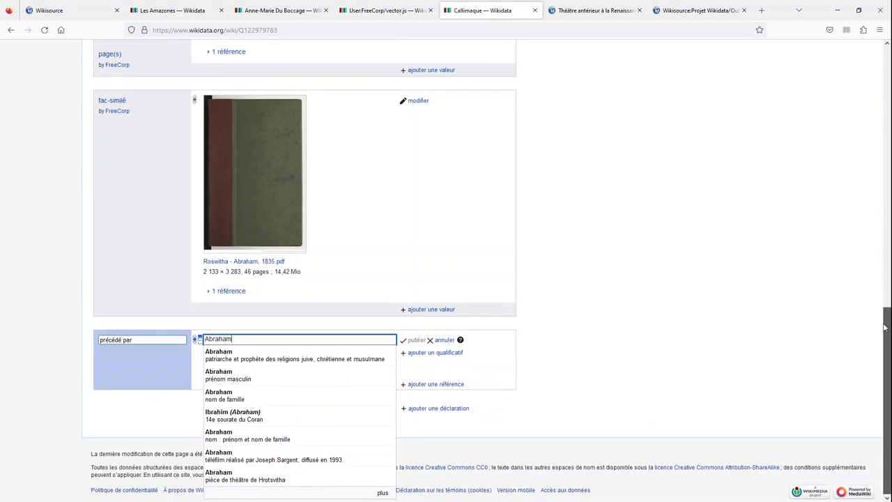
left_click(383, 494)
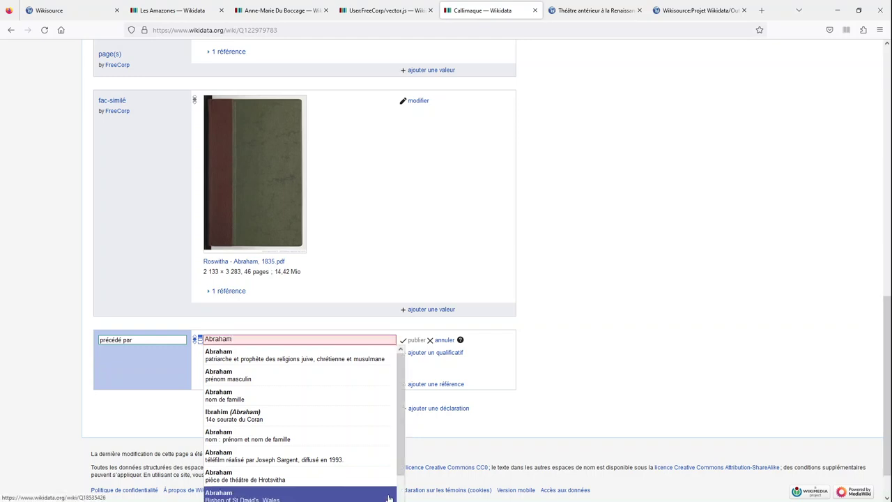
scroll(403, 485, "down", 2)
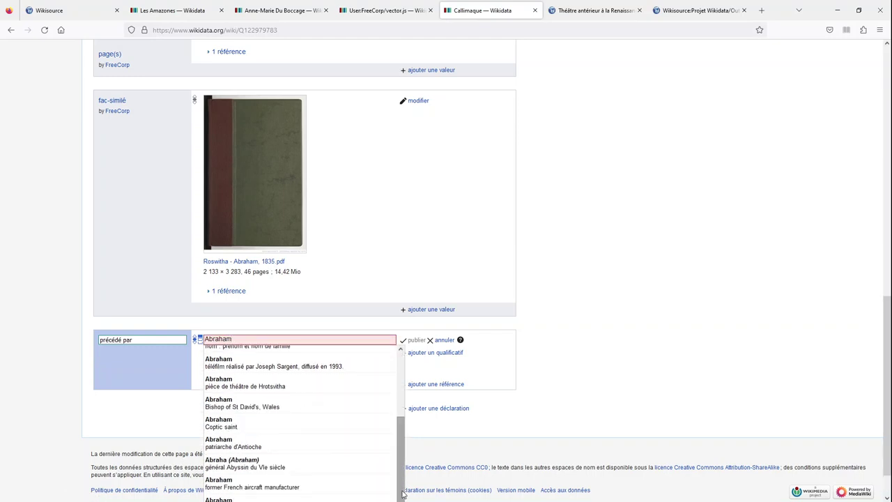
scroll(888, 396, "down", 2)
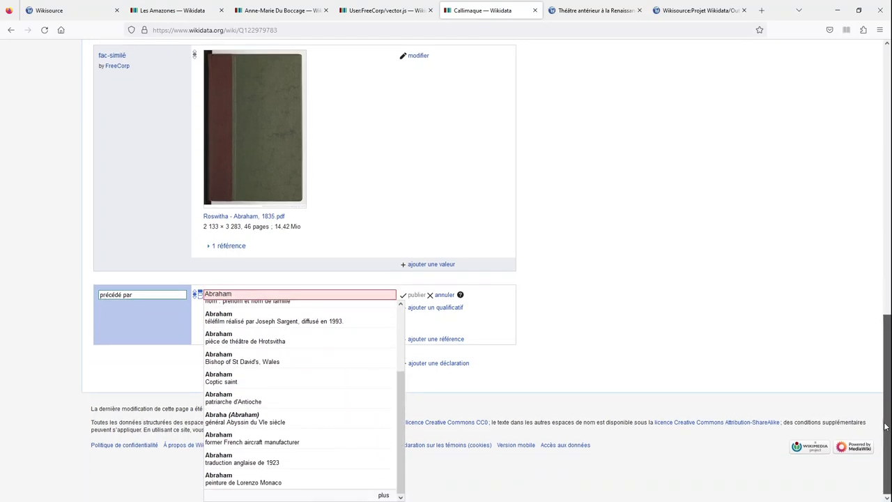
left_click(383, 494)
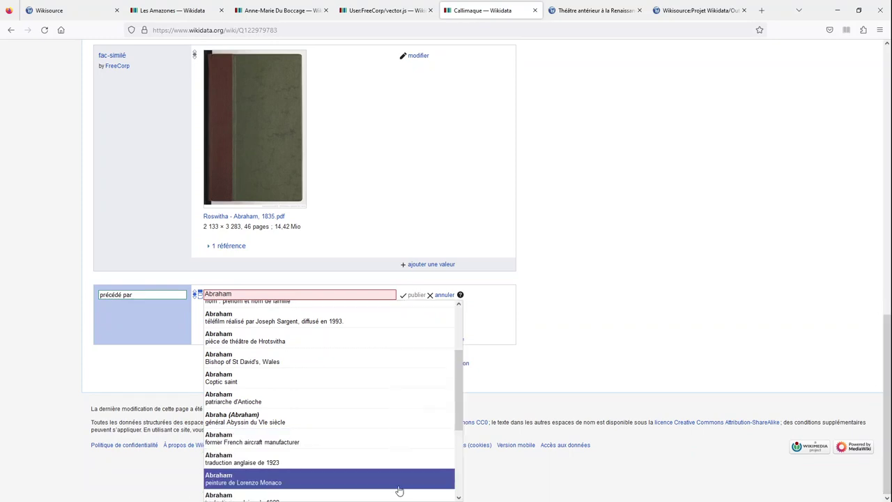
left_click(467, 461)
left_click(373, 342)
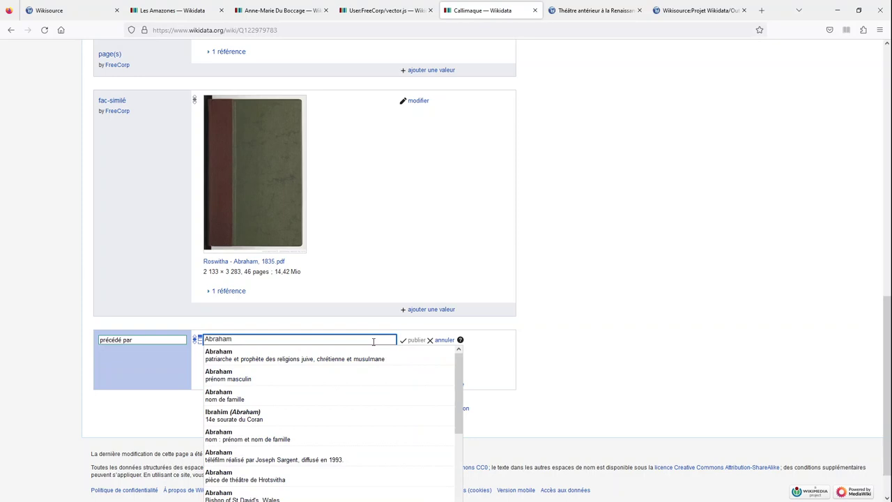
left_click_drag(457, 404, 450, 501)
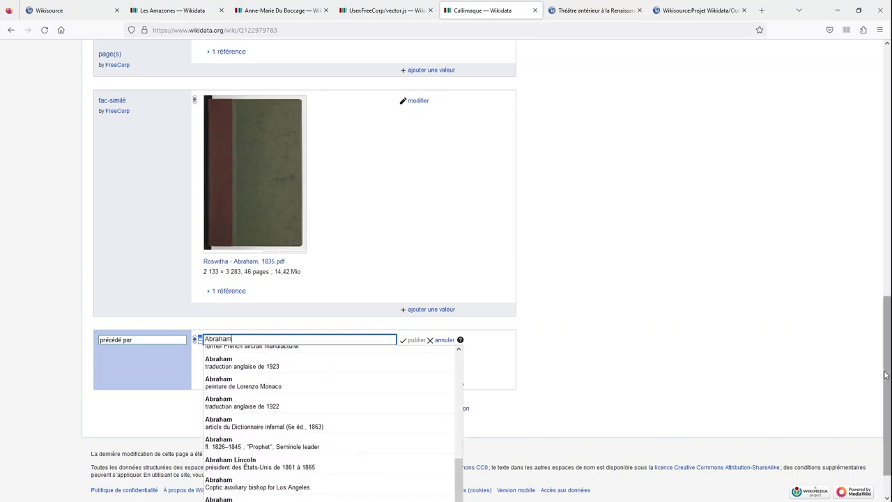
scroll(880, 375, "down", 2)
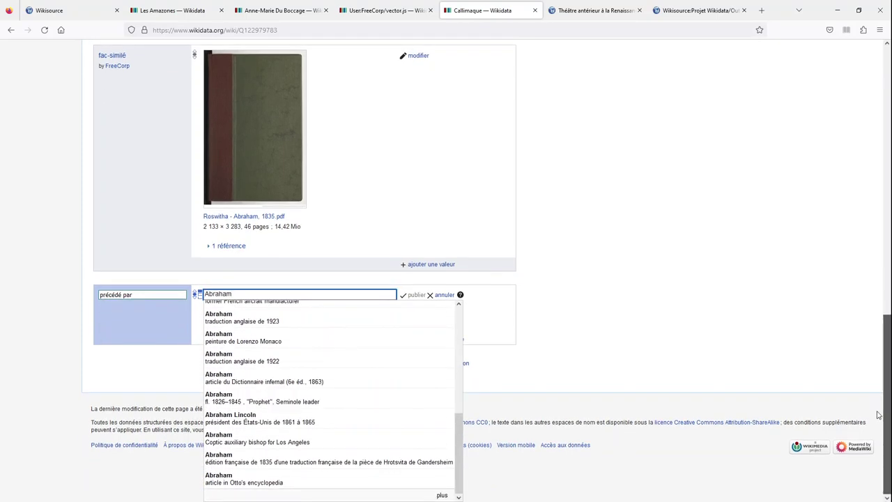
left_click(355, 463)
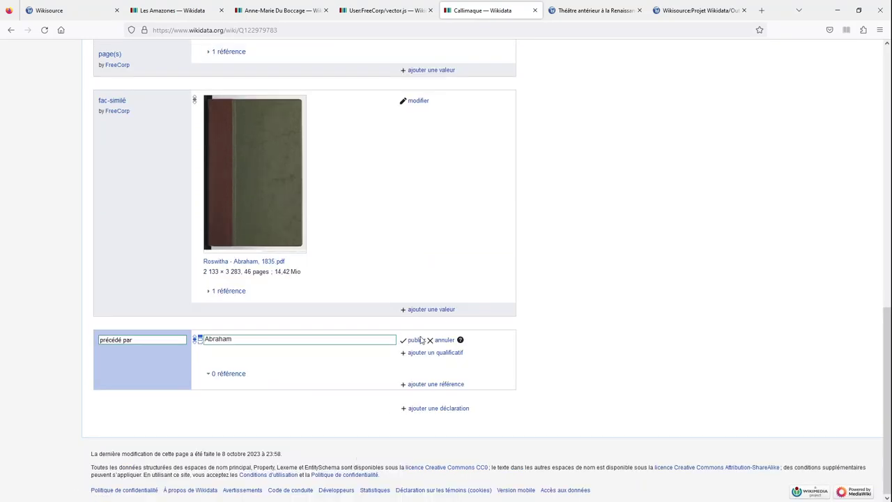
left_click(416, 340)
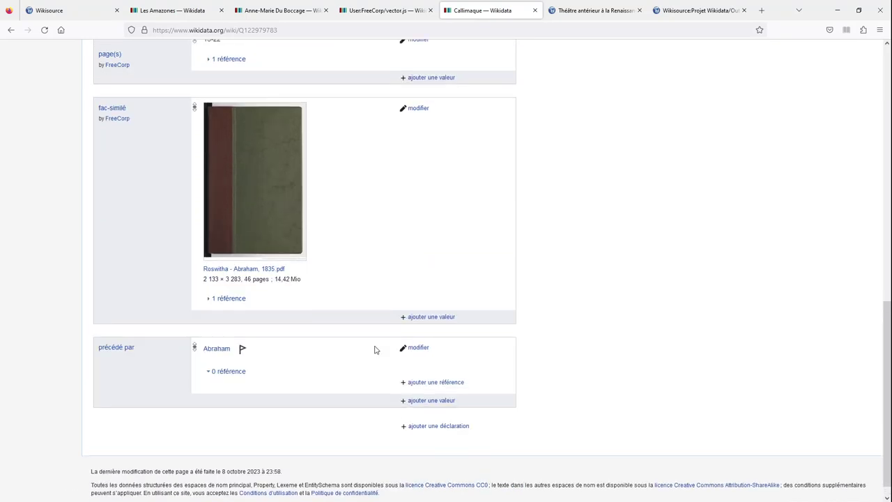
Check the suggestion on the précédé par value, open the Abraham item, and start a new statement with the property suivi par
left_click(241, 350)
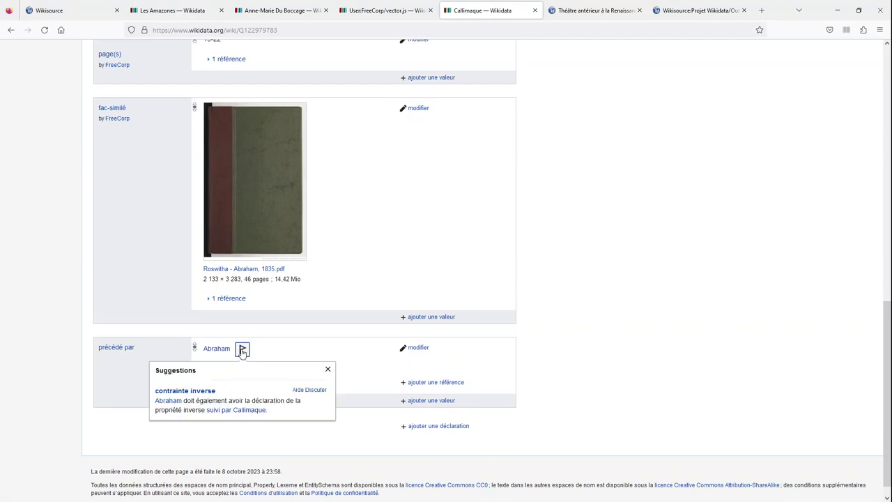
left_click(222, 349)
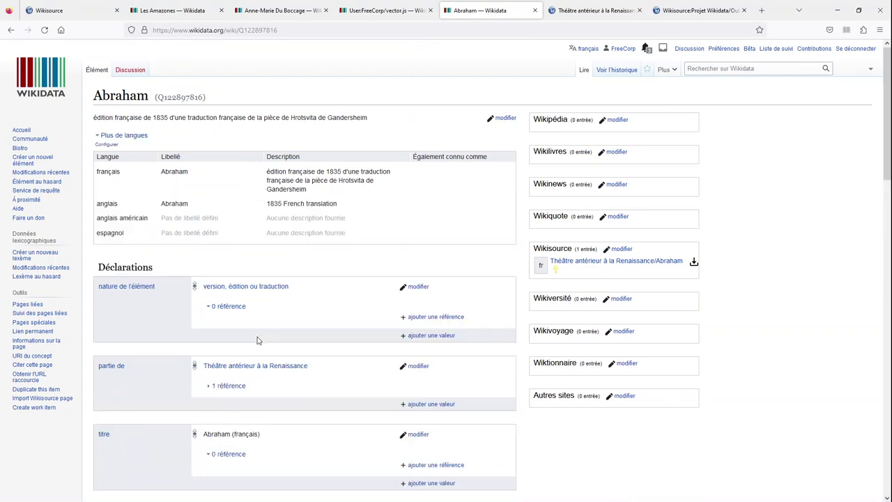
scroll(257, 340, "down", 6)
scroll(256, 340, "down", 6)
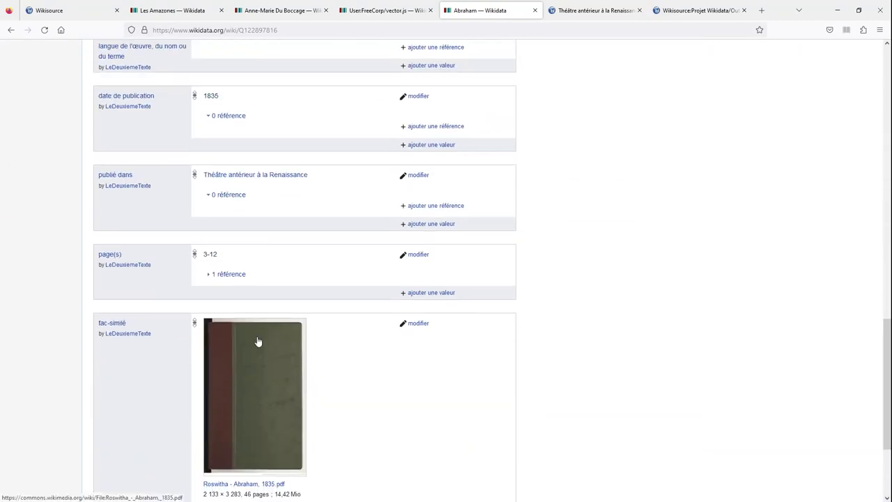
scroll(460, 332, "down", 3)
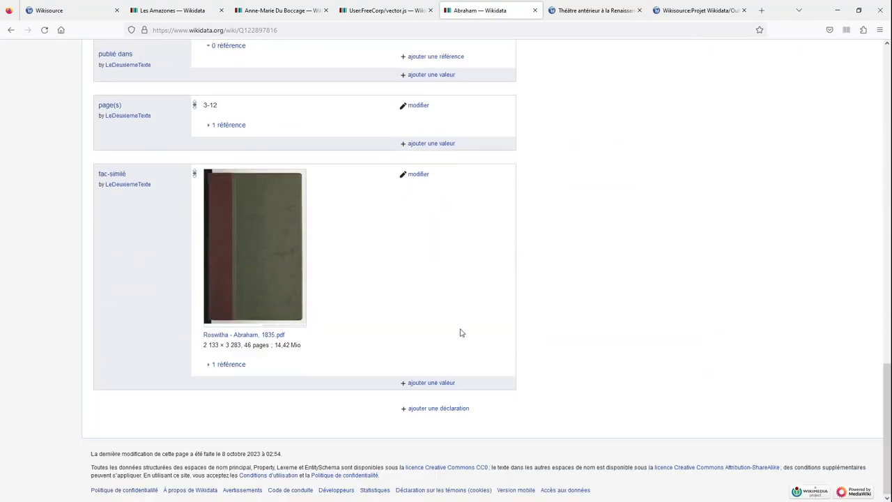
left_click(428, 409)
type("su")
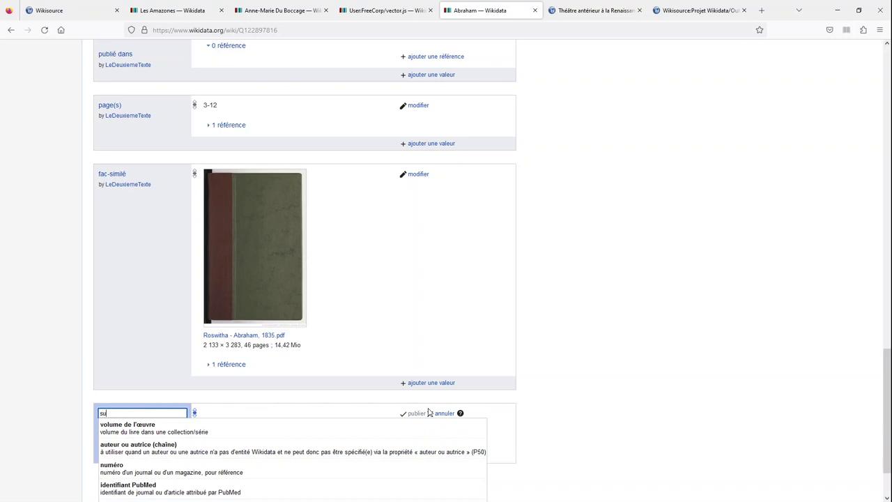
type("ivie")
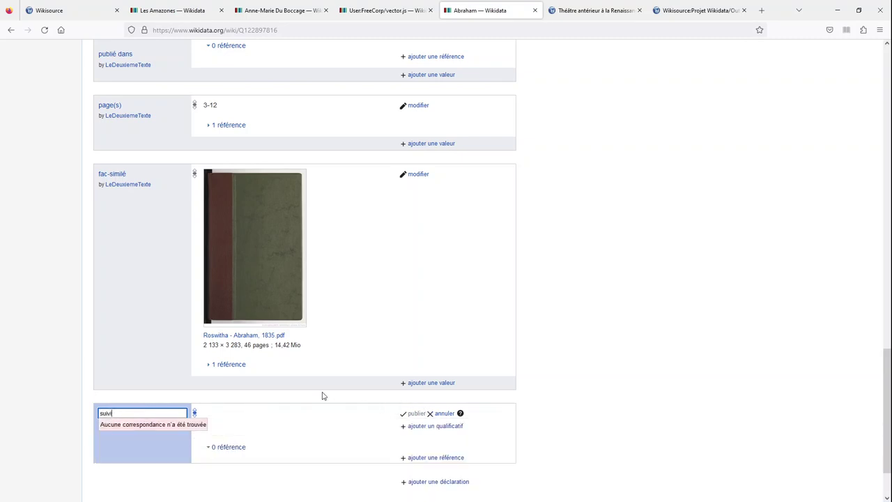
left_click(251, 425)
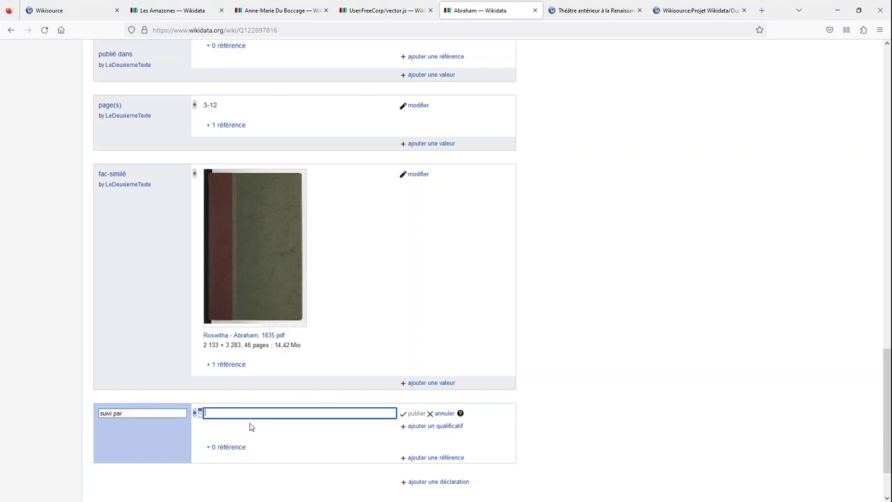
Set the suivi par value to Callimaque, "édition du dixième siècle de la pièce de Hrotsvita de Gandersheim", and publish it
type("Callimaque")
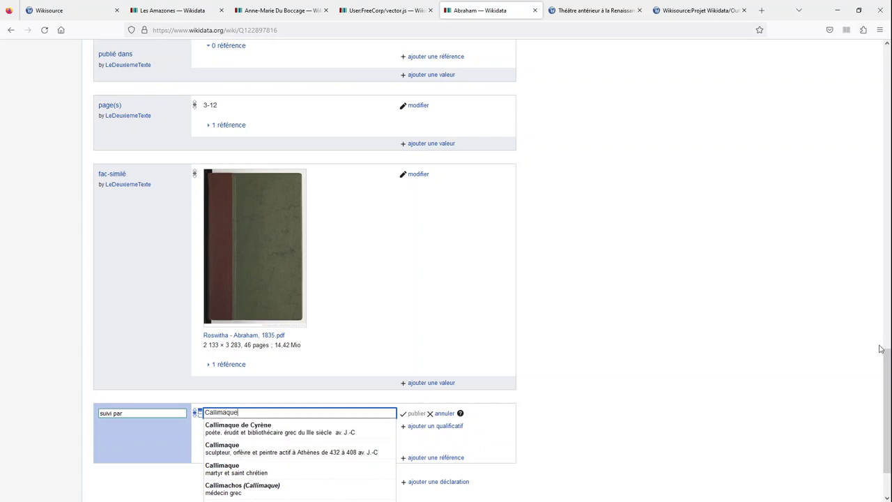
scroll(888, 407, "down", 2)
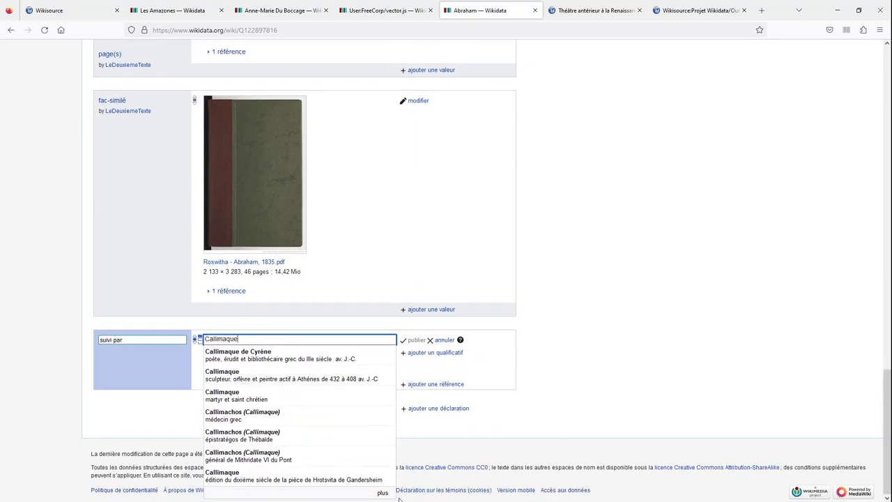
left_click(372, 478)
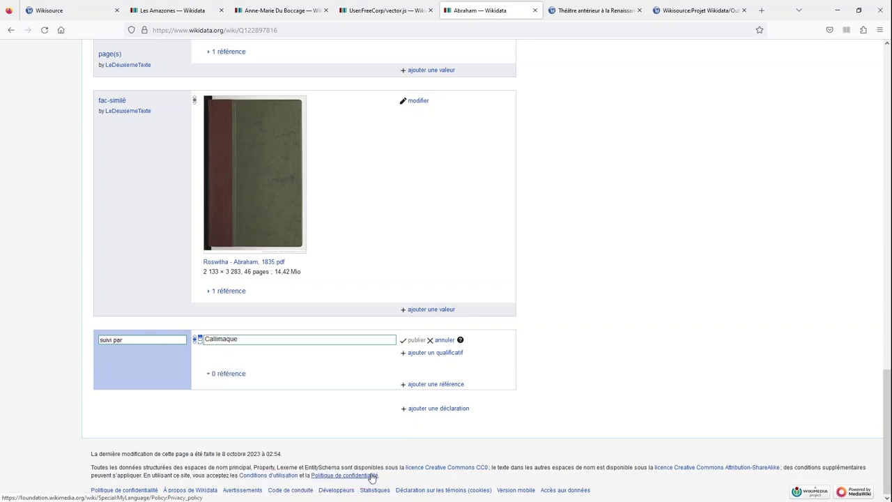
left_click(417, 340)
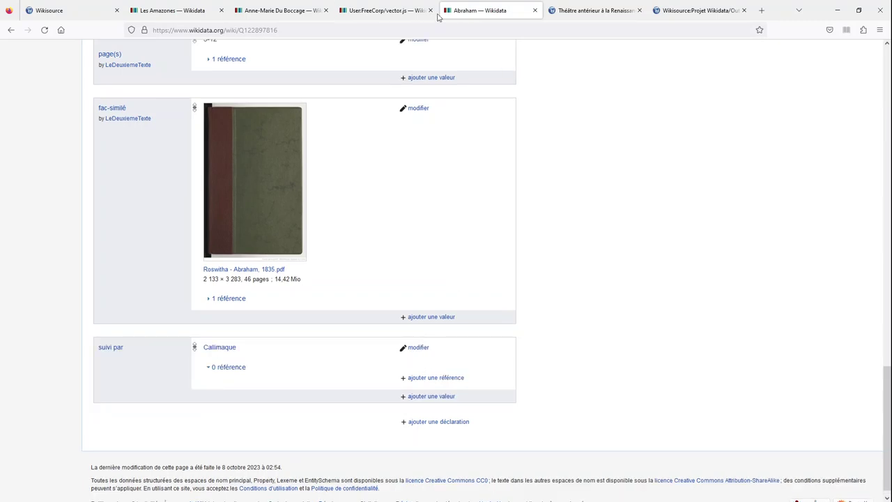
Return to the Callimaque item through Abraham's suivi par link and copy the item's title
key("Home")
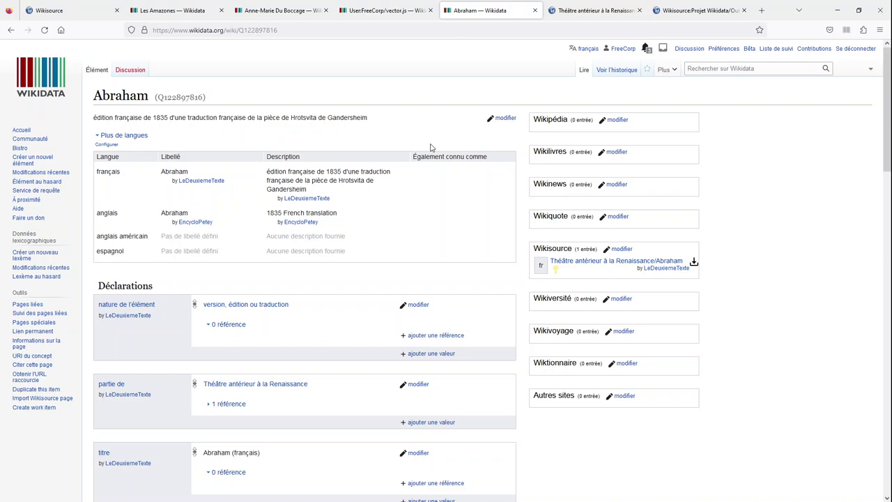
key("End")
left_click(229, 340)
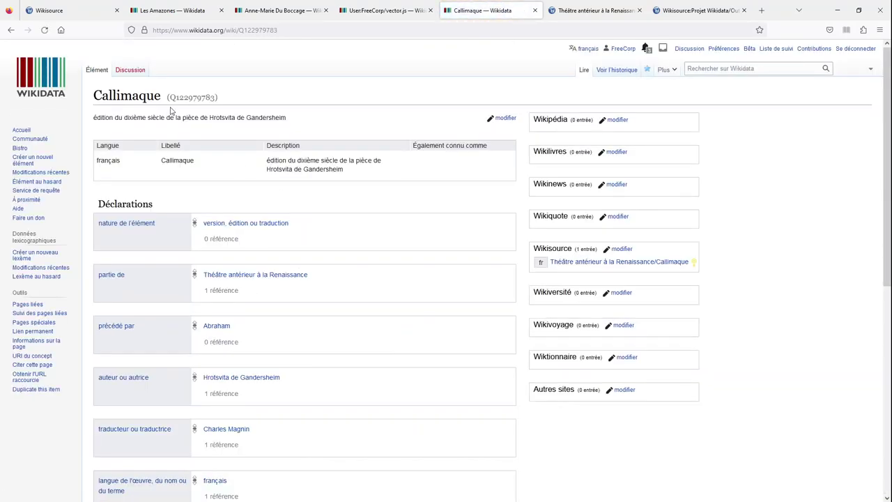
triple_click(129, 96)
double_click(129, 95)
key("ctrl+c")
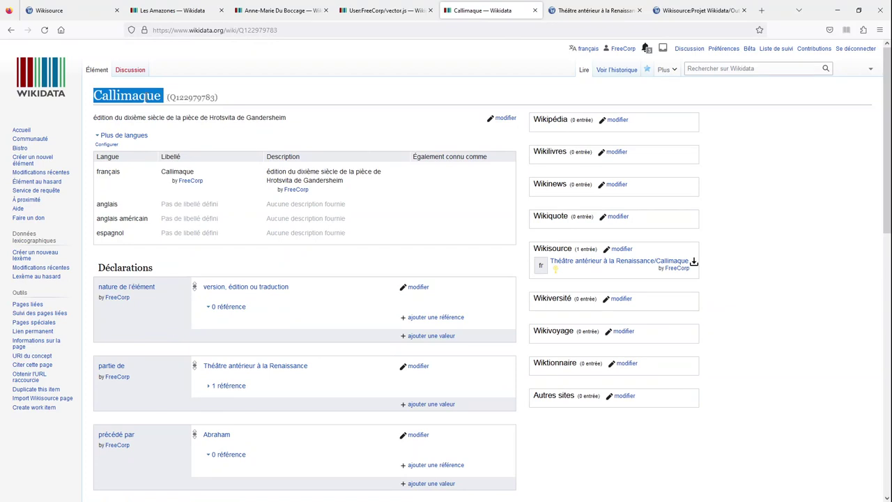
Search Wikidata for Callimaque with the copied title and examine the list of matching items
left_click(406, 12)
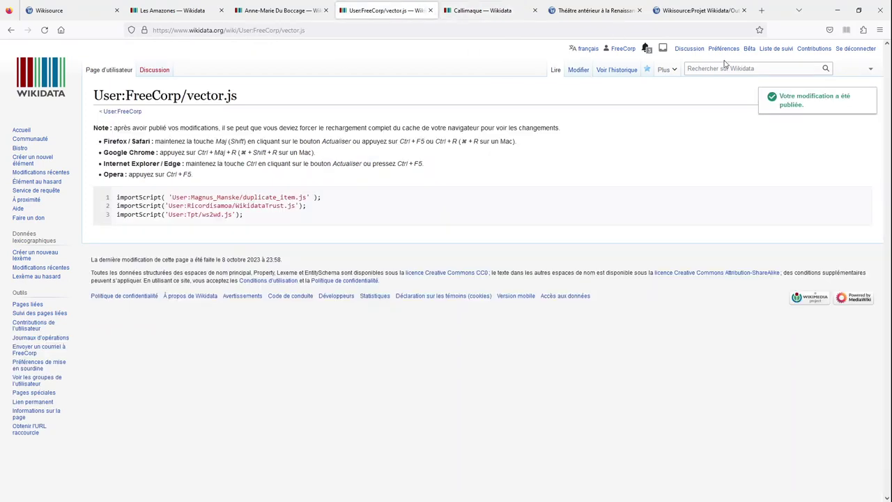
left_click(723, 67)
key("ctrl+v")
key("Return")
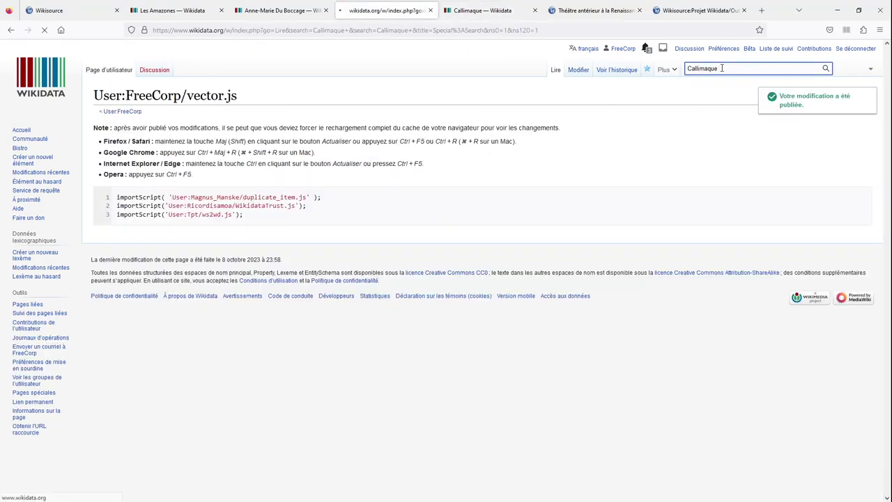
scroll(435, 244, "down", 2)
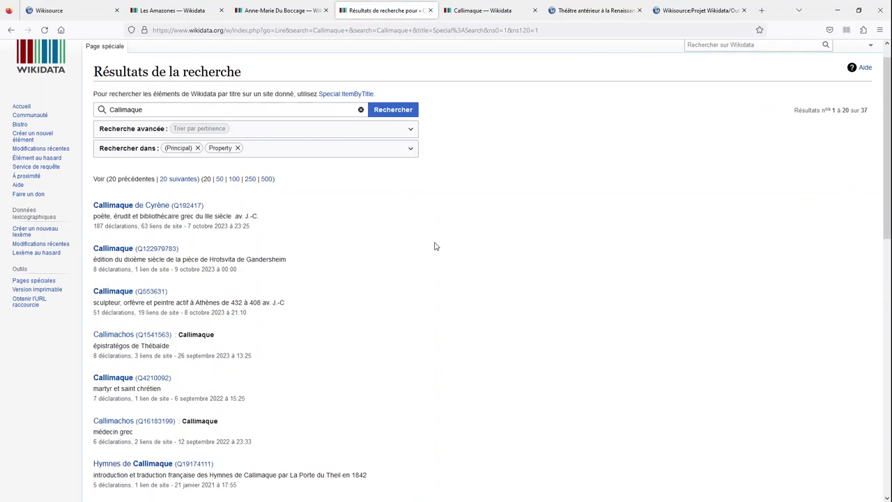
scroll(434, 246, "down", 5)
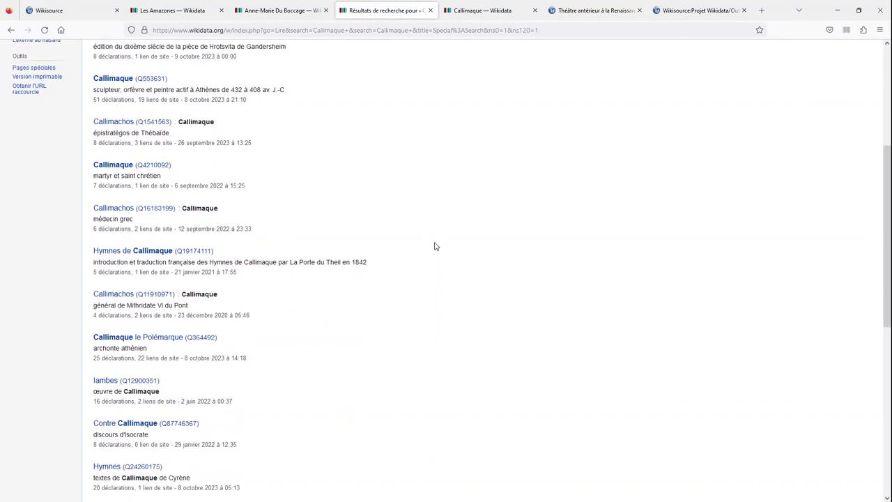
scroll(434, 246, "down", 4)
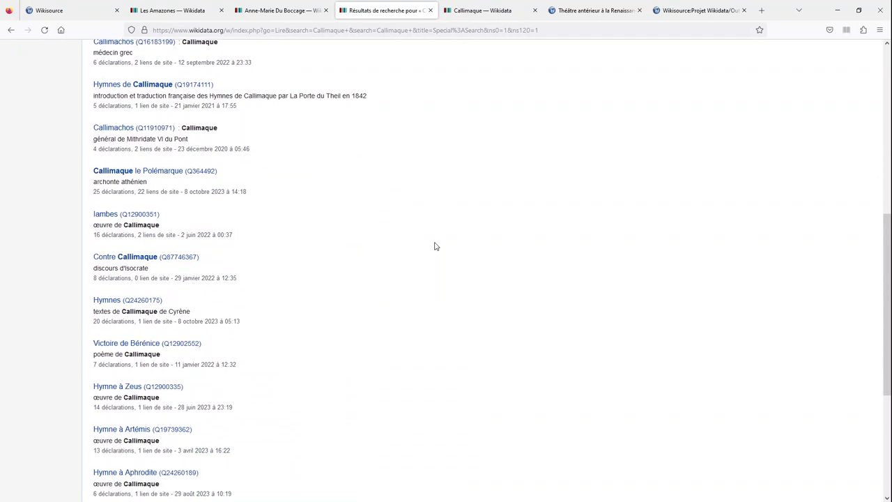
scroll(434, 246, "down", 4)
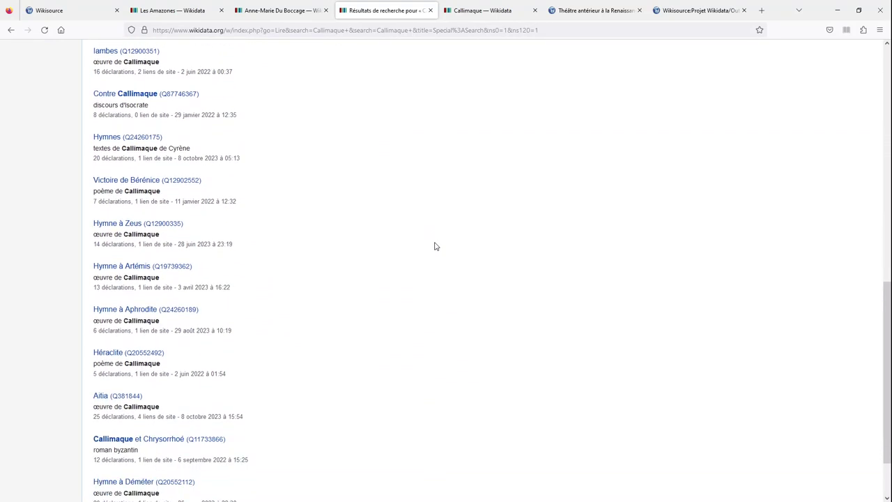
scroll(434, 246, "down", 2)
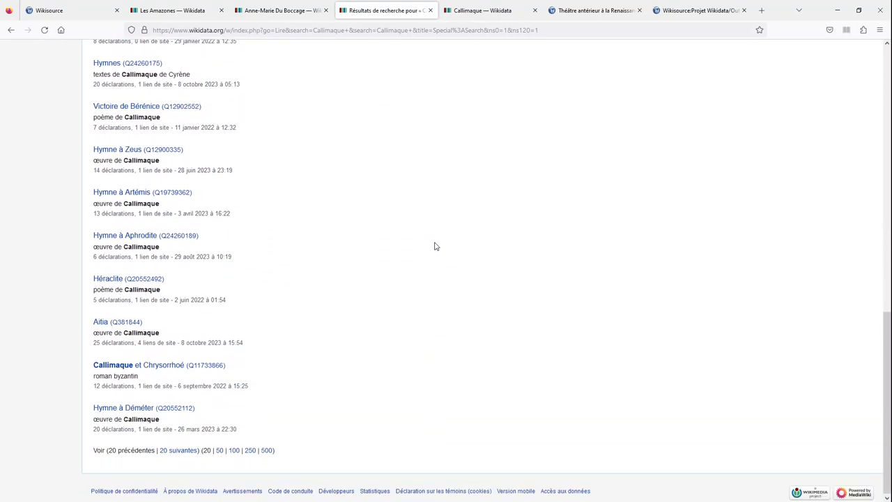
key("Home")
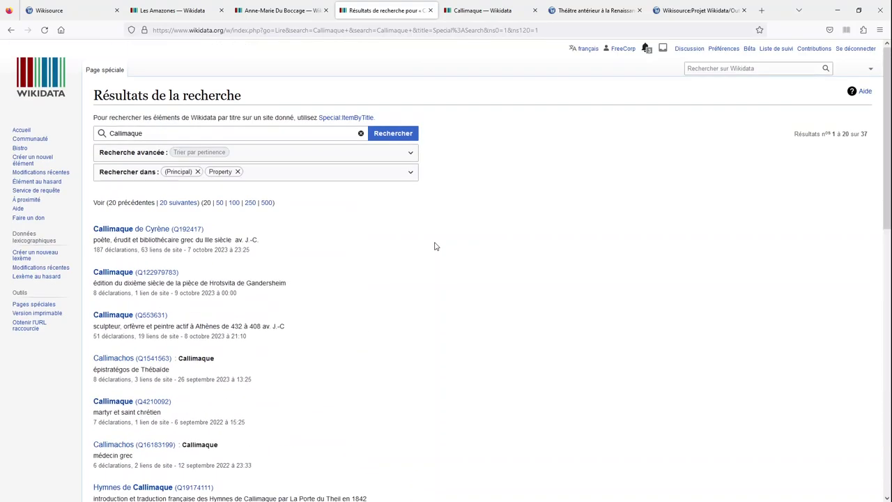
Open the Wikidata Query Service and start a new filter in the query assistant
left_click(36, 192)
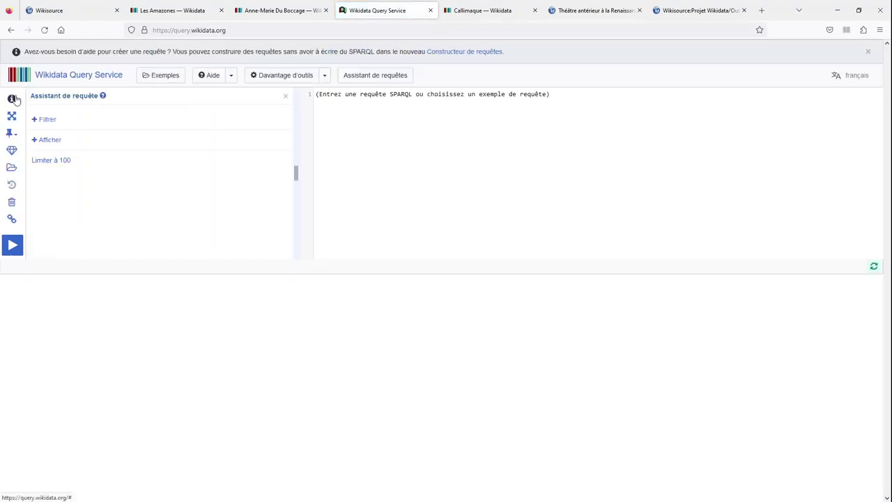
left_click(50, 120)
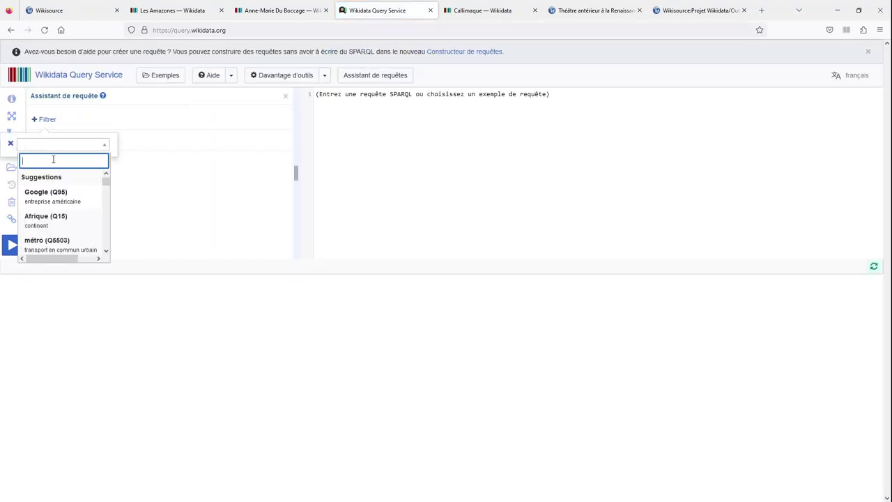
Try to find the play's author for the query filter by entering "Hrosvita de Ga"
type("Hrov")
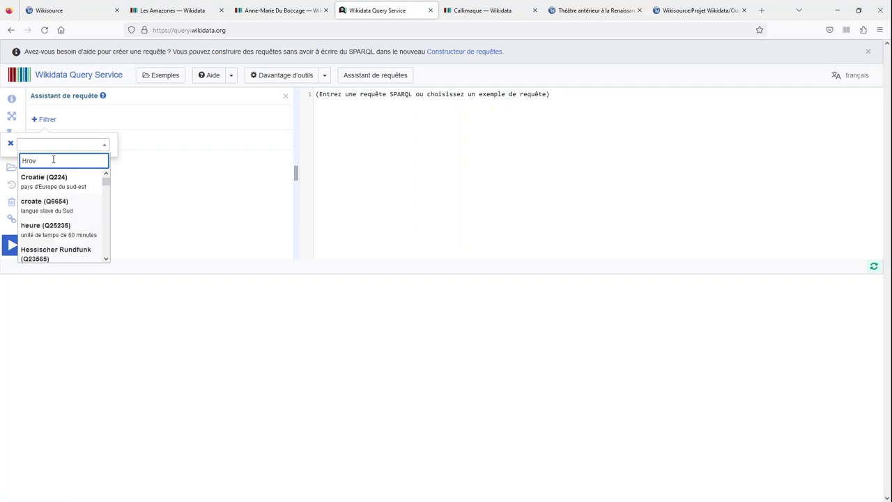
key("BackSpace")
type("svi")
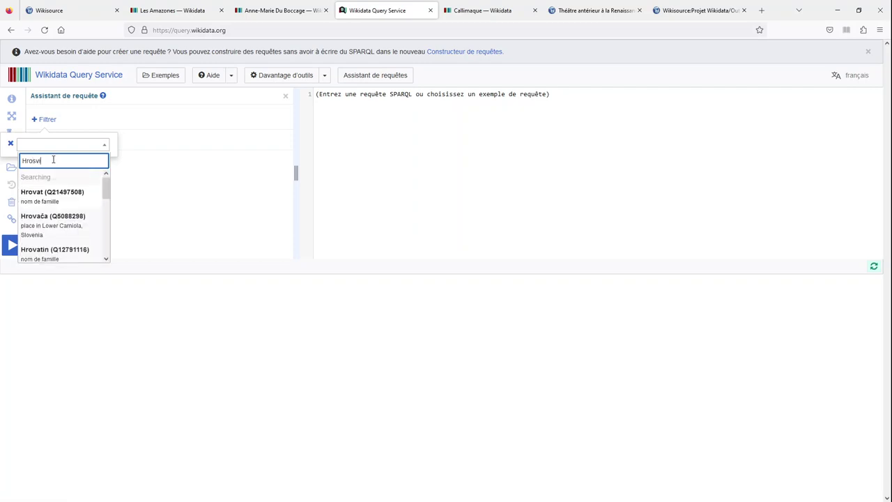
type("vita de Ga")
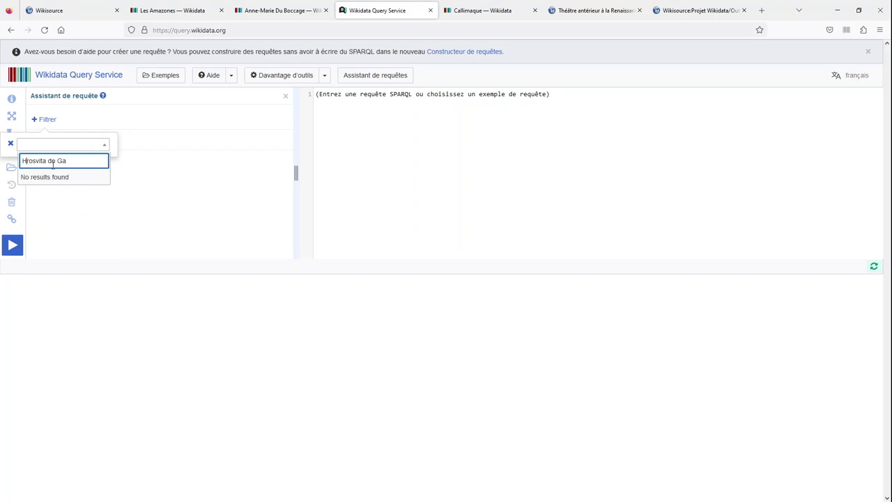
type("t")
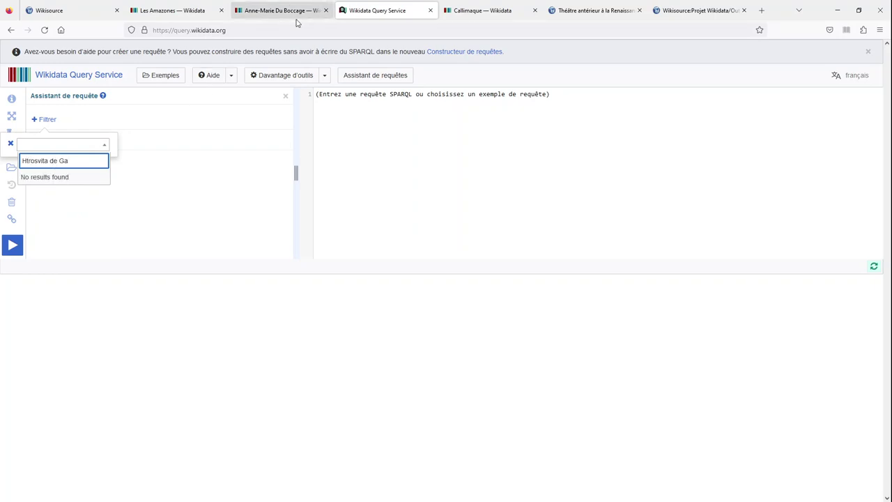
Copy the author's name, Hrotsvita de Gandersheim, from the auteur ou autrice statement on the Callimaque item
left_click(462, 11)
left_click(321, 276)
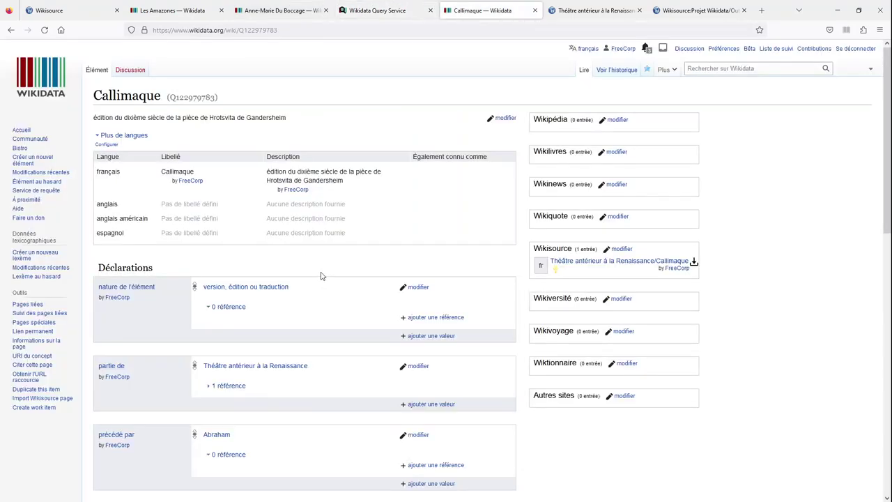
scroll(321, 276, "down", 7)
scroll(321, 276, "down", 3)
scroll(320, 274, "up", 6)
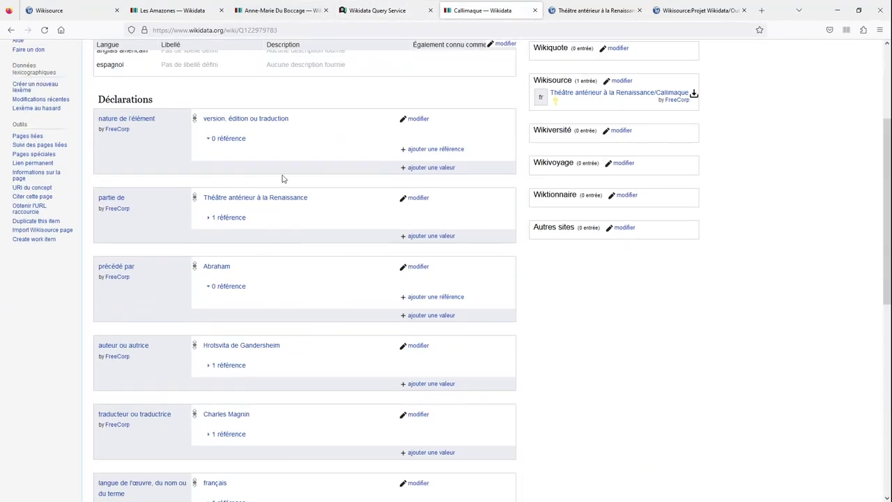
left_click_drag(296, 345, 200, 344)
key("ctrl+c")
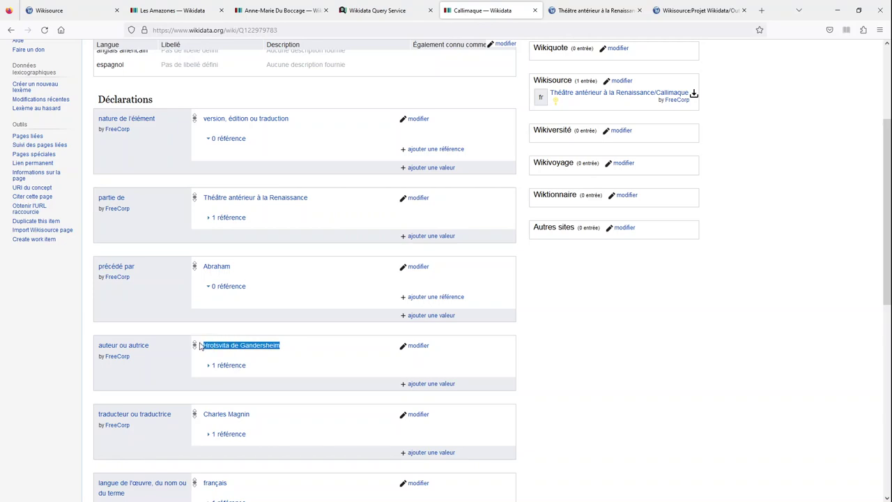
Look up the copied name in the query filter and add both Hrotsvita de Gandersheim entries, Q170248 and Q122899749, as filters
left_click(402, 6)
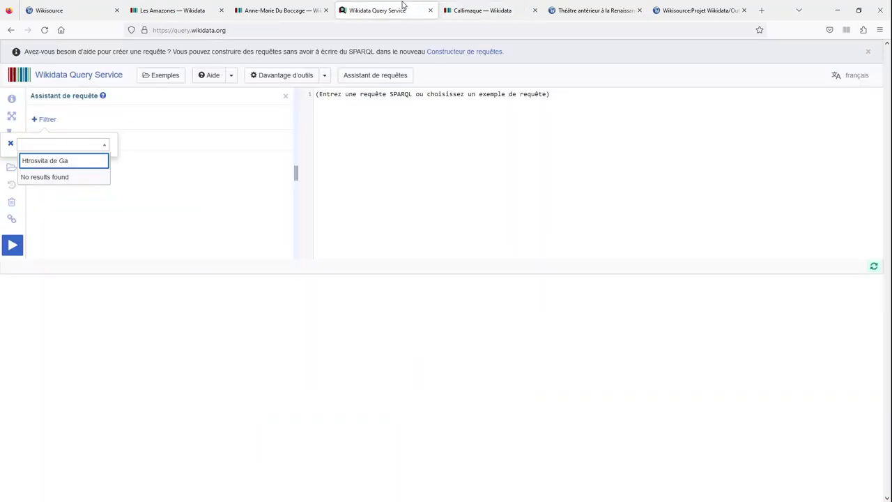
key("ctrl+a")
key("ctrl+v")
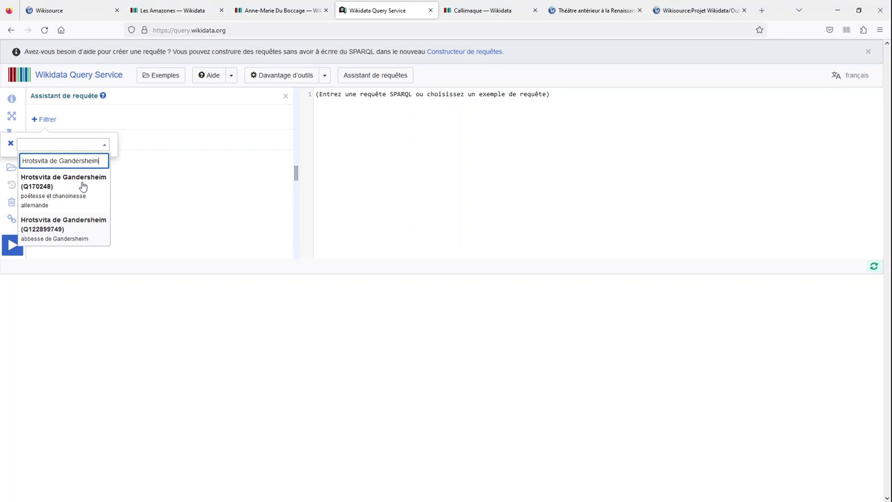
left_click(83, 193)
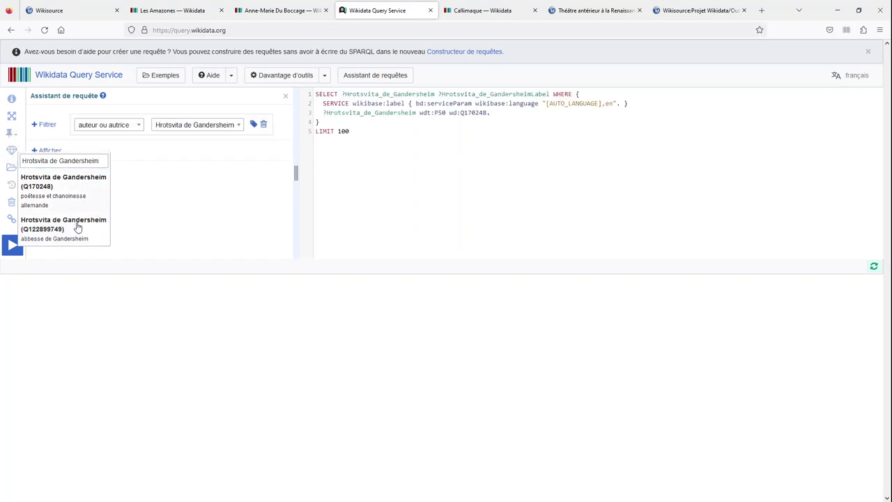
left_click(76, 227)
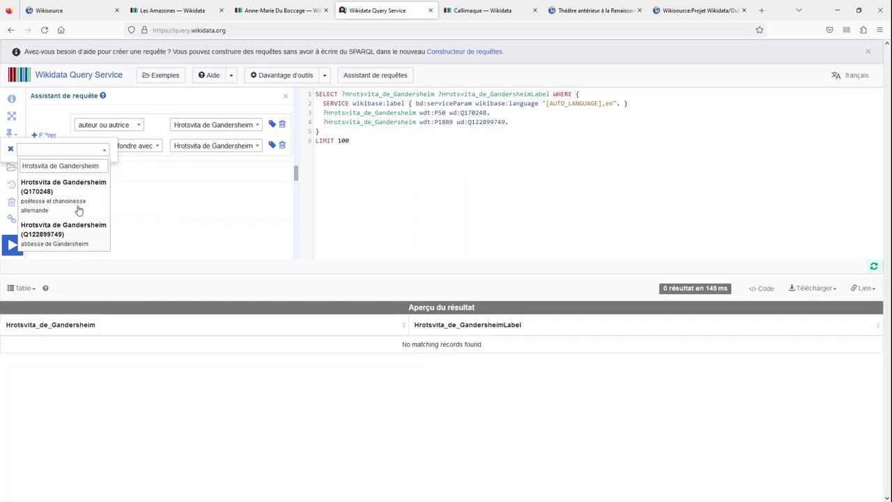
Remove the second Hrotsvita de Gandersheim filter (Q122899749), change the selected variable to ?Hrotsvita_de_GandersheimLabel and run the query
left_click(159, 174)
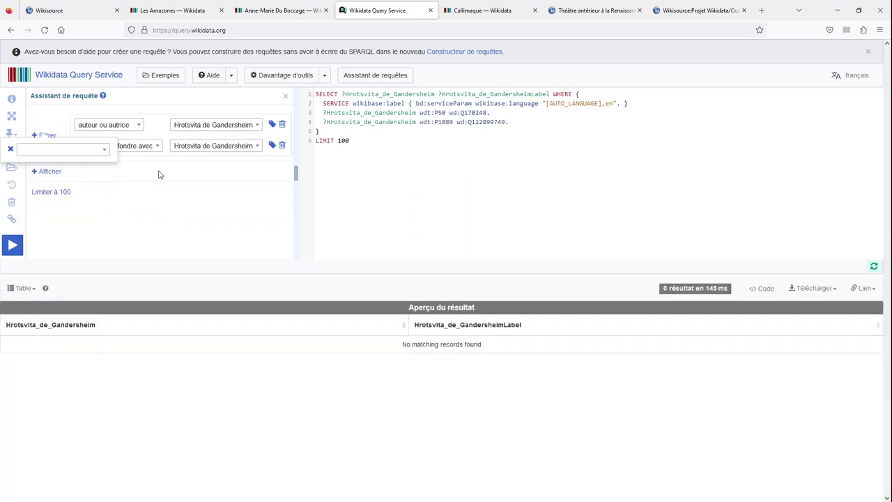
left_click(281, 147)
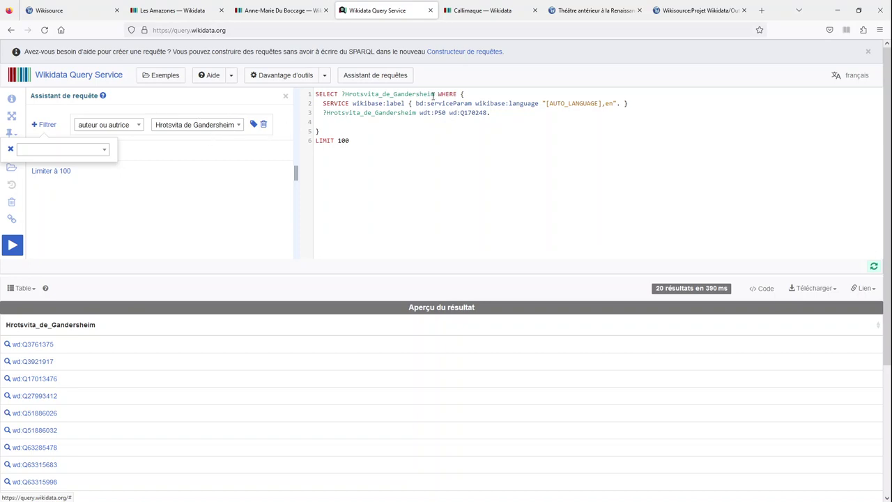
double_click(432, 95)
left_click(437, 95)
type("Label")
left_click(12, 244)
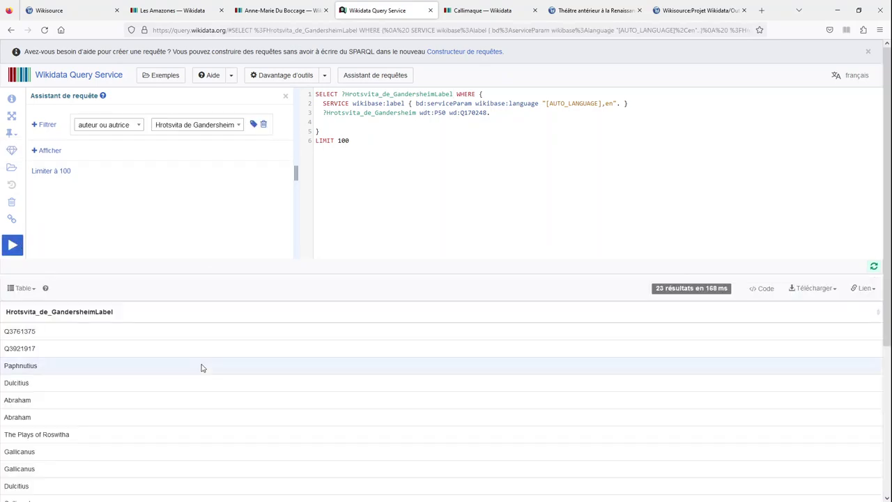
Copy the title Callimachus from the query results
scroll(201, 367, "down", 3)
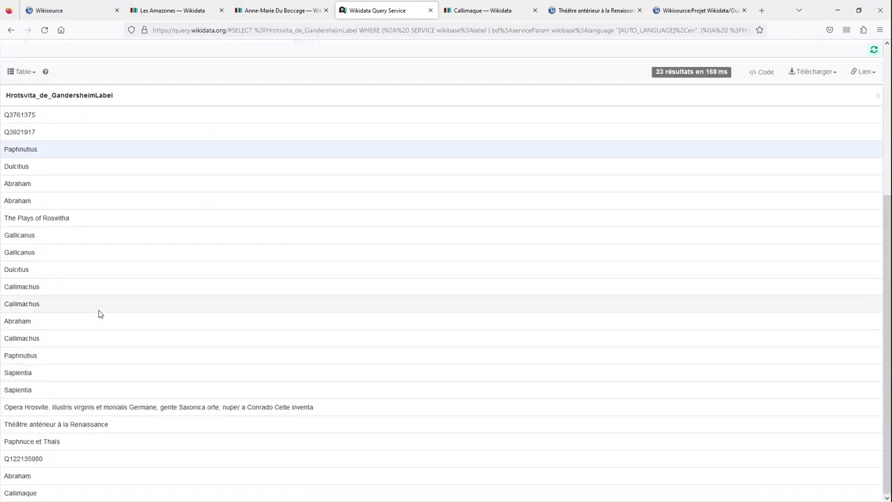
double_click(31, 287)
key("ctrl+c")
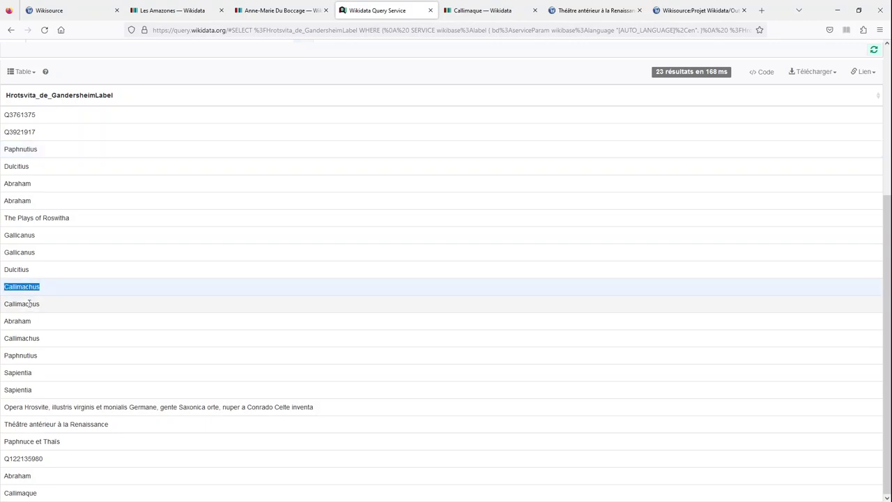
Search Wikidata for the copied title Callimachus and open the item described as "10th-century drama by Hrotsvitha"
left_click(483, 10)
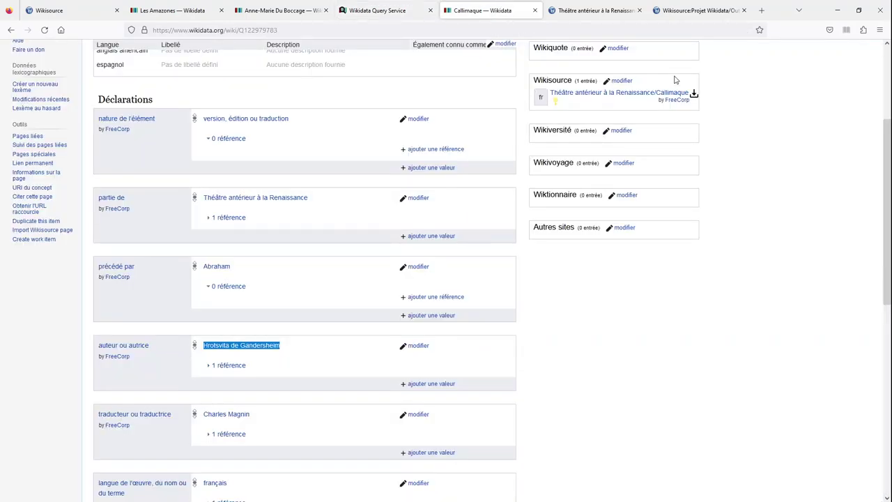
scroll(757, 122, "up", 3)
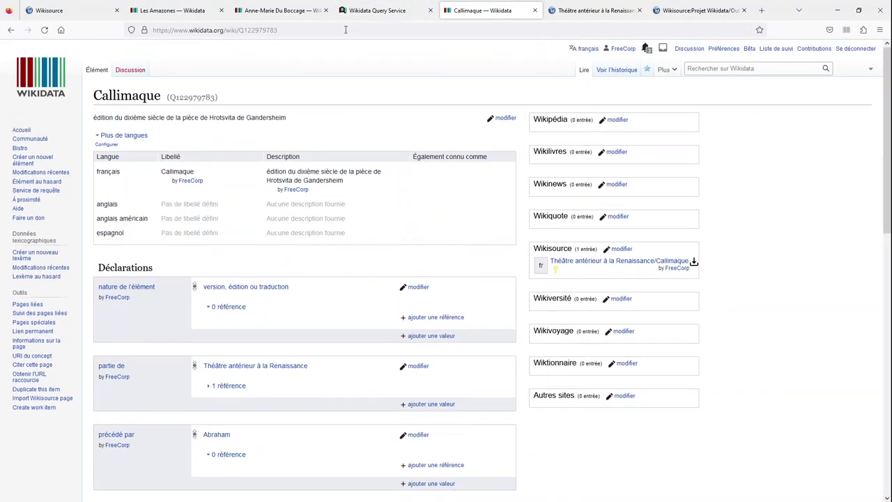
left_click(283, 14)
scroll(664, 69, "up", 15)
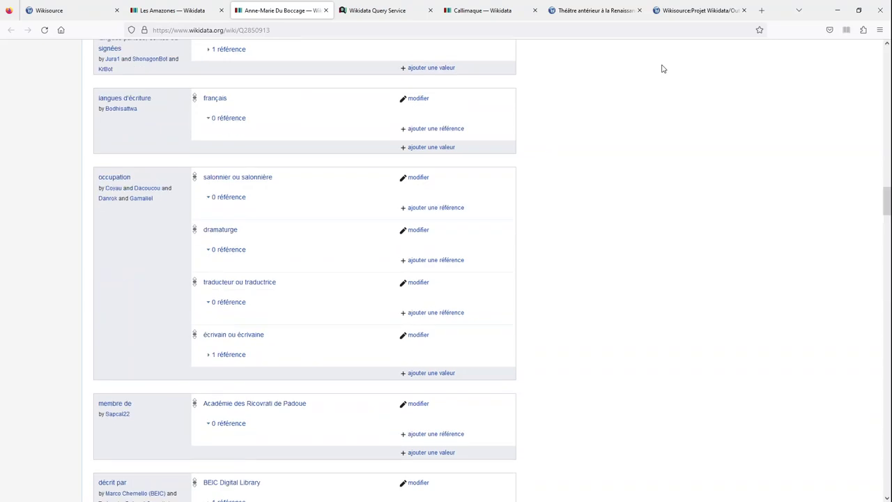
left_click(711, 67)
key("ctrl+v")
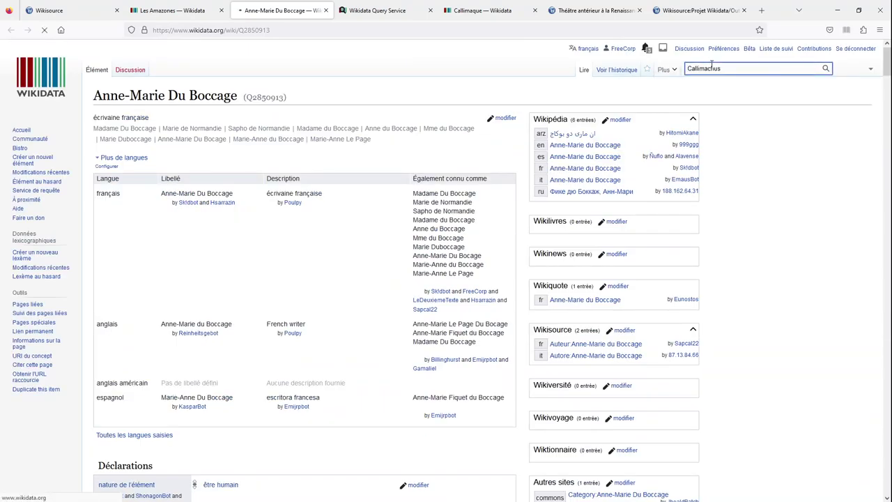
key("Return")
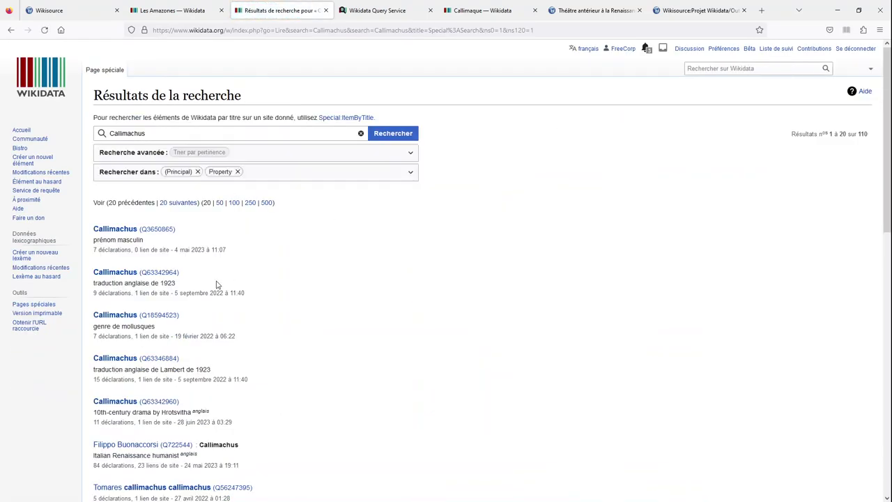
scroll(272, 346, "down", 2)
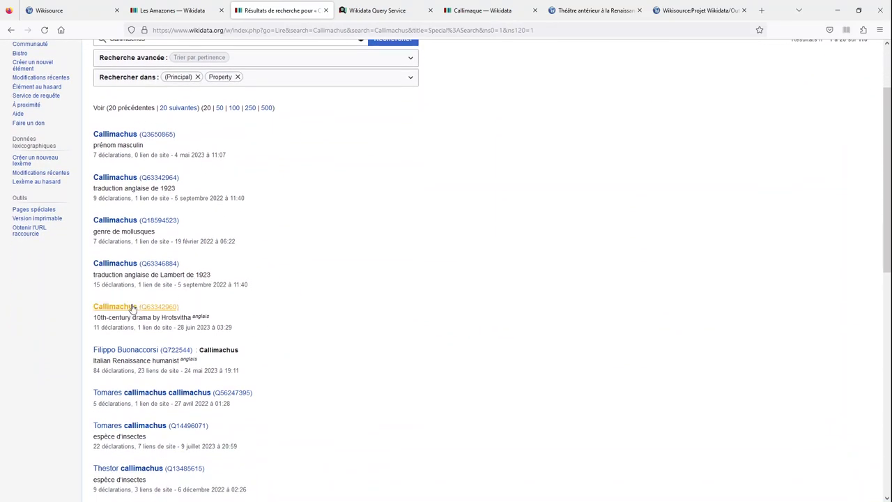
left_click(133, 306)
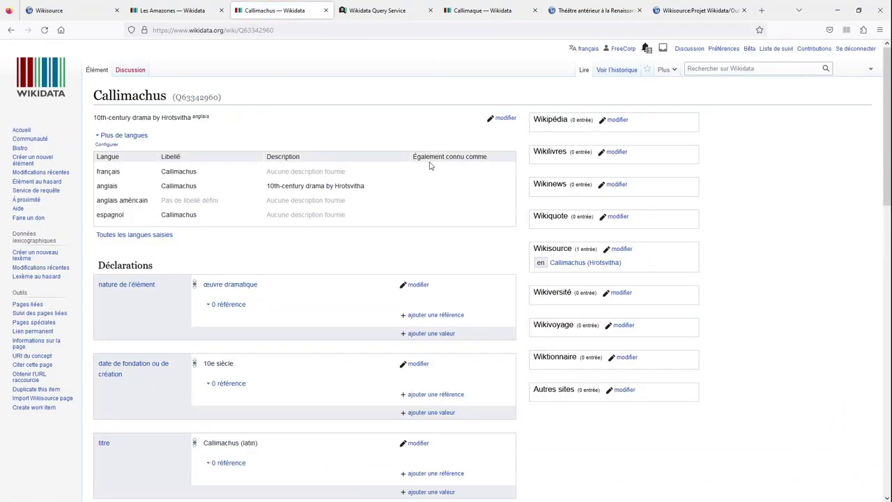
Start the French description of the Callimachus item with "pièce de théâtre du 10e siècle de"
left_click(504, 119)
left_click(330, 170)
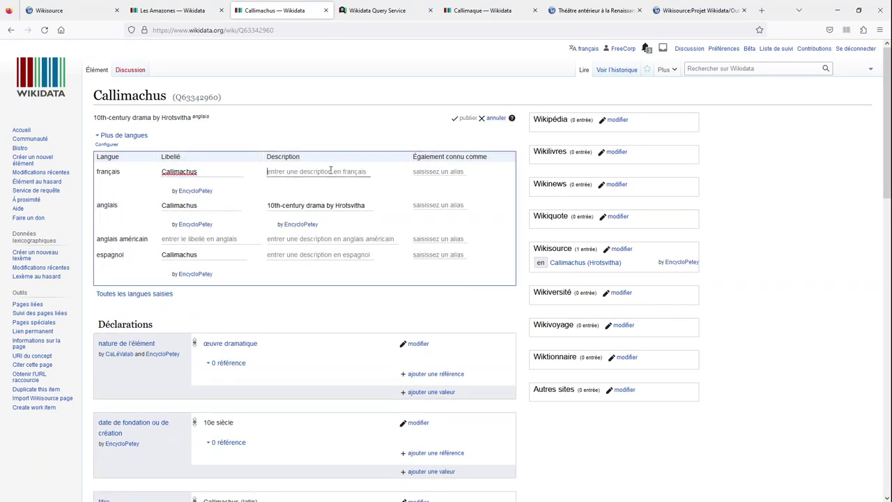
type("po")
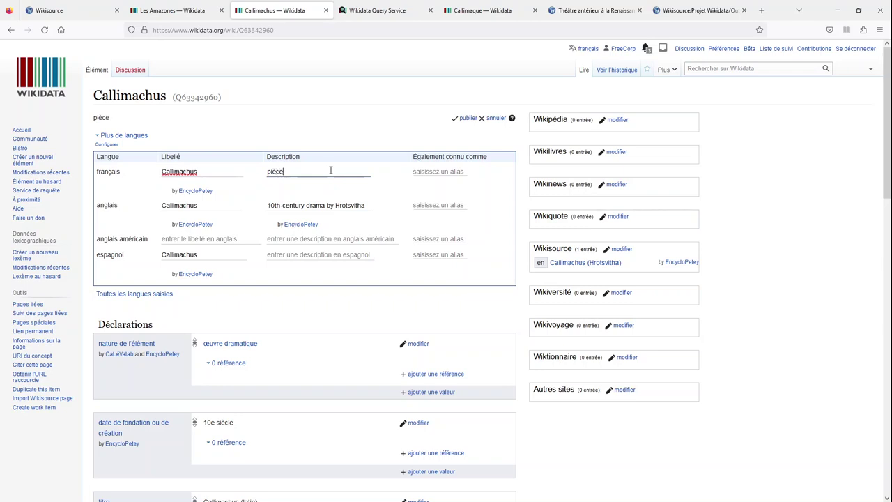
type("èce de théâtre du 10e si")
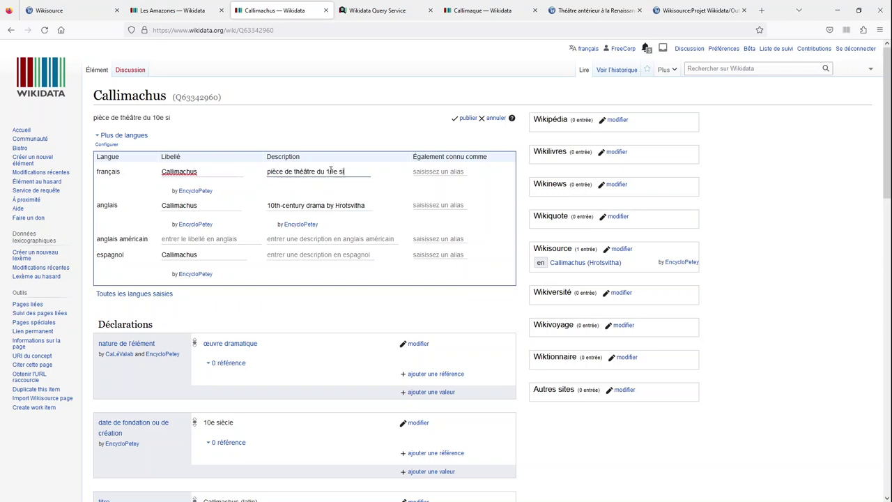
type("ècle de")
key("ctrl+v")
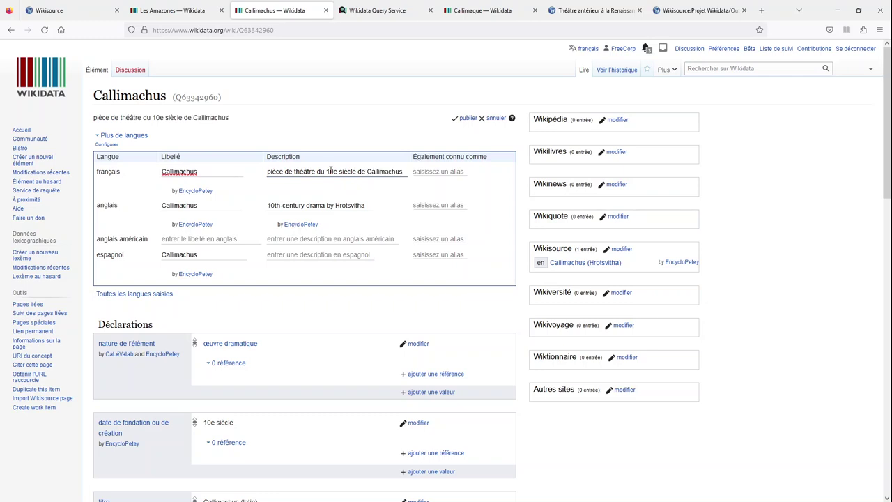
Copy the author's name, Hrotsvita de Gandersheim, from the Wikisource Abraham page, complete the French description with it and publish
left_click(572, 16)
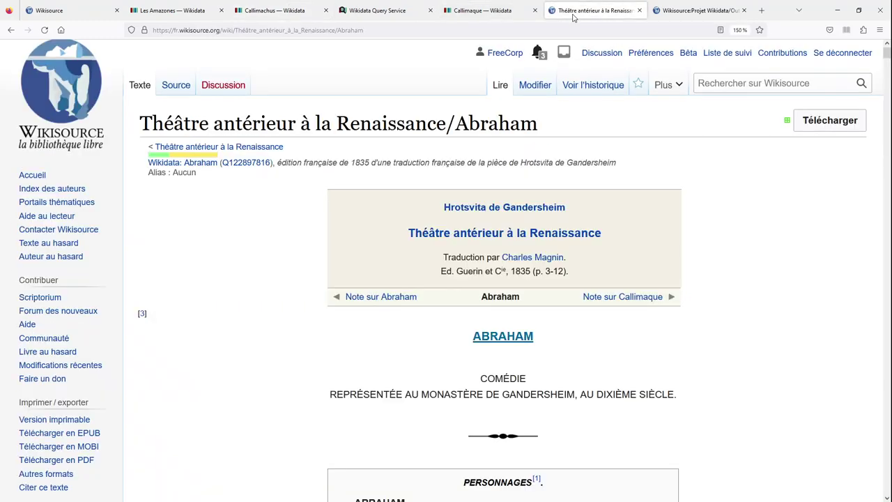
left_click_drag(570, 208, 436, 206)
key("ctrl+c")
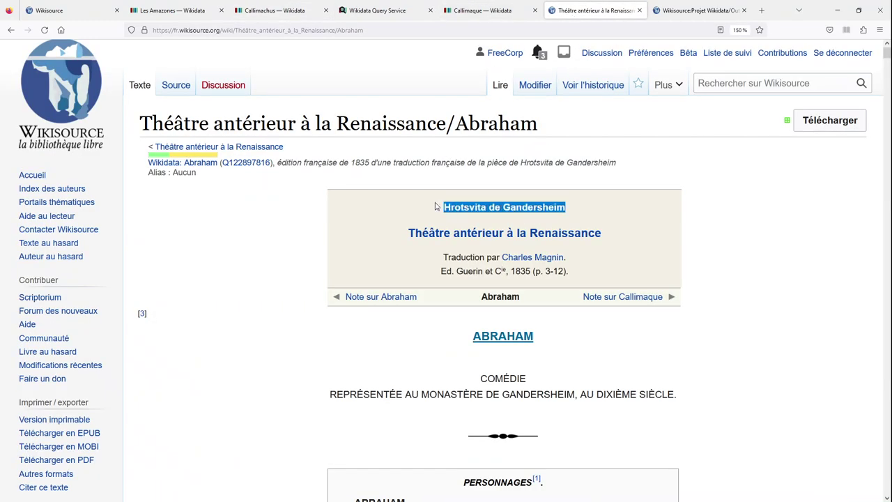
left_click(460, 20)
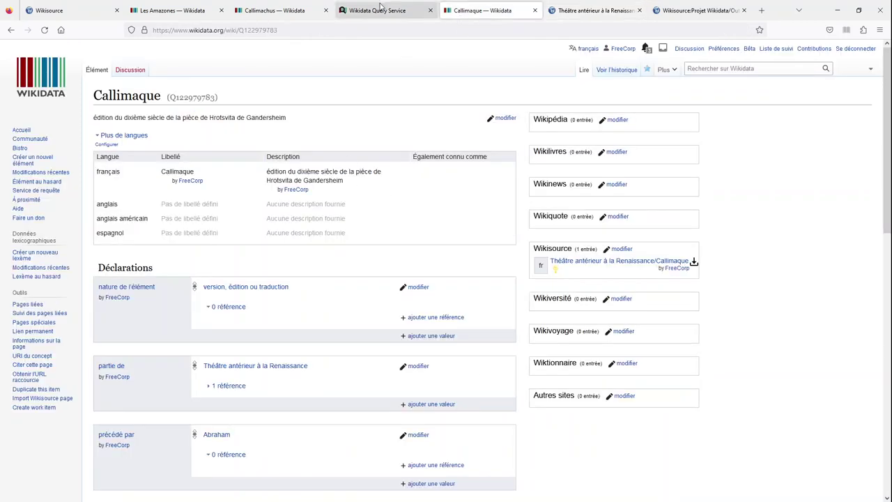
left_click(300, 9)
key("ctrl+v")
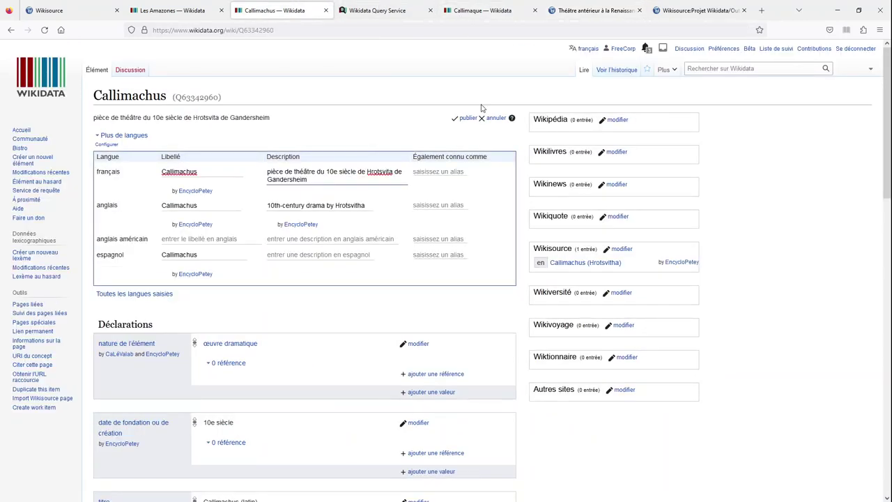
left_click(467, 120)
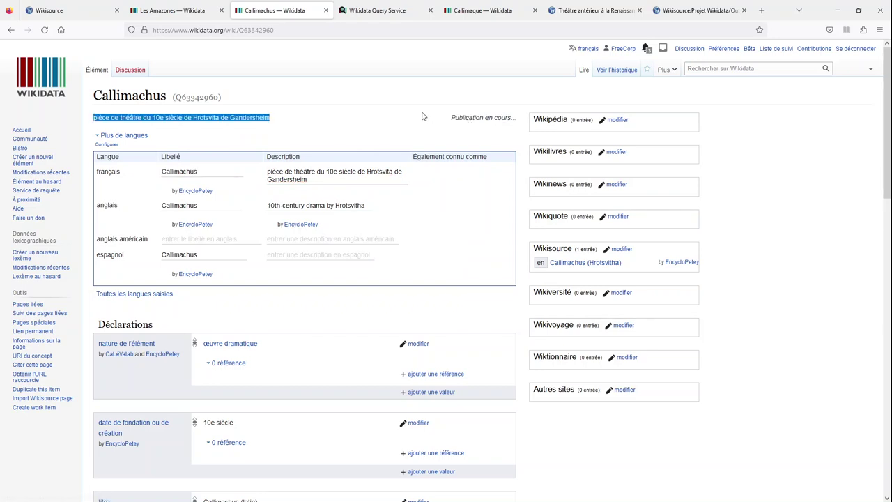
Add and publish the French alias "Callimaque" on the Callimachus item
left_click(498, 120)
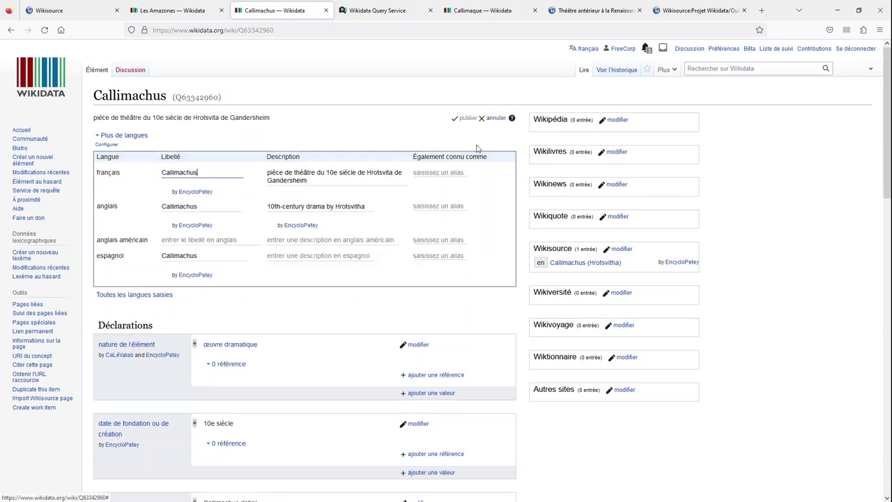
left_click(444, 175)
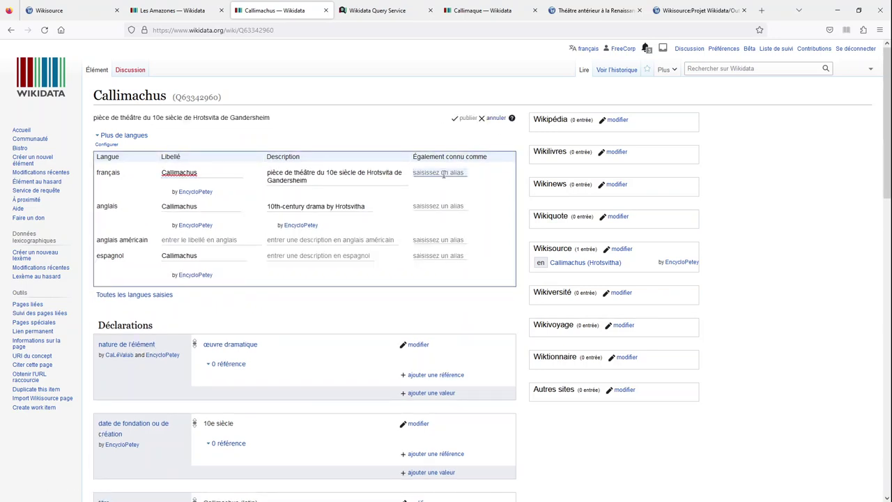
type("Callima")
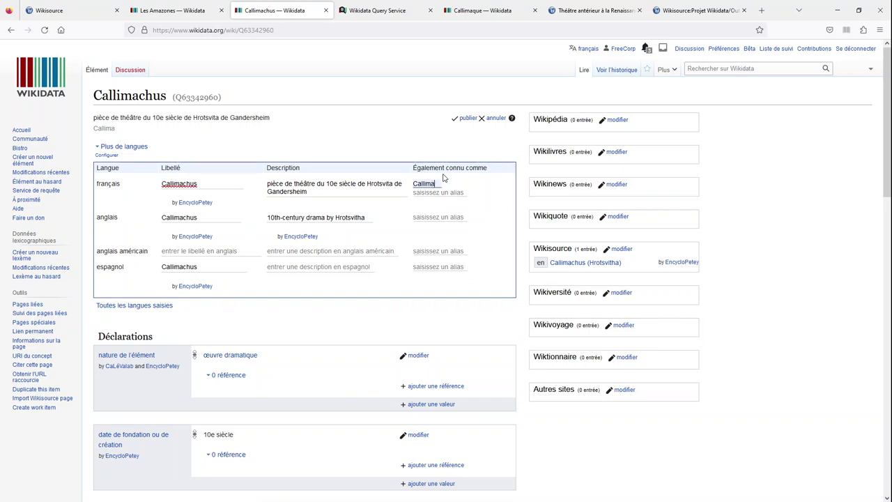
type("que")
key("Return")
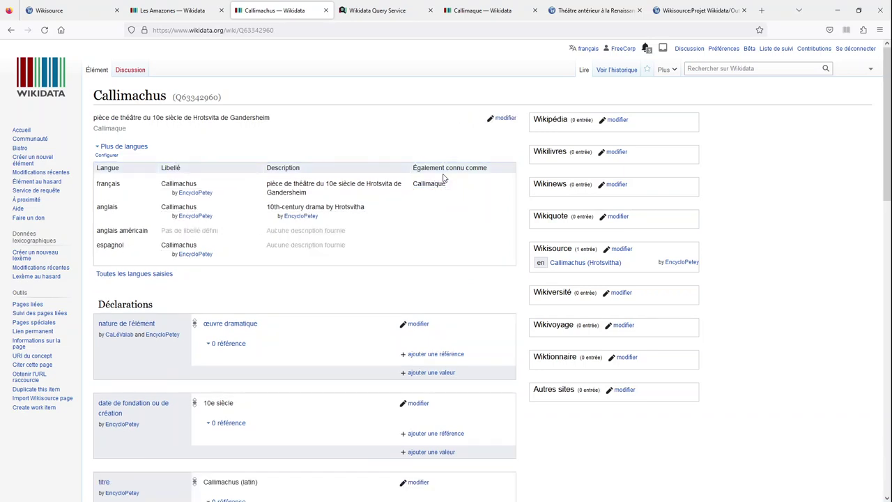
Add a new édition value to the Callimachus item, choosing Callimaque, "édition du dixième siècle de la pièce de Hrotsvita de Gandersheim"
scroll(440, 280, "down", 6)
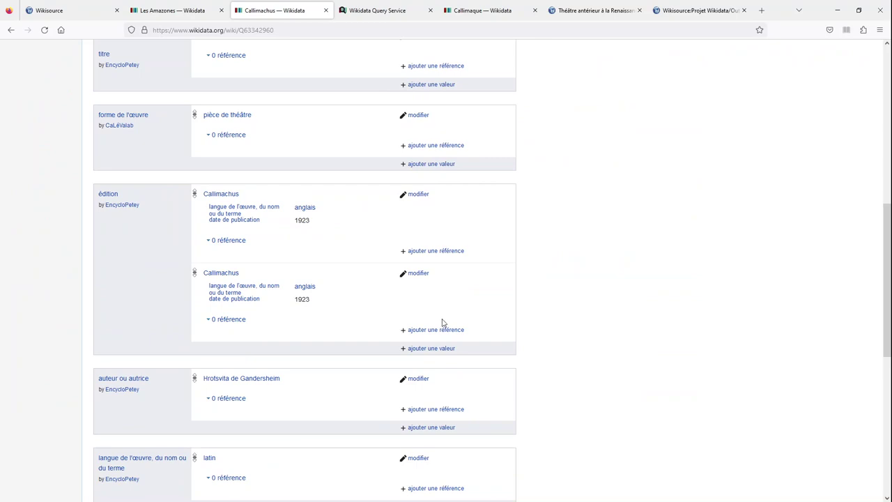
left_click(429, 348)
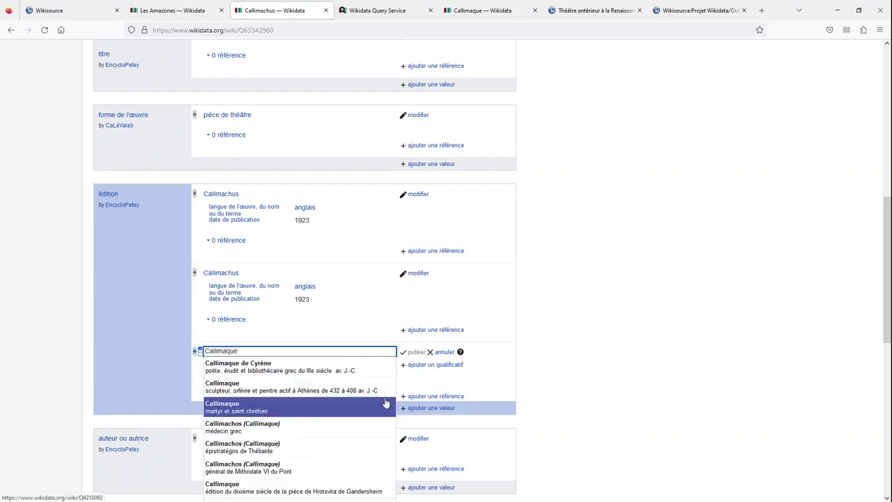
left_click(336, 486)
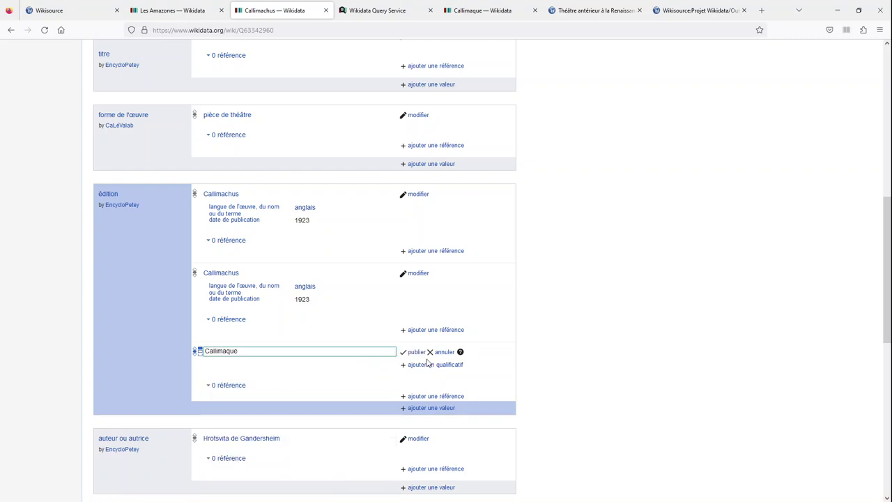
Add the qualifier langue de l'œuvre, du nom ou du terme with the value français to the Callimaque edition
left_click(427, 364)
left_click(343, 383)
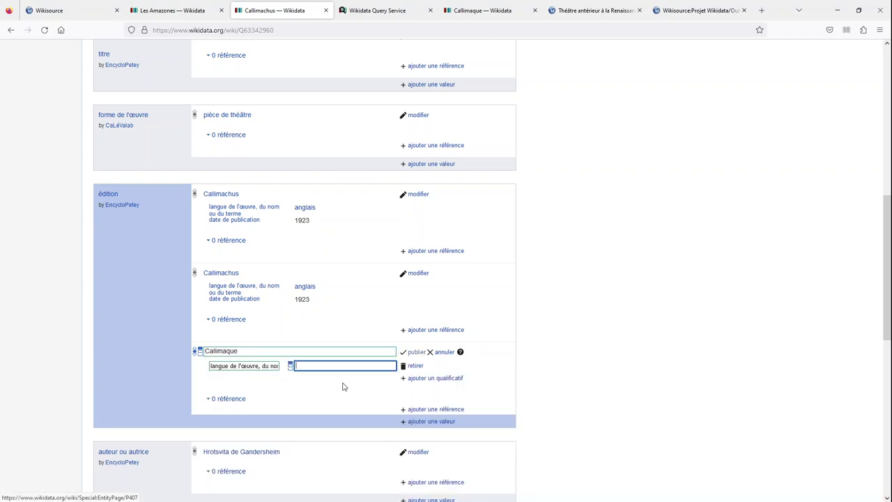
type("franca")
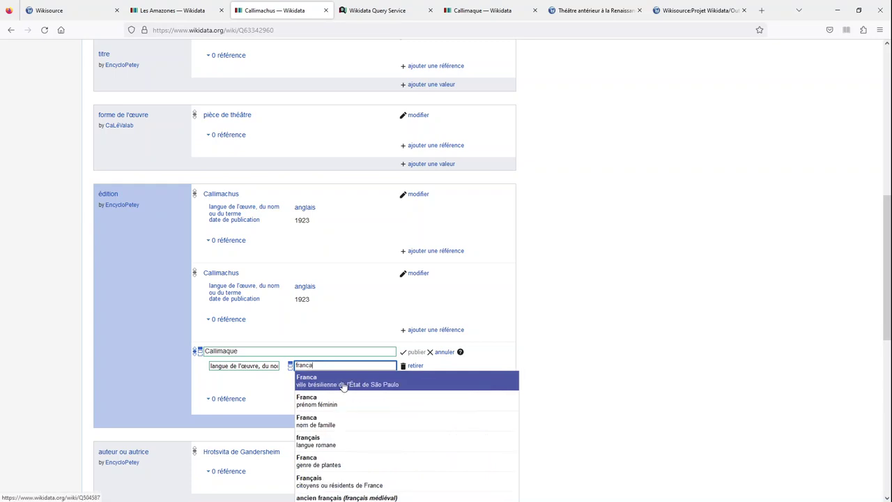
left_click(331, 441)
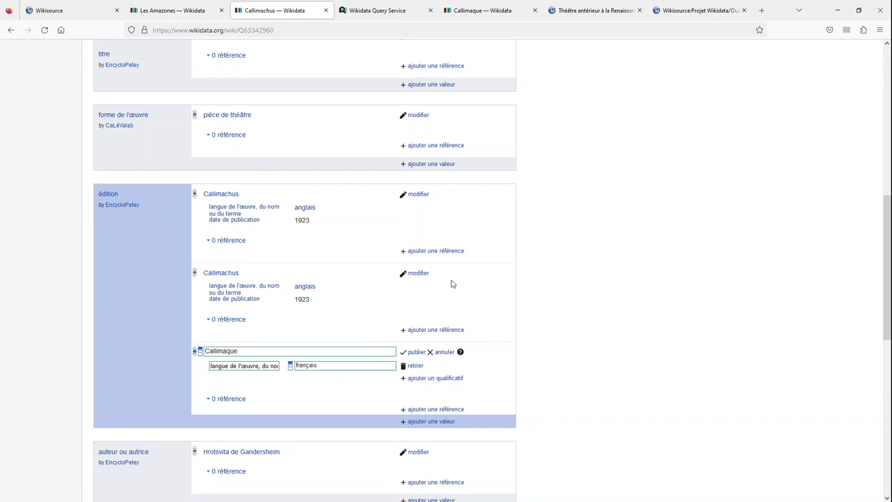
Check the publication year on the Wikisource Abraham page, then add the qualifier date de publication 1835 to the Callimaque edition and publish
left_click(596, 10)
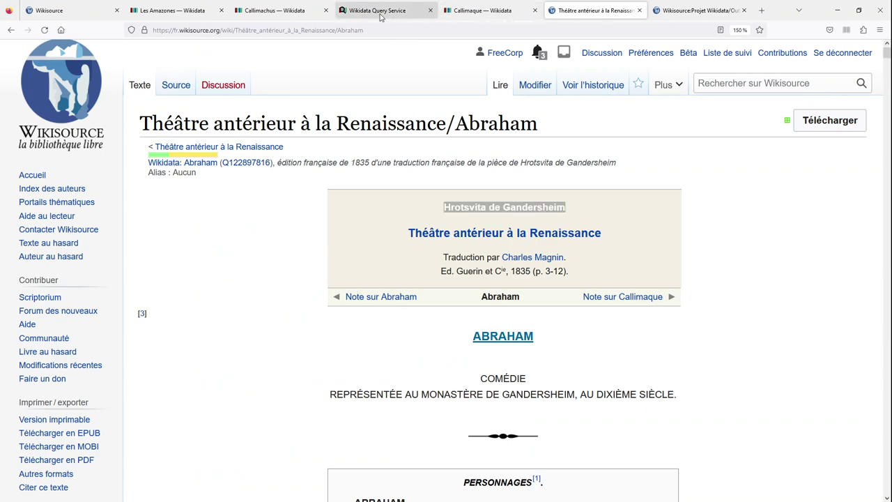
left_click(380, 14)
left_click(292, 19)
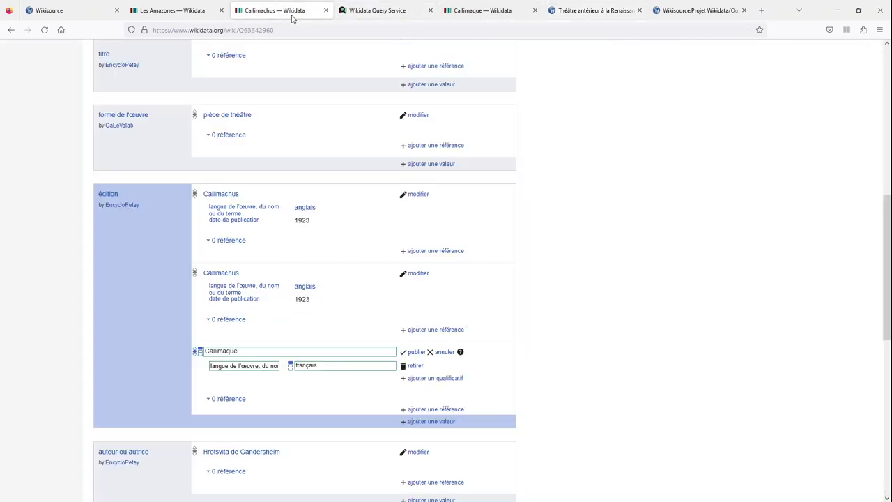
left_click(424, 379)
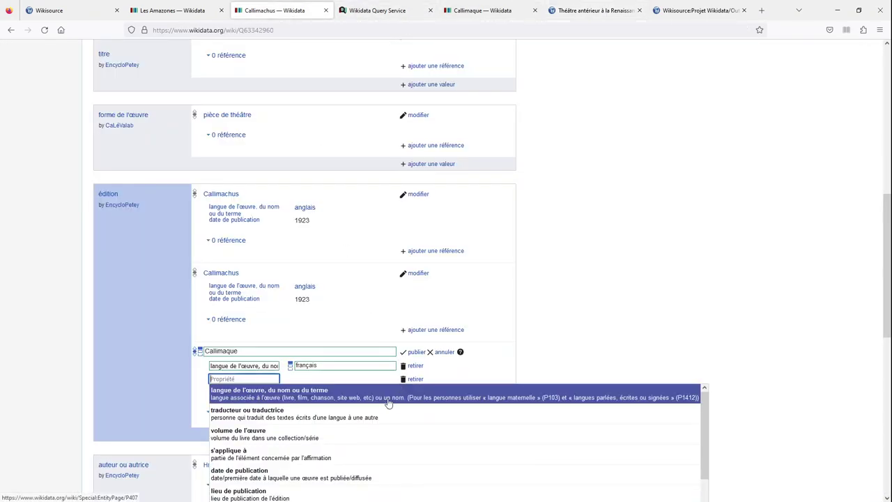
left_click(354, 474)
type("183")
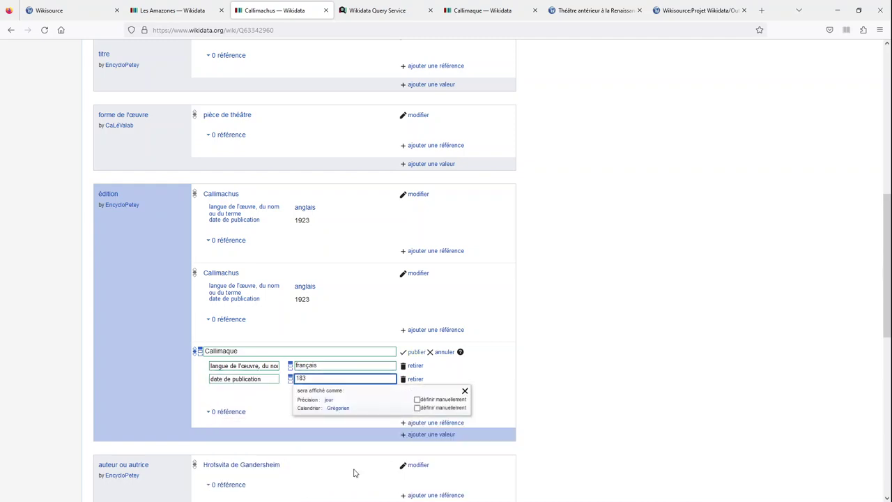
type("5")
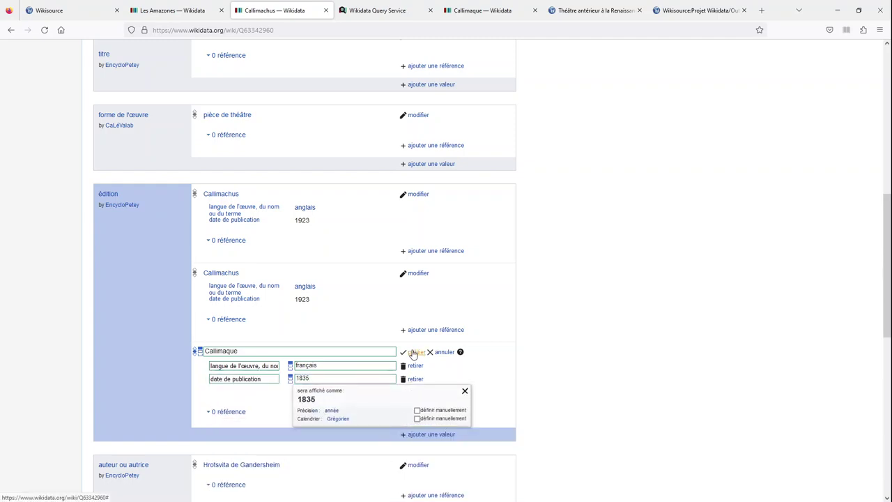
left_click(413, 352)
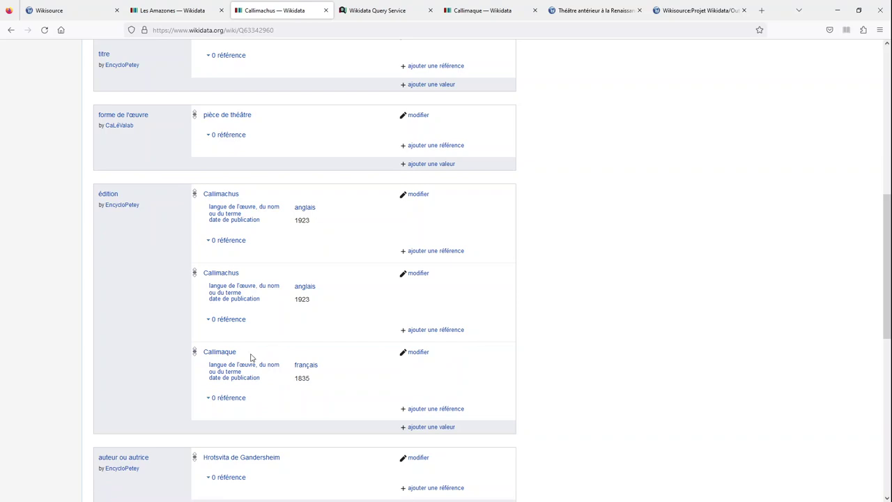
Open the Callimaque edition item and start a new statement with the property édition ou traduction de
left_click(236, 354)
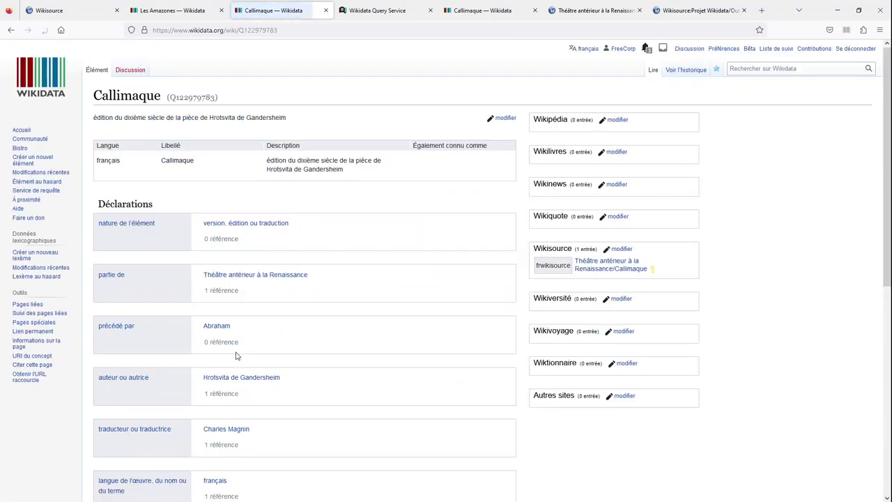
scroll(235, 354, "down", 10)
scroll(235, 354, "up", 8)
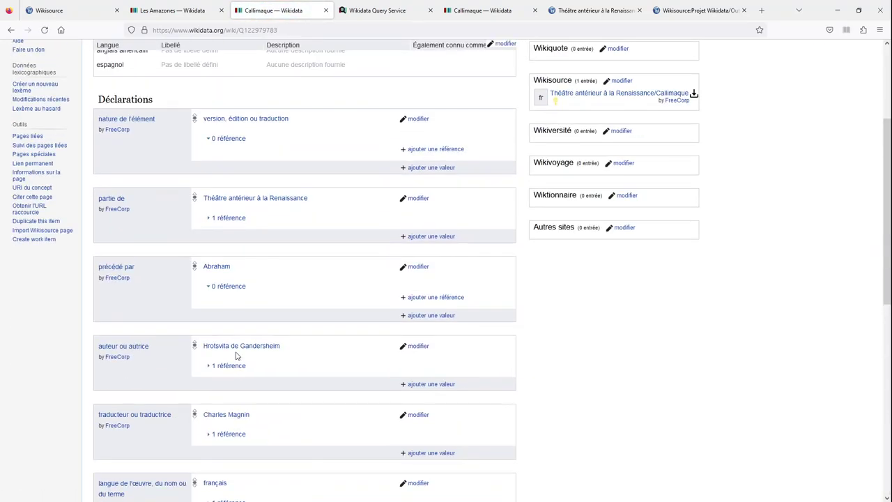
scroll(236, 356, "down", 8)
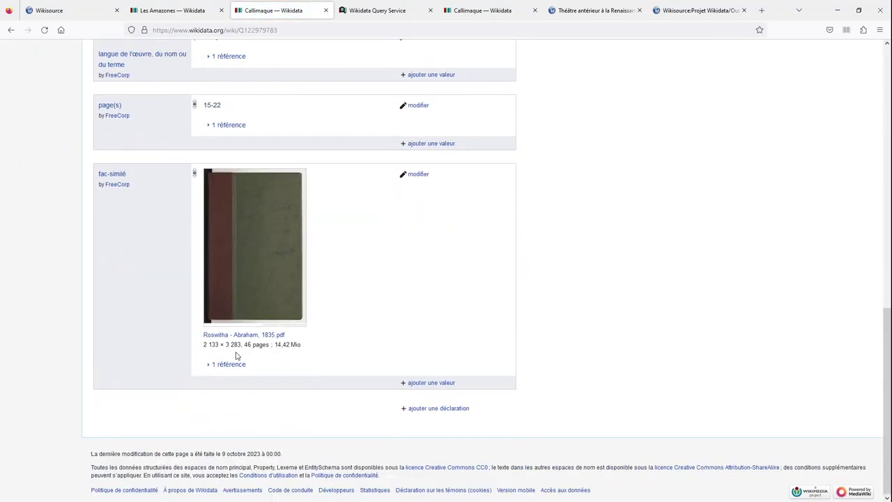
left_click(431, 411)
type("édi")
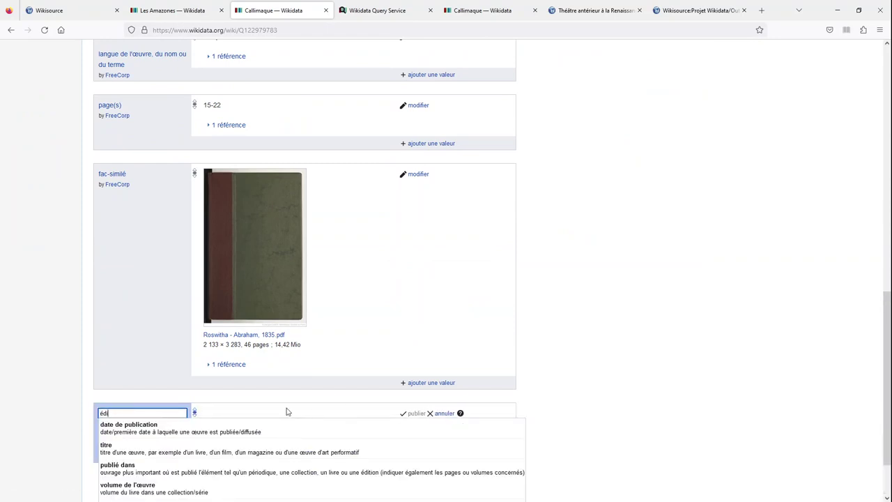
type("tion ou ")
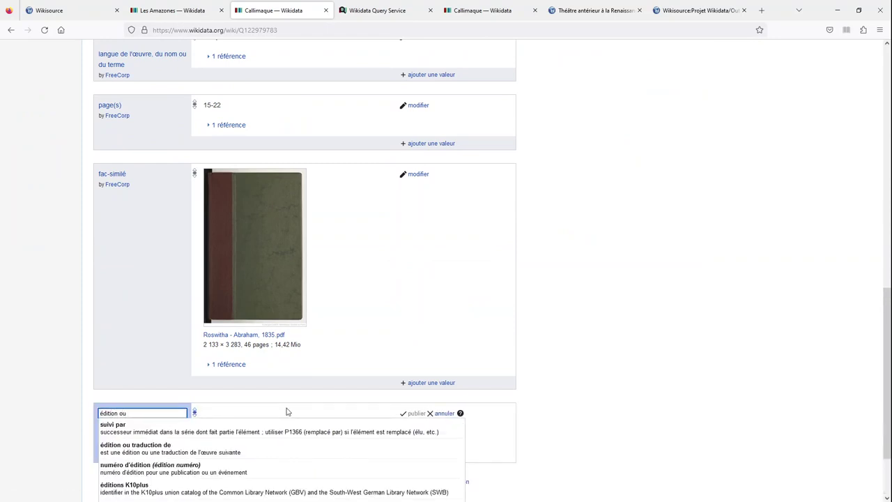
type("t")
left_click(250, 422)
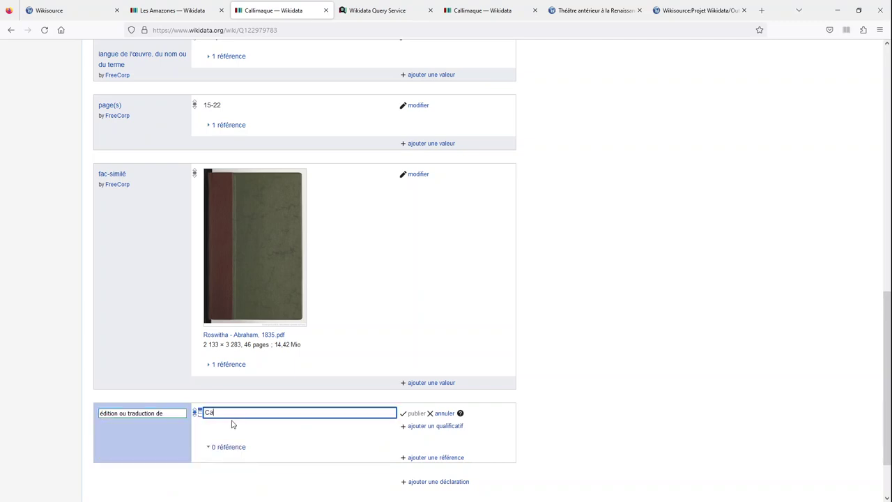
Set the édition ou traduction de value to Callimachus, "pièce de théâtre du 10e siècle de Hrotsvita de Gandersheim", and publish it
type("Callimaque")
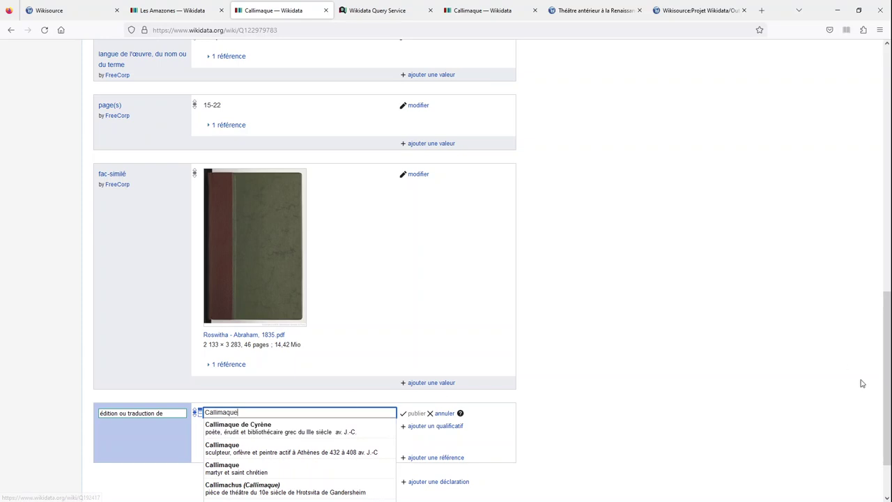
scroll(883, 378, "down", 2)
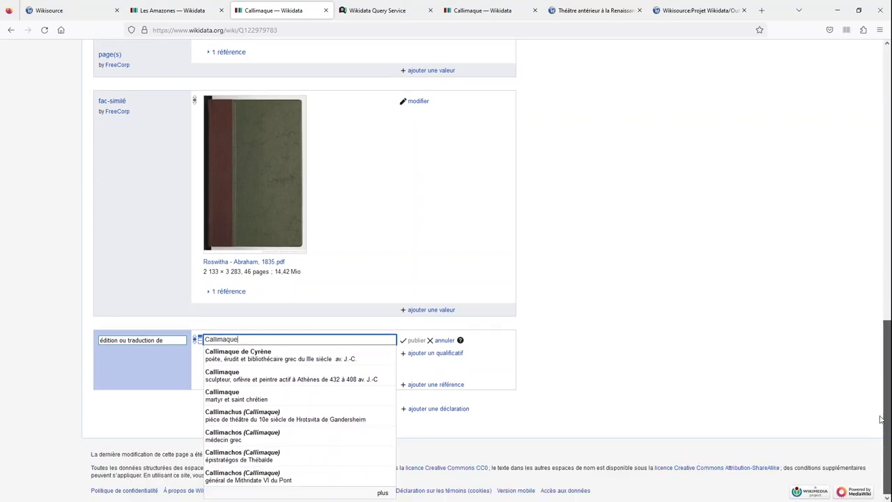
left_click(382, 494)
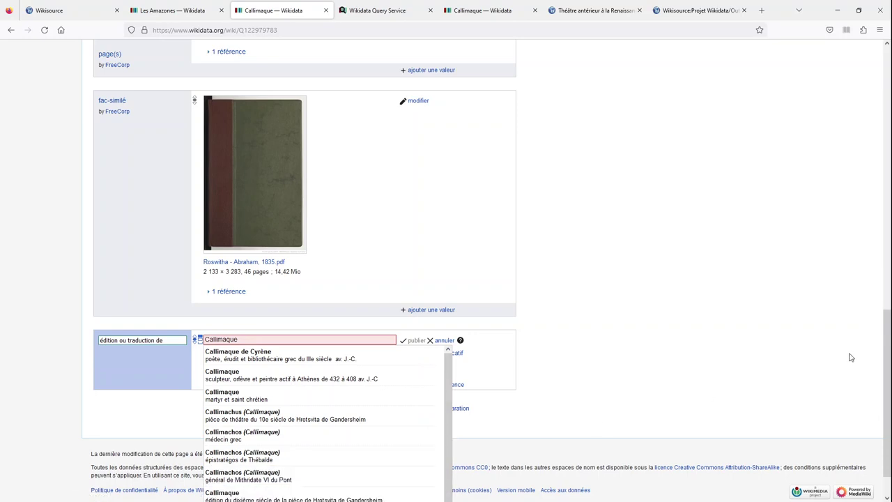
scroll(885, 362, "down", 1)
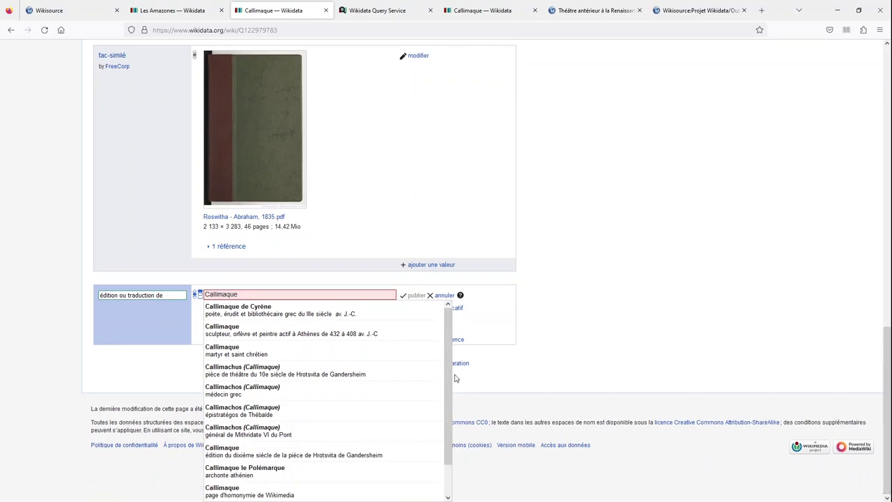
left_click_drag(448, 380, 448, 416)
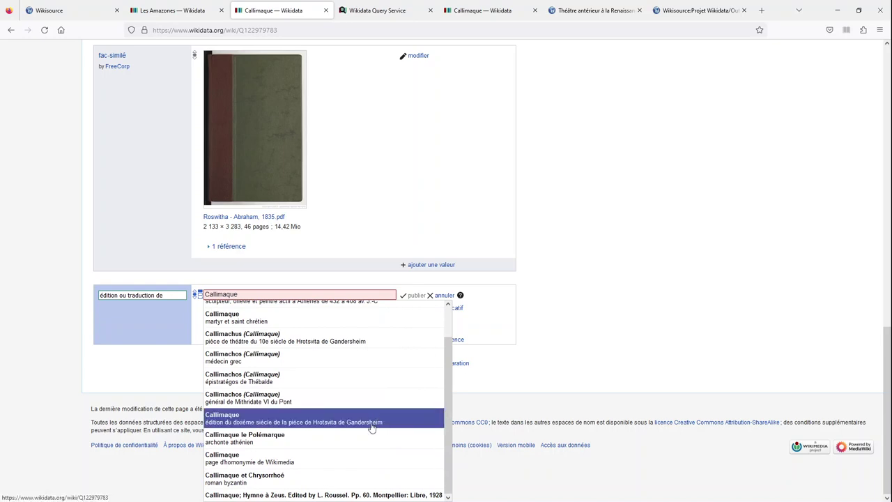
left_click(309, 359)
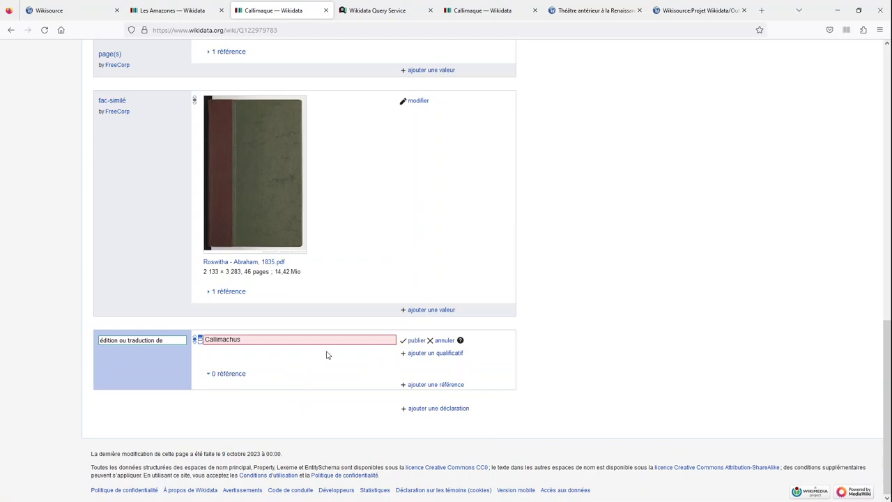
left_click(415, 342)
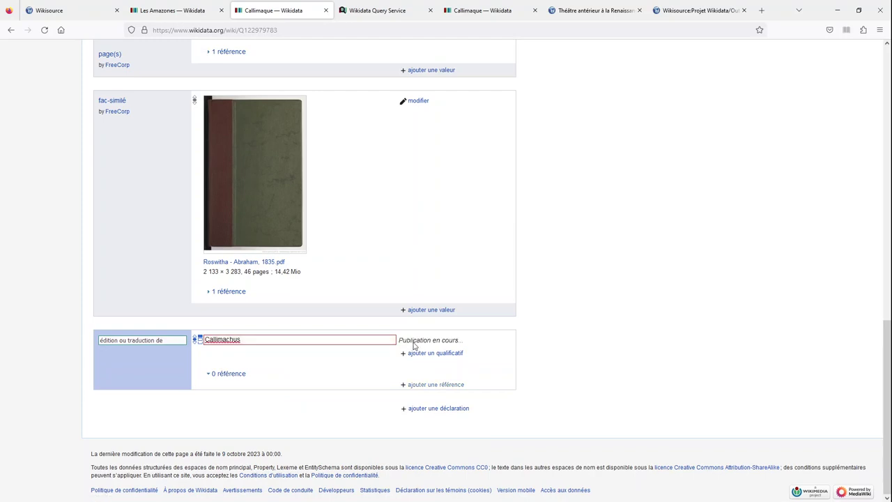
Add a date de publication statement with the value 1835 to the Callimaque item and publish it
scroll(474, 309, "up", 6)
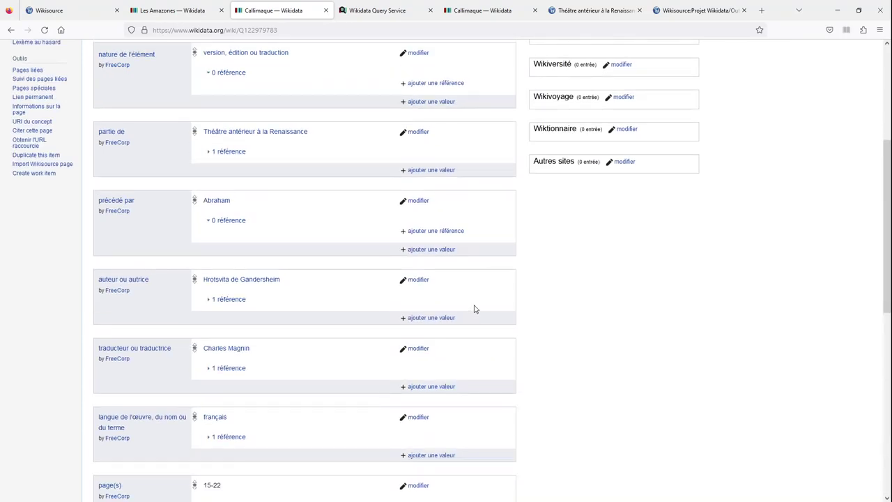
scroll(474, 309, "up", 3)
scroll(473, 309, "down", 9)
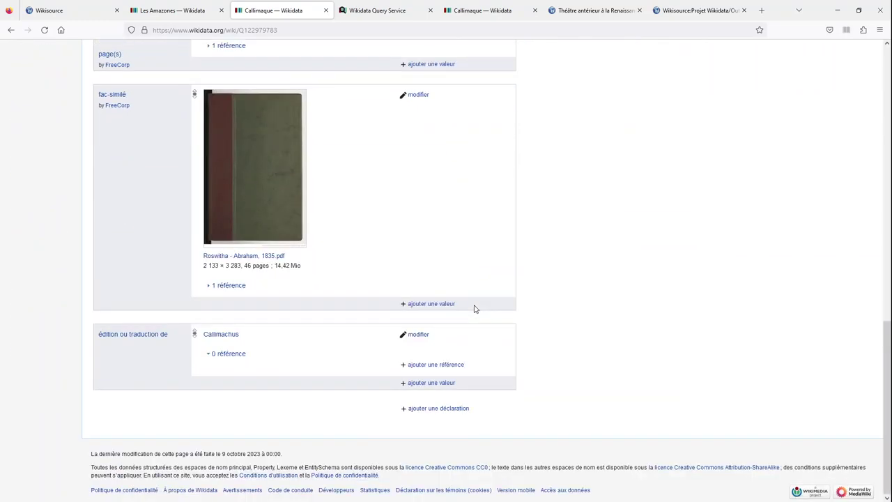
left_click(428, 409)
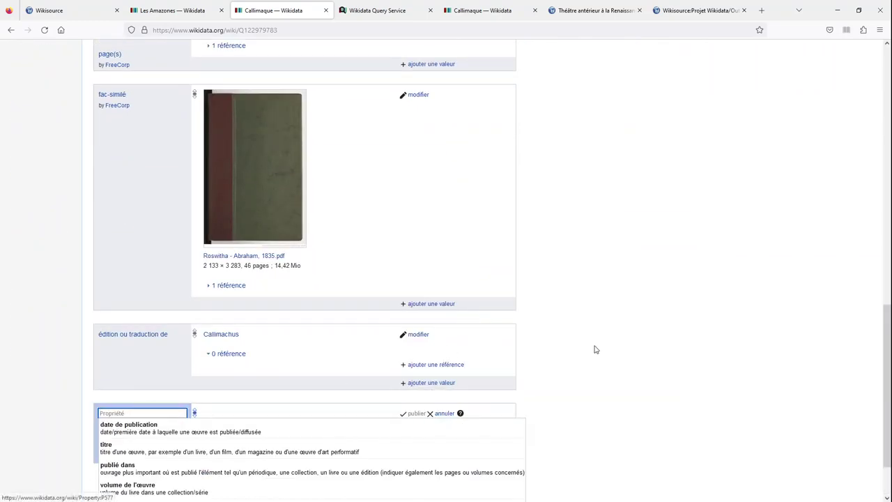
left_click(275, 428)
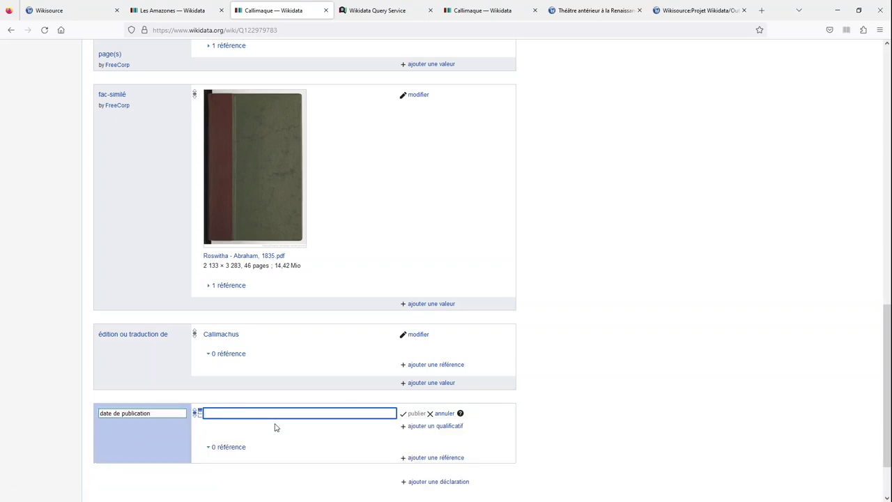
type("183")
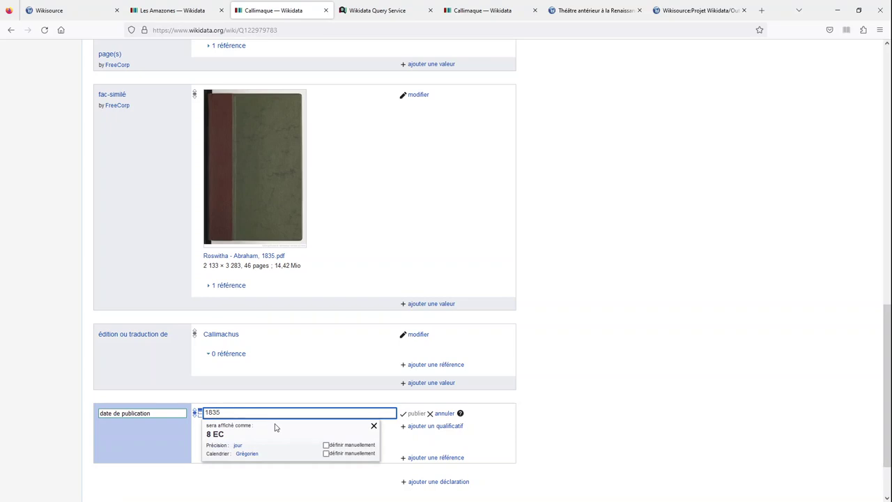
type("5")
left_click(413, 413)
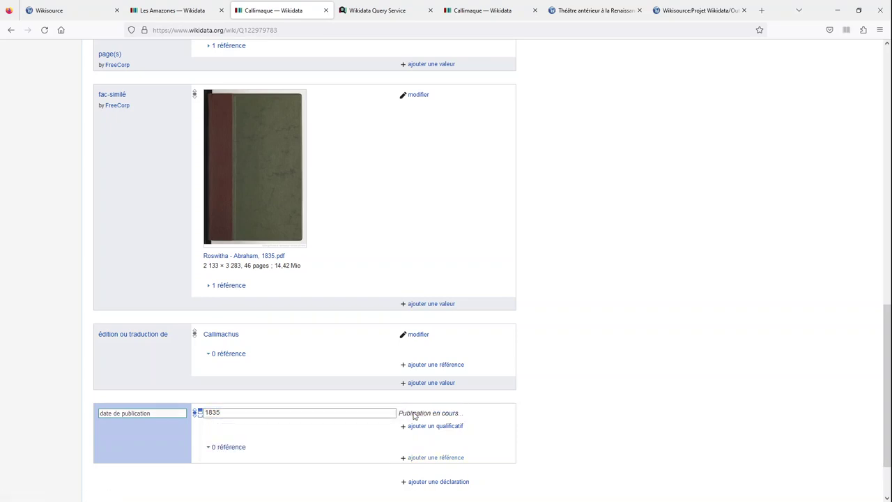
Add a titre statement to the Callimaque item using its copied label "Callimaque" with the language fr, and publish it
scroll(412, 415, "up", 15)
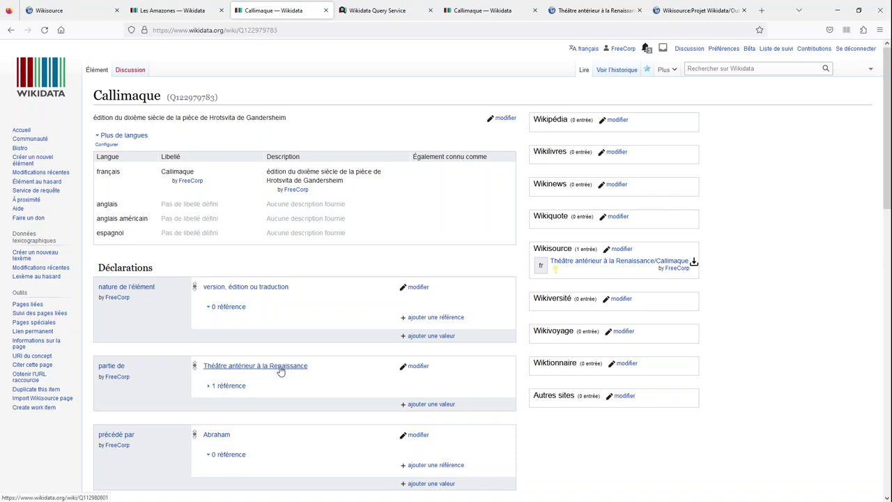
scroll(281, 372, "down", 15)
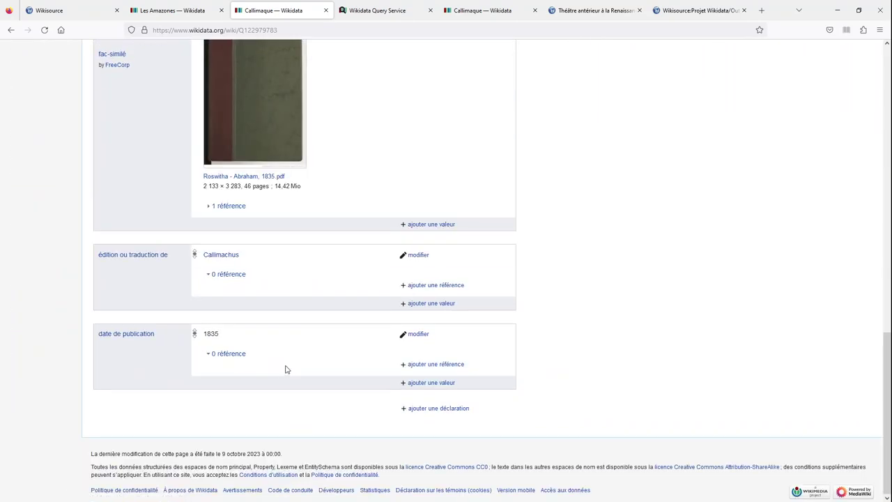
left_click(430, 408)
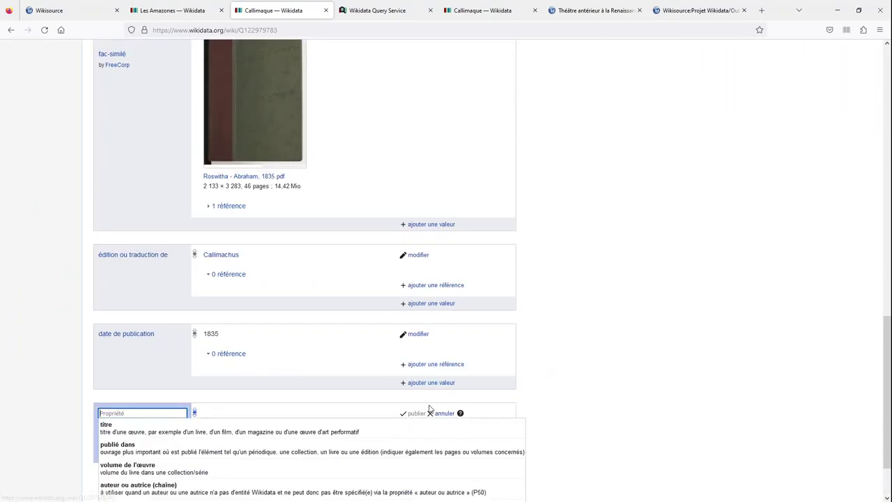
left_click(305, 427)
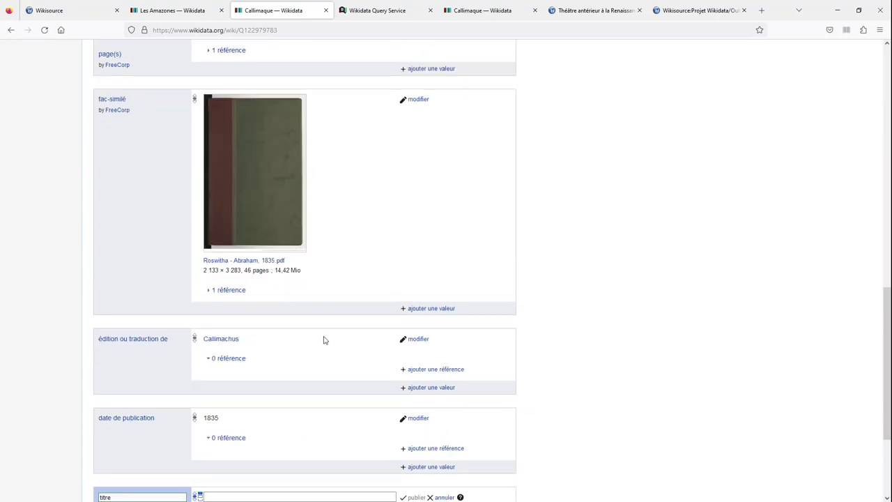
scroll(324, 339, "up", 15)
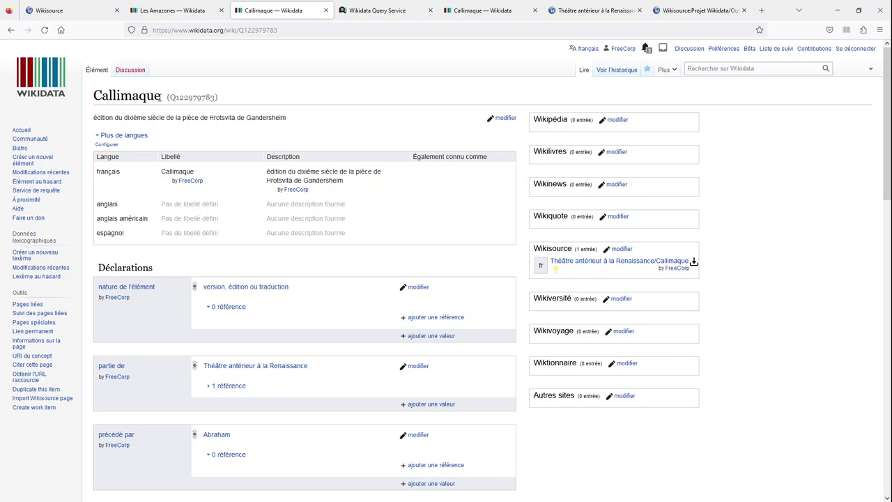
left_click_drag(161, 96, 93, 96)
key("ctrl+c")
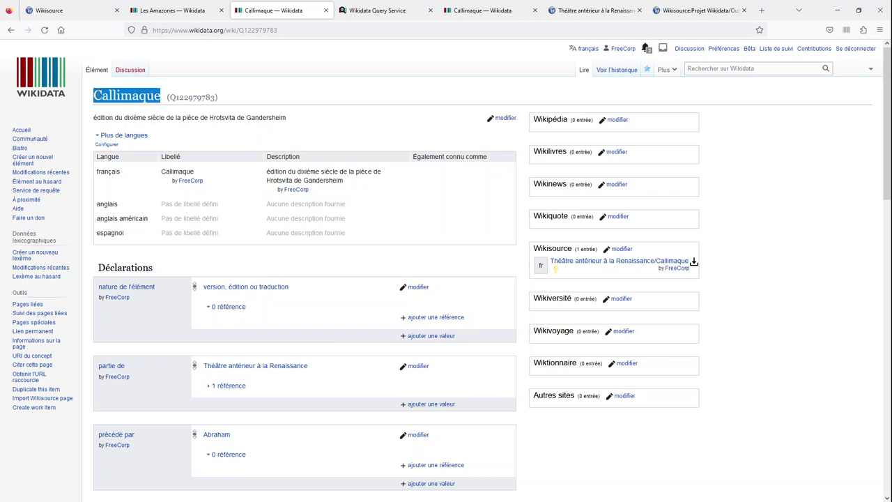
scroll(98, 96, "down", 15)
left_click(230, 340)
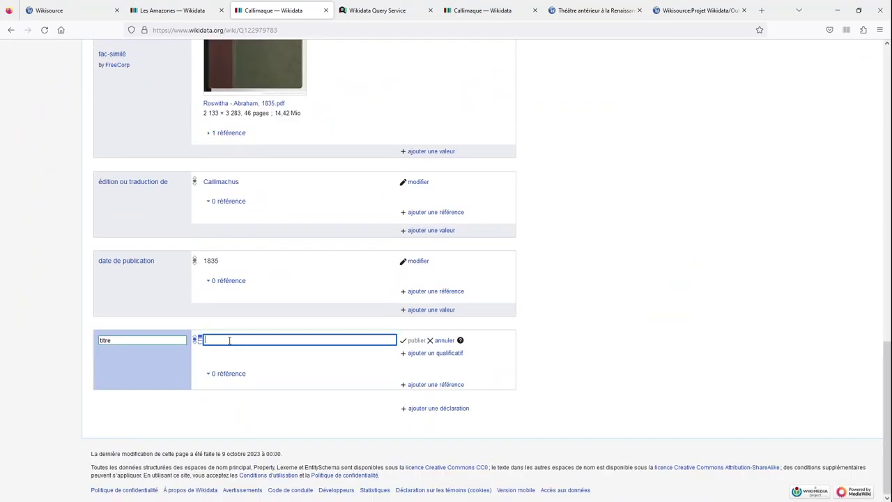
key("ctrl+v")
left_click(281, 355)
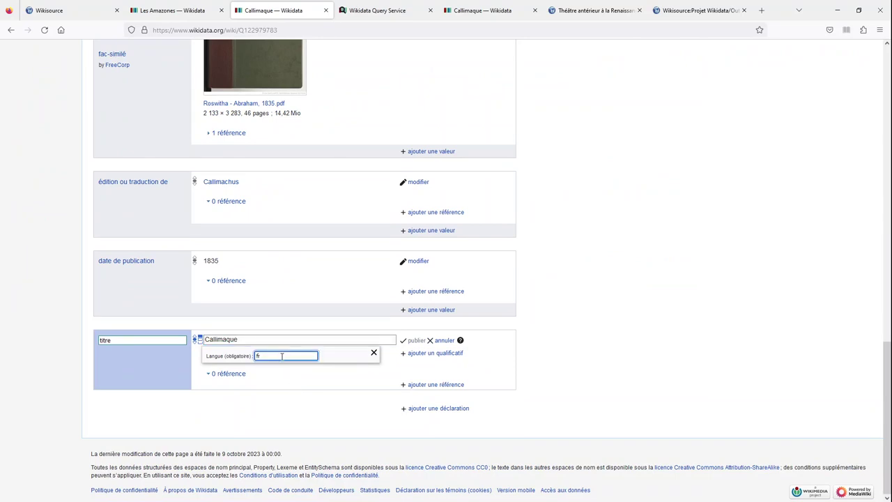
left_click(412, 340)
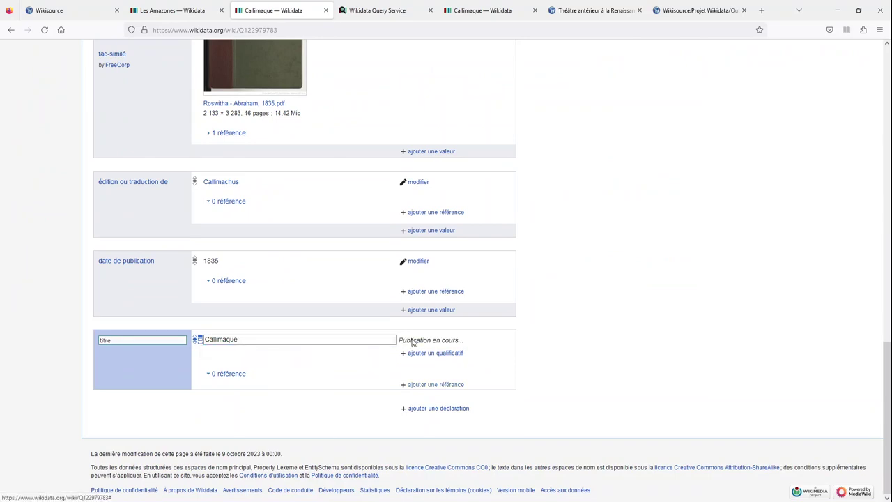
Open the item's linked French Wikisource page, Théâtre antérieur à la Renaissance/Callimaque
scroll(557, 295, "up", 15)
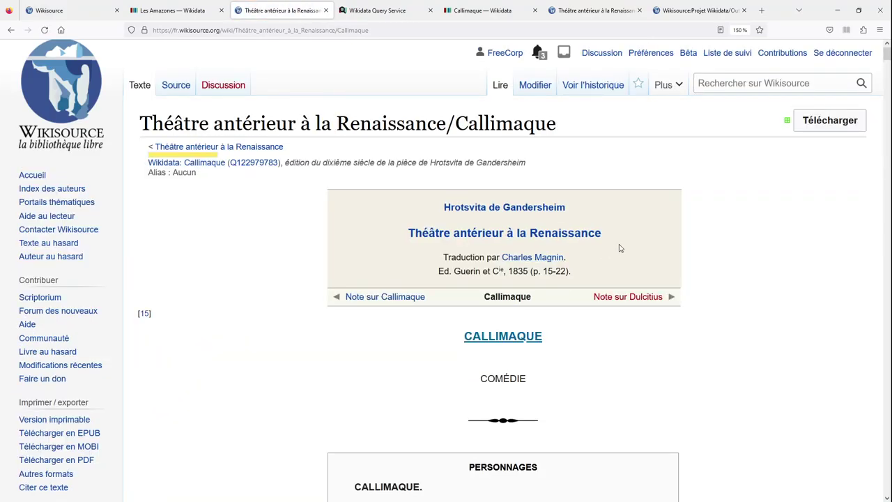
Add the category "Bon pour export" below the pages tag of the Callimaque Wikisource page and publish the change
scroll(620, 248, "down", 20)
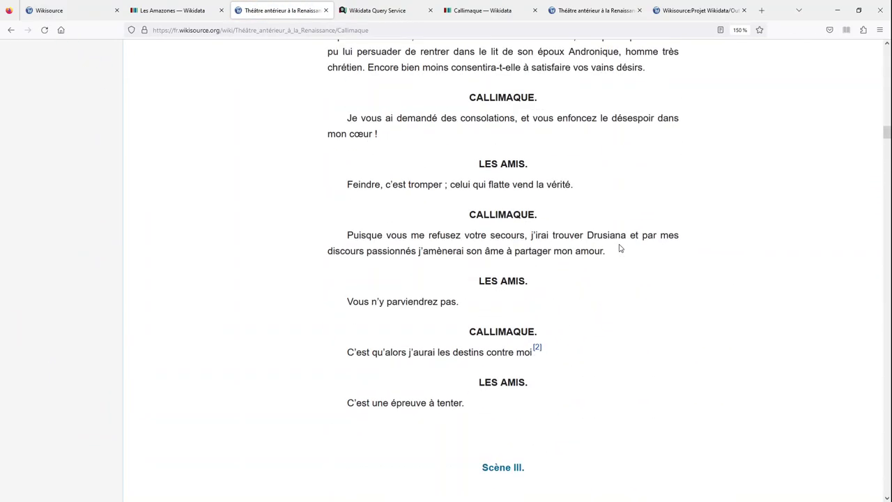
scroll(620, 248, "up", 4)
key("Home")
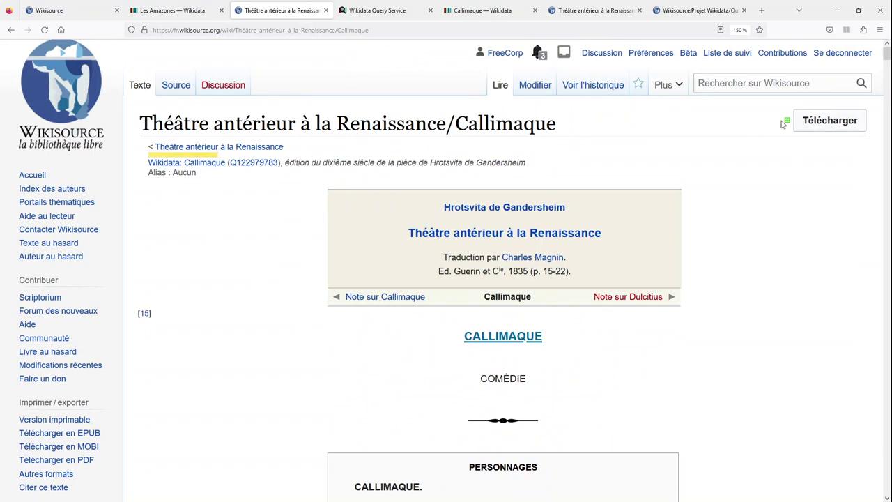
left_click(540, 87)
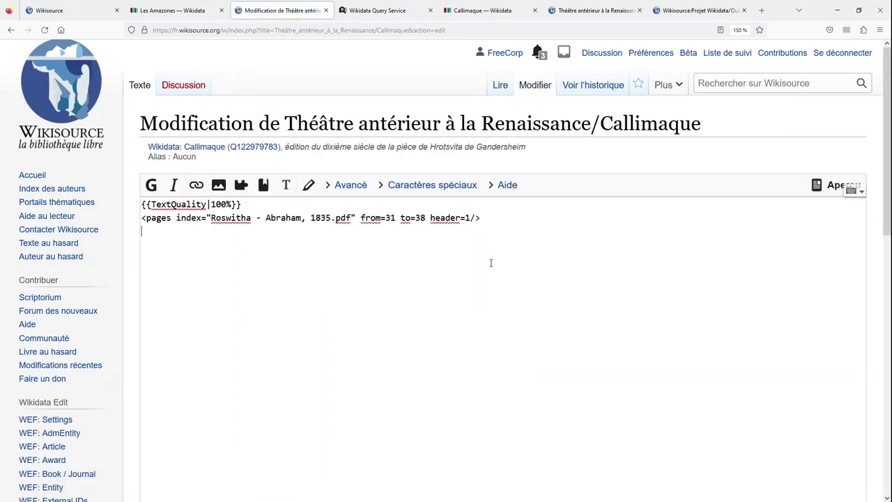
type("[[Catégorie:Bon po")
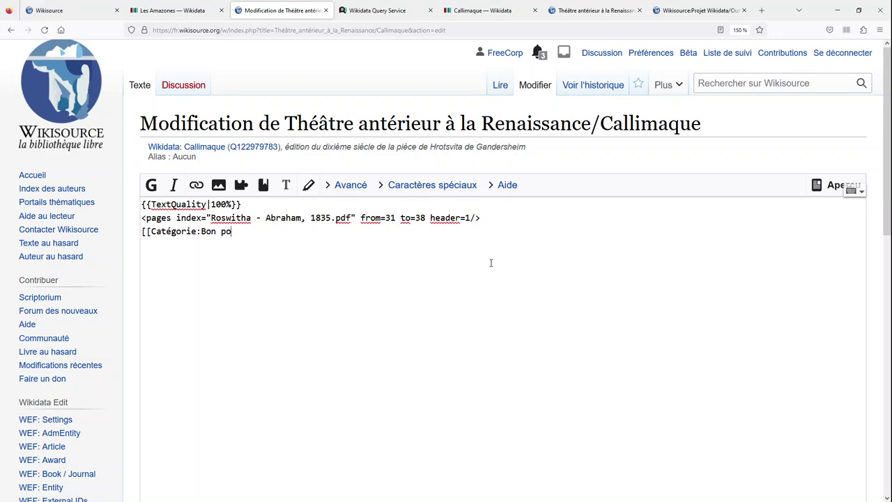
type("ur export")
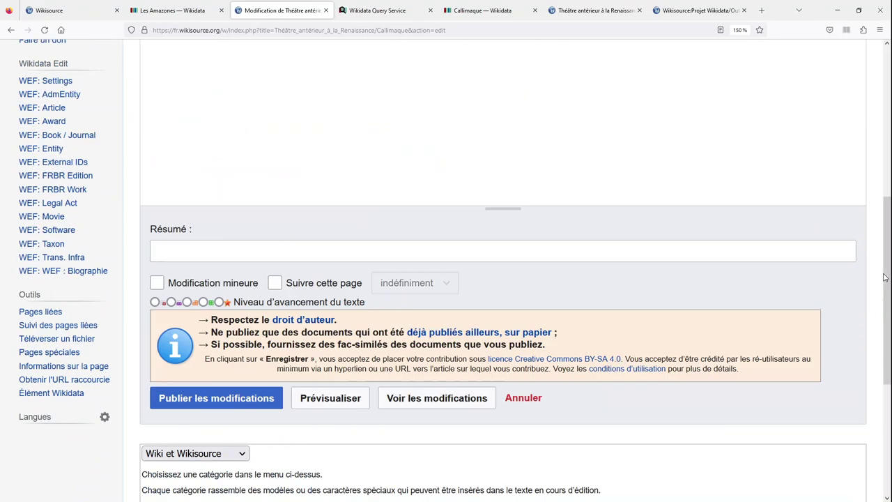
left_click(884, 275)
left_click(247, 299)
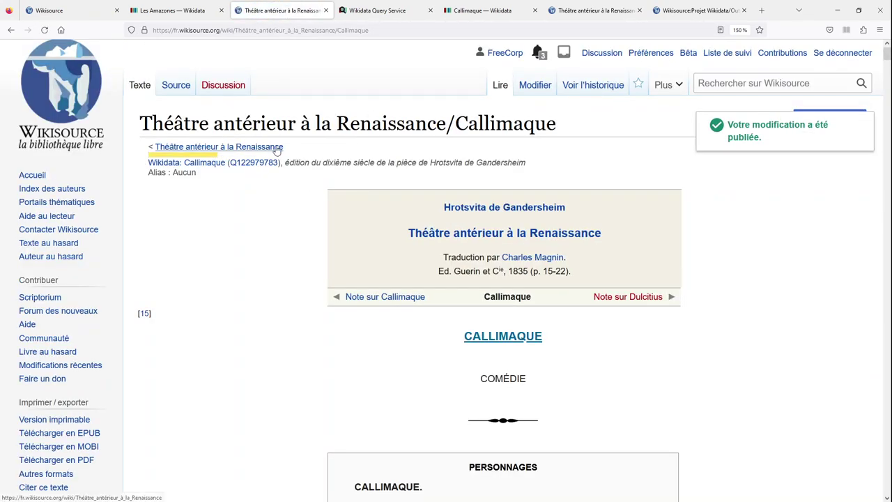
Copy the author name Hrotsvita de Gandersheim from the Wikisource header and search Wikidata for it via the Callimaque item
left_click_drag(566, 209, 442, 207)
key("ctrl+c")
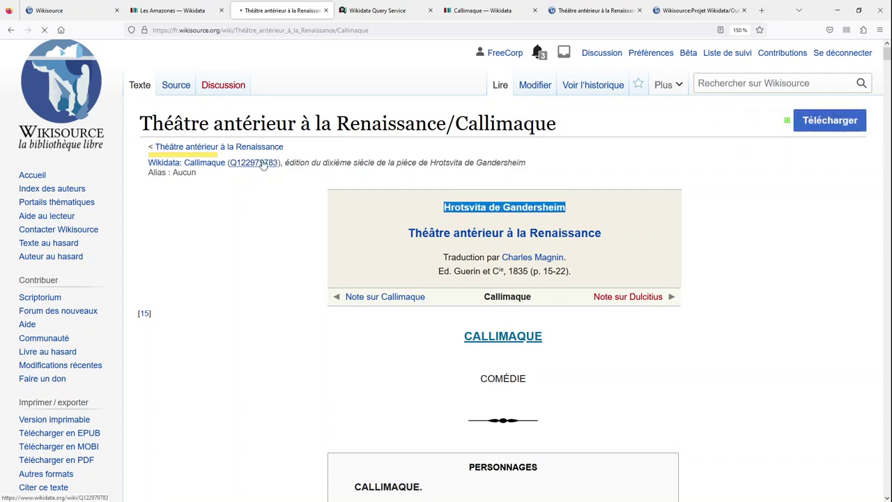
left_click(742, 70)
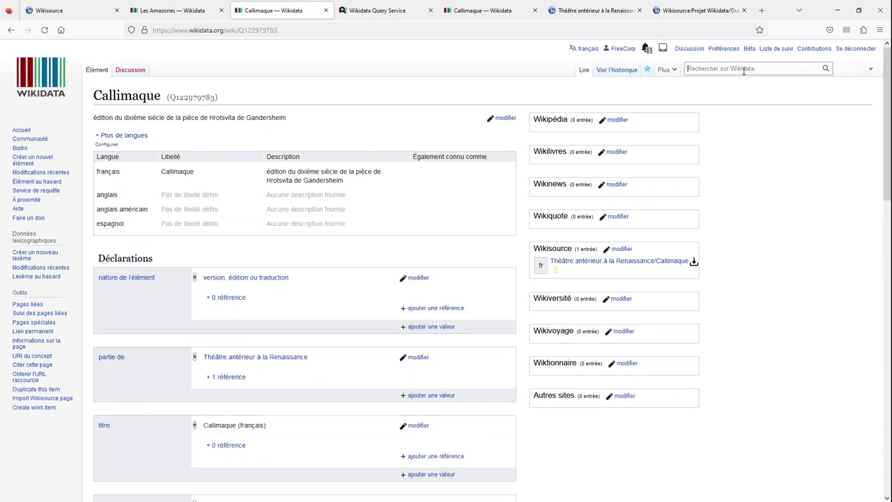
key("ctrl+v")
key("Return")
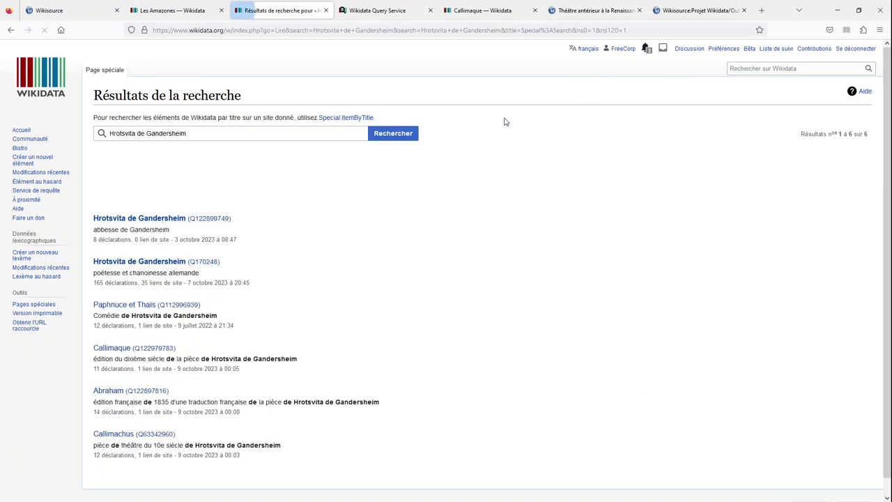
Open both items labelled Hrotsvita de Gandersheim, the abbess Q122899749 and the poet Q170248, in separate browser tabs
middle_click(187, 221)
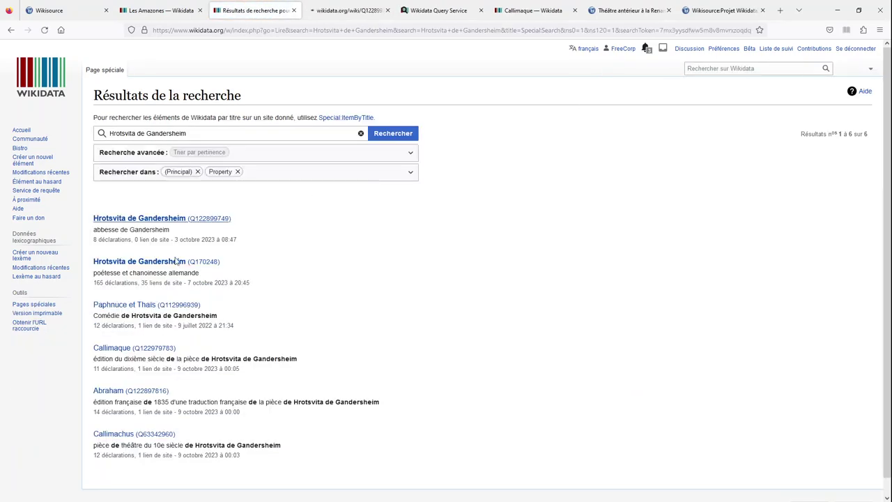
middle_click(171, 264)
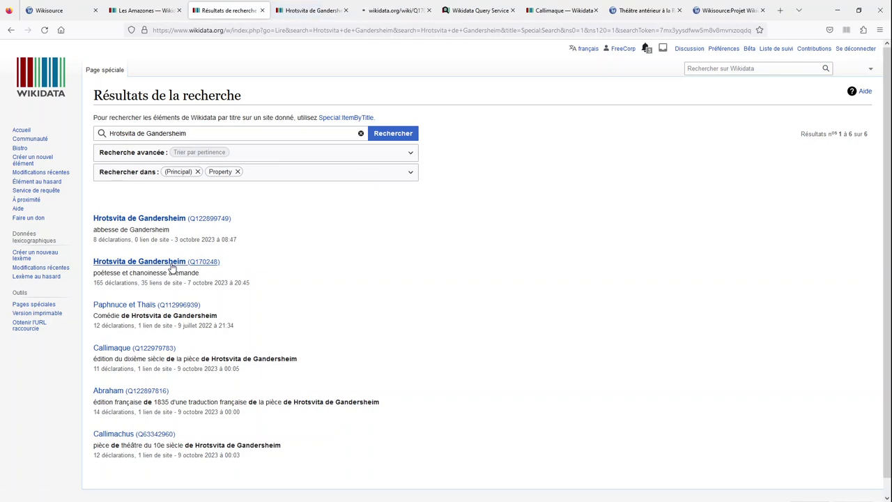
left_click(321, 10)
left_click(383, 12)
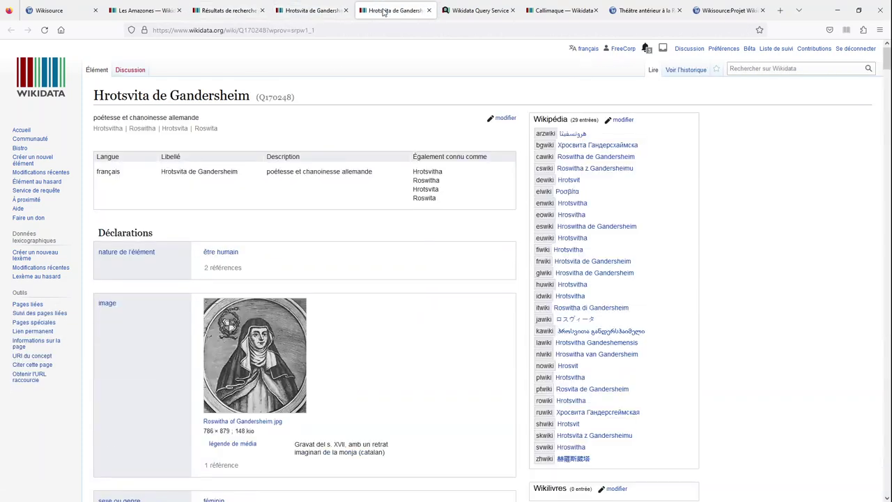
Compare the statements of the abbess and poet items, including death dates, family members and the "à ne pas confondre avec" statement
left_click(314, 12)
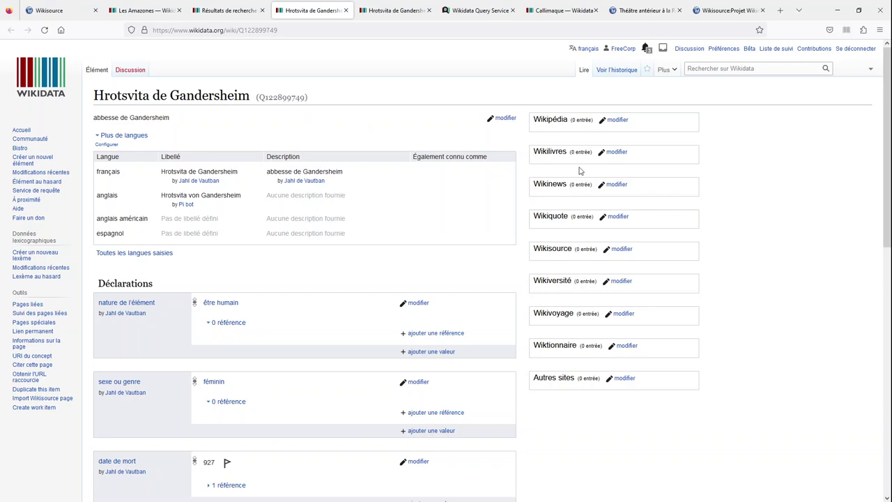
scroll(501, 195, "down", 5)
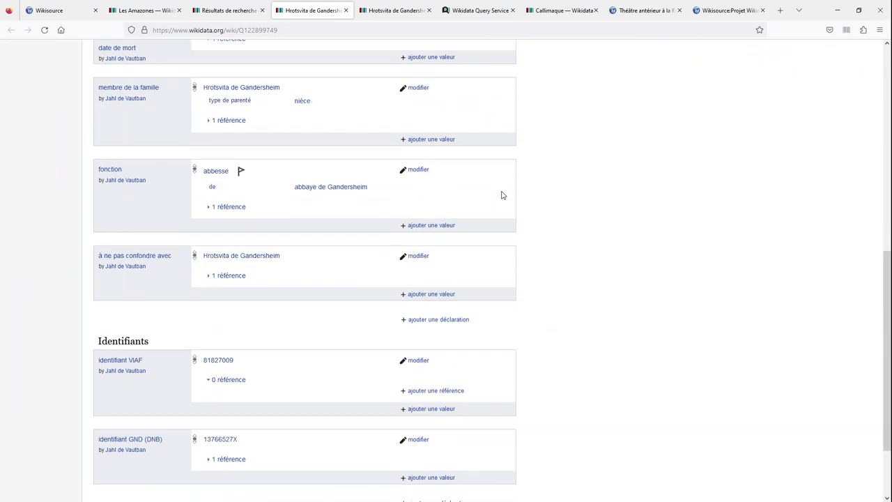
left_click(377, 12)
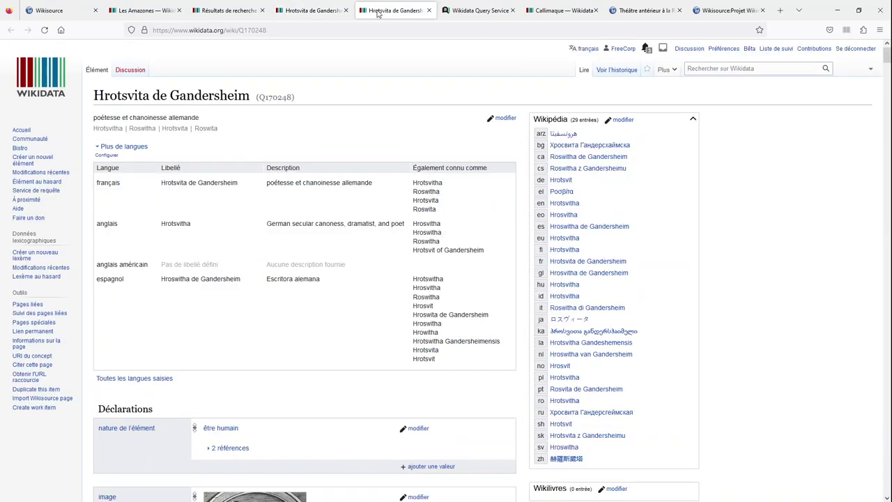
scroll(335, 193, "down", 5)
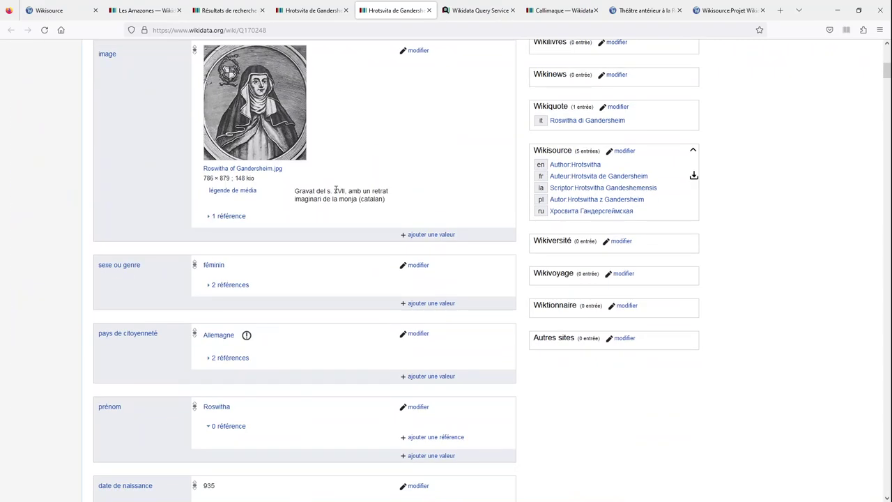
scroll(335, 192, "down", 5)
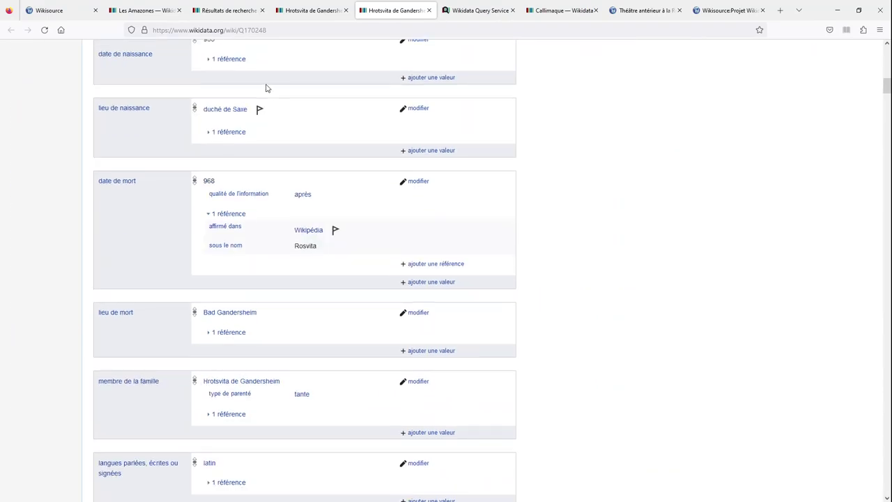
left_click(297, 19)
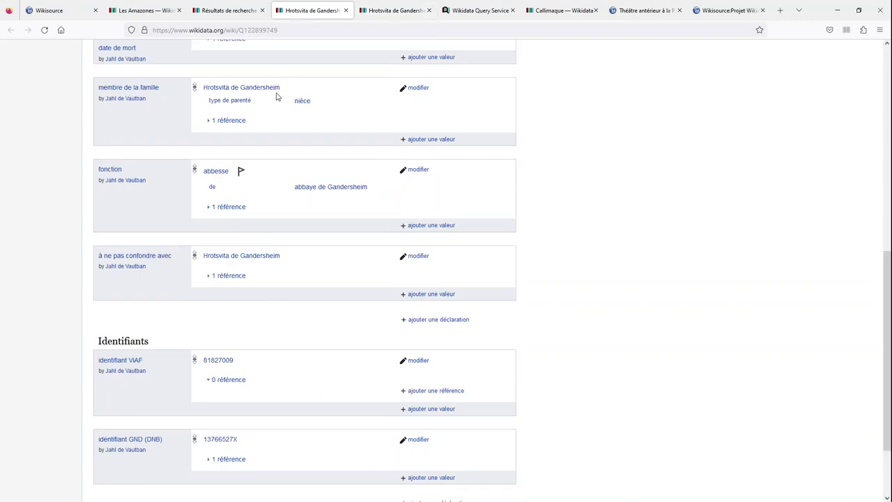